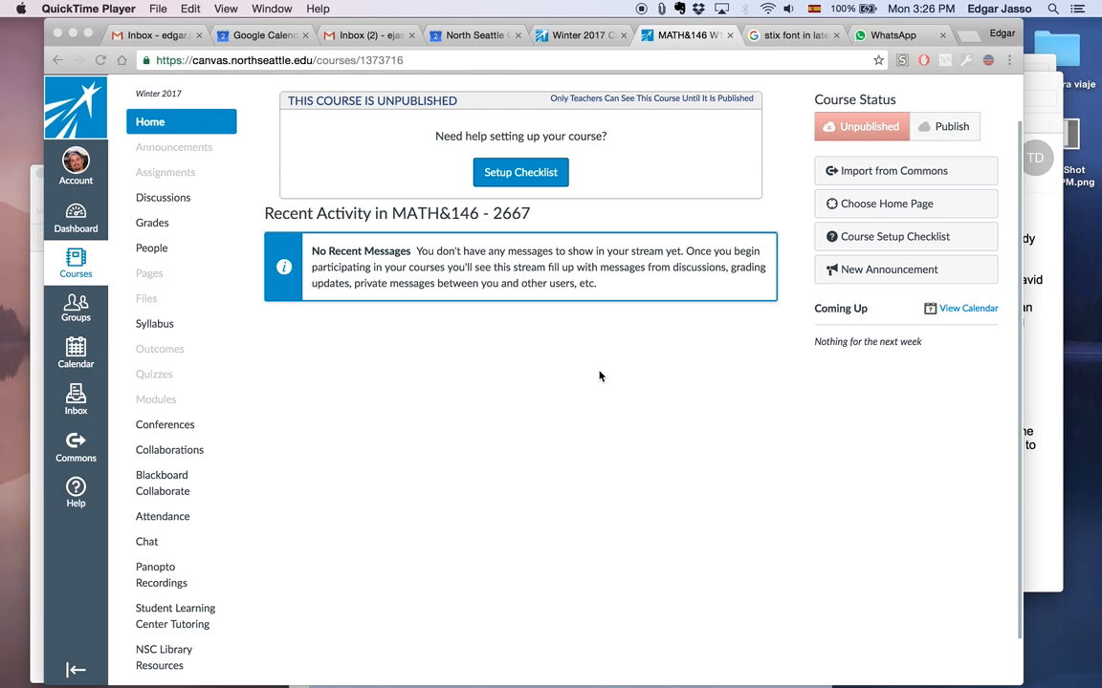
Open the course settings and display the list of external apps
scroll(392, 424, "down", 2)
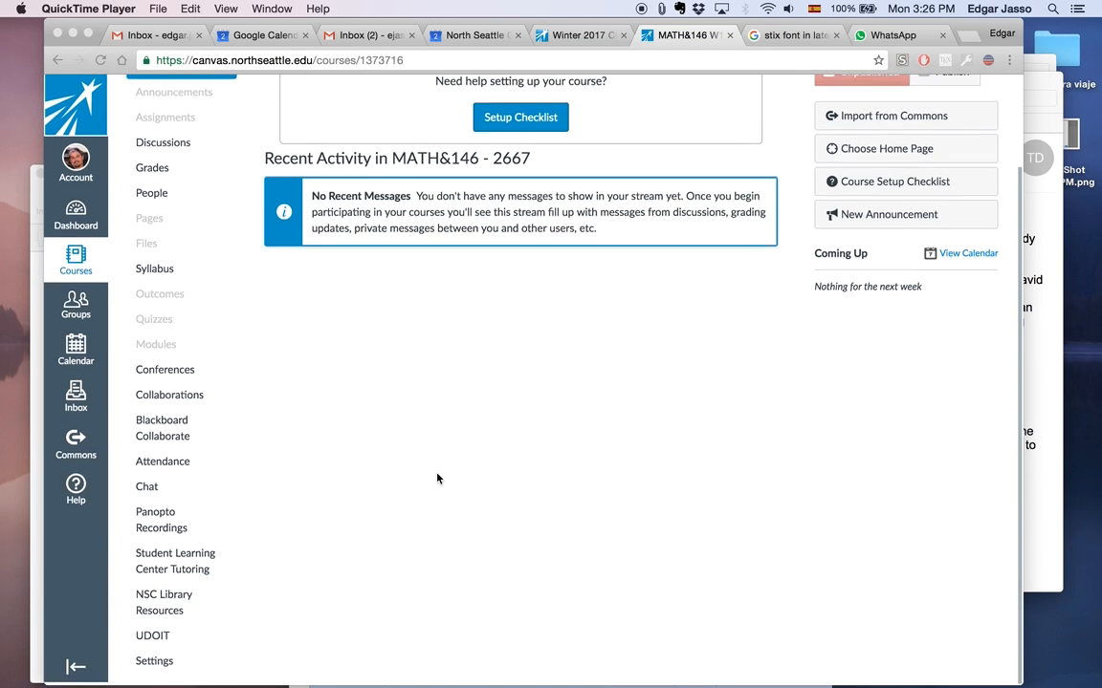
left_click(154, 667)
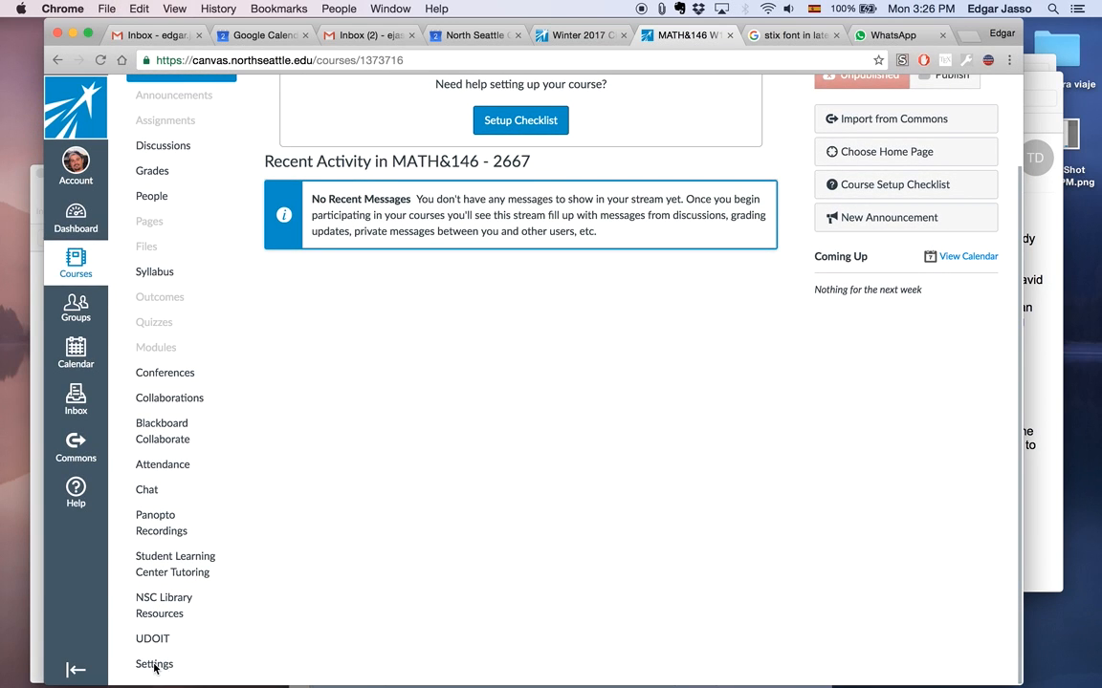
left_click(154, 665)
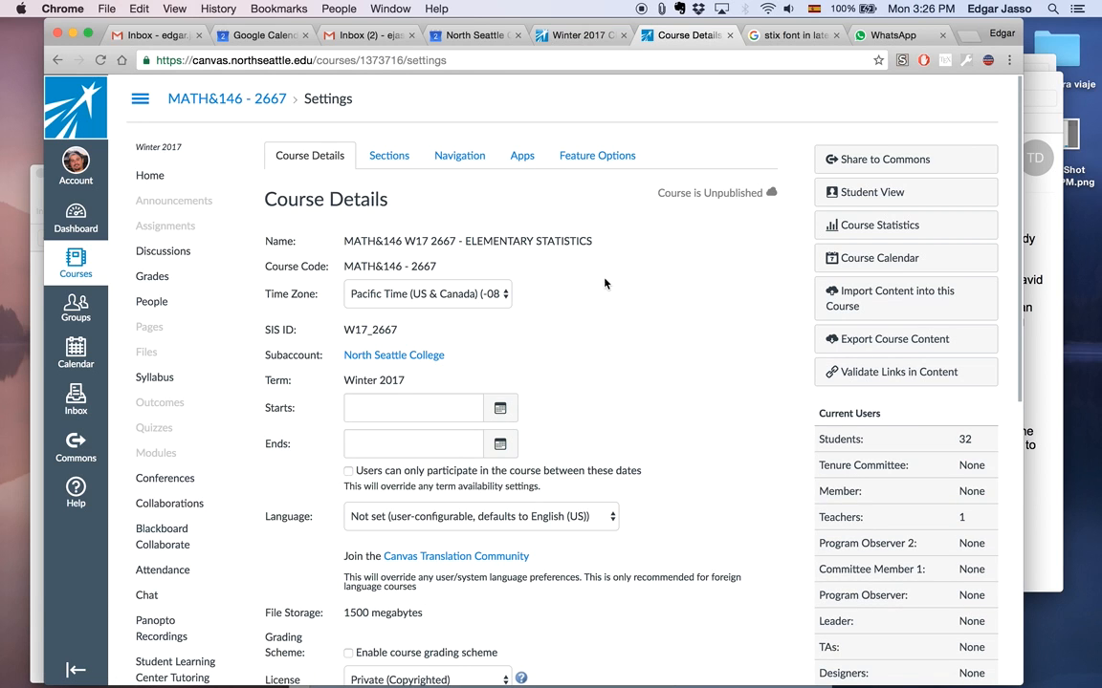
left_click(517, 164)
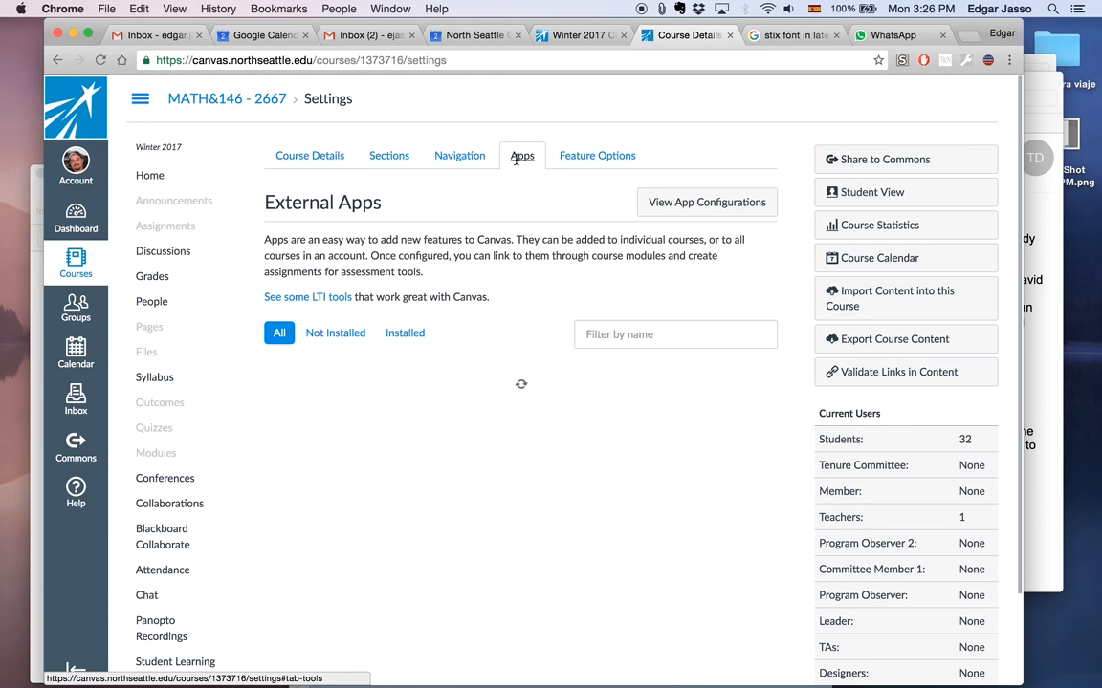
Find the MyOpenMath app by filtering for "myopen" and begin adding it to the course
left_click(631, 335)
type("myopen")
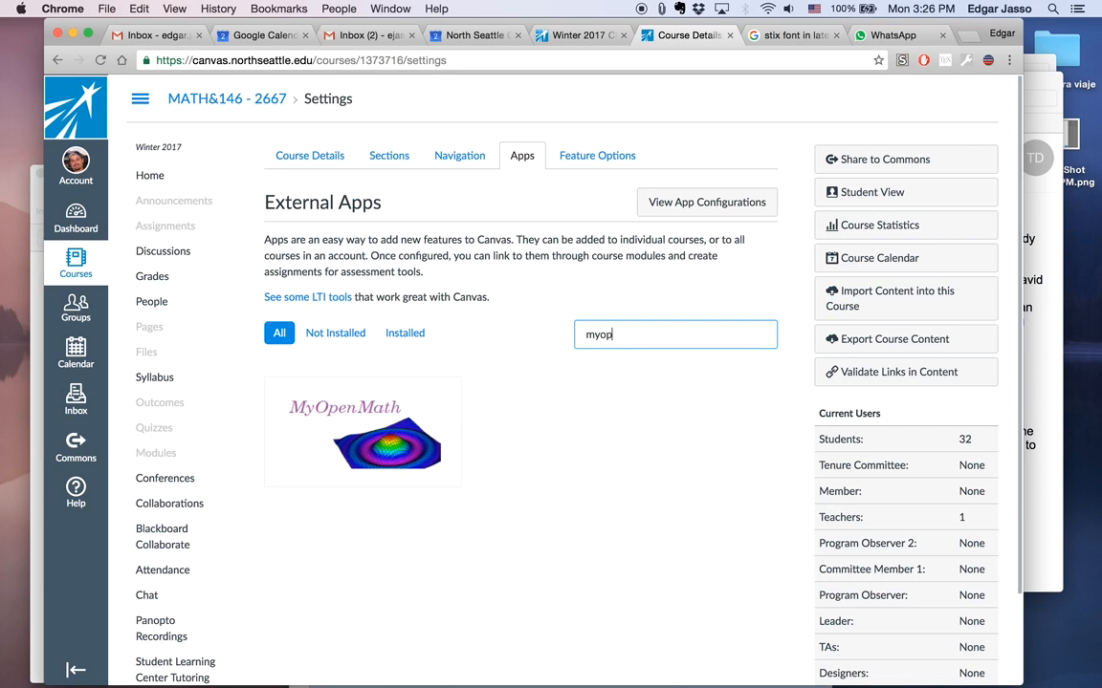
left_click(316, 423)
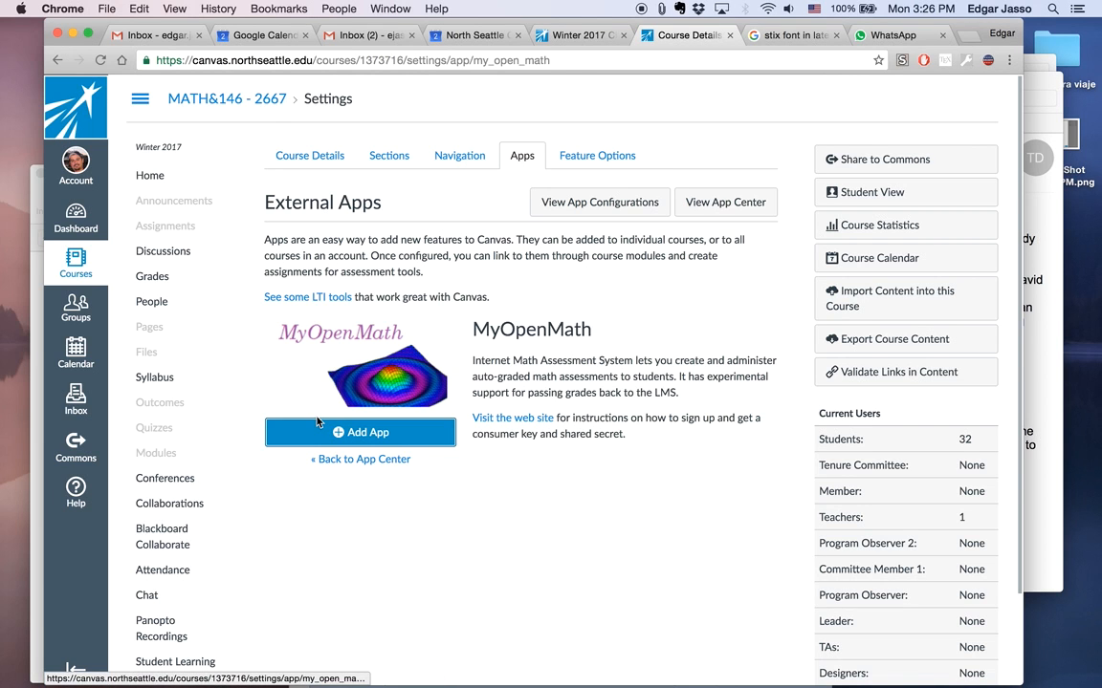
left_click(322, 429)
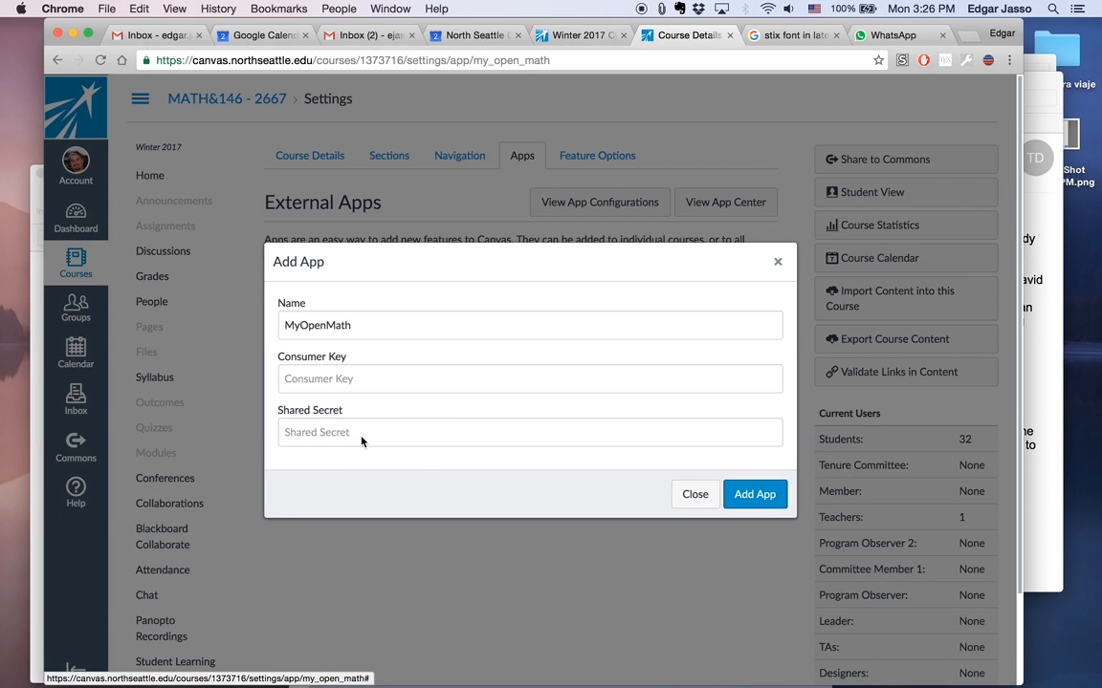
Fetch the LTI consumer key from the other application and paste it into the Consumer Key field
left_click(357, 375)
key("super+Tab")
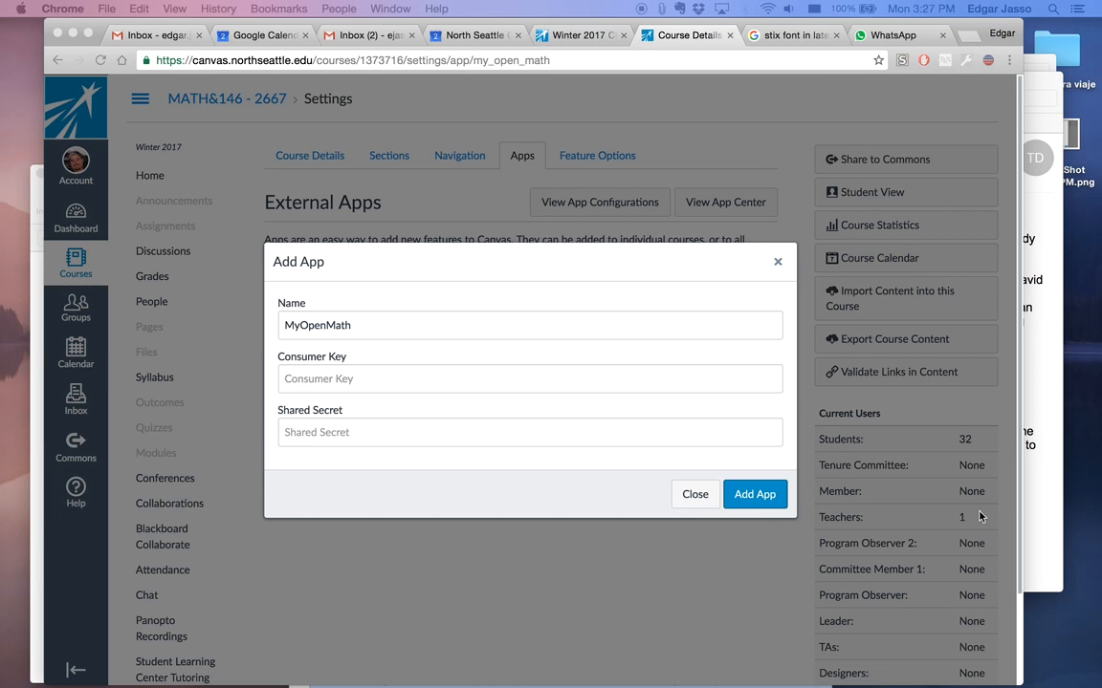
left_click(368, 379)
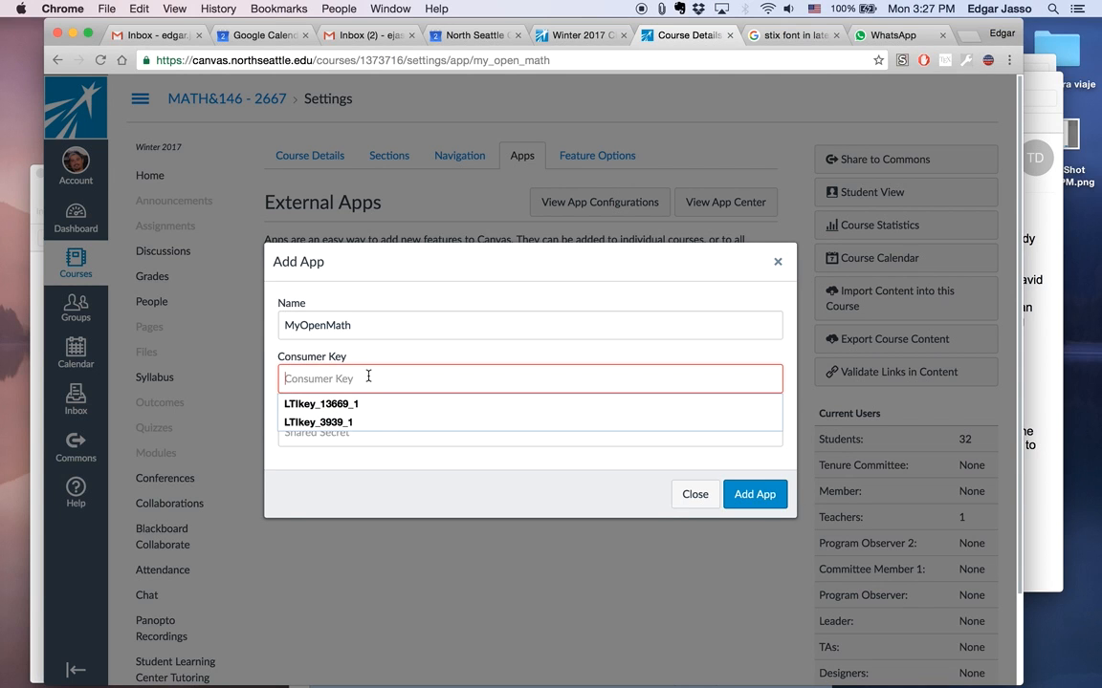
key("super+v")
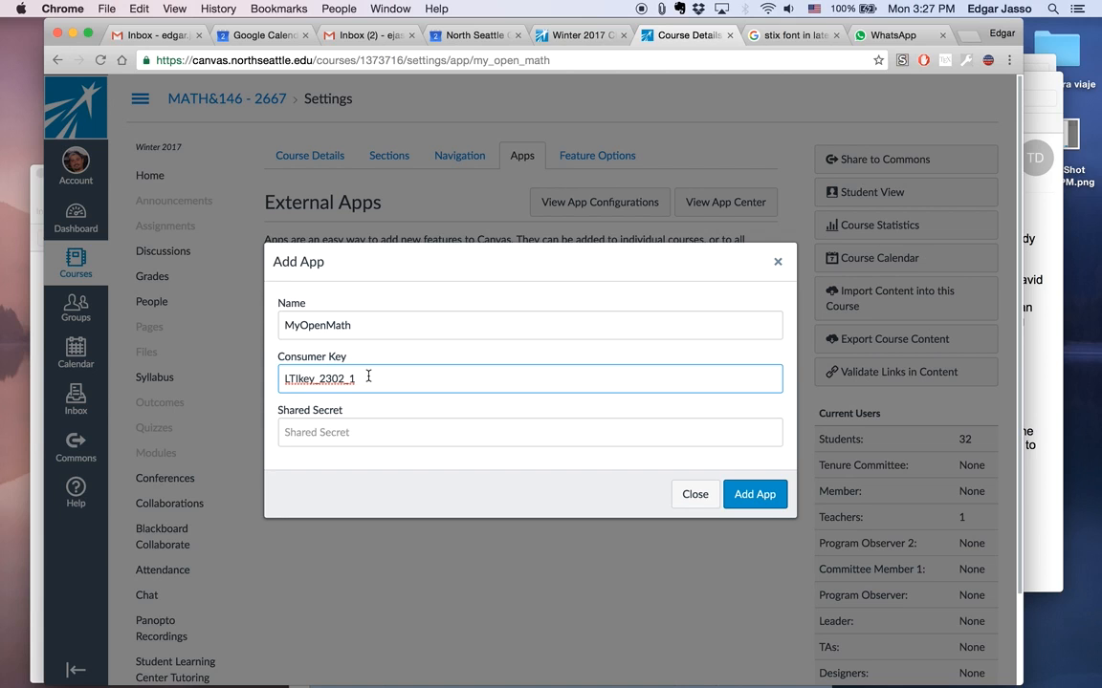
key("Tab")
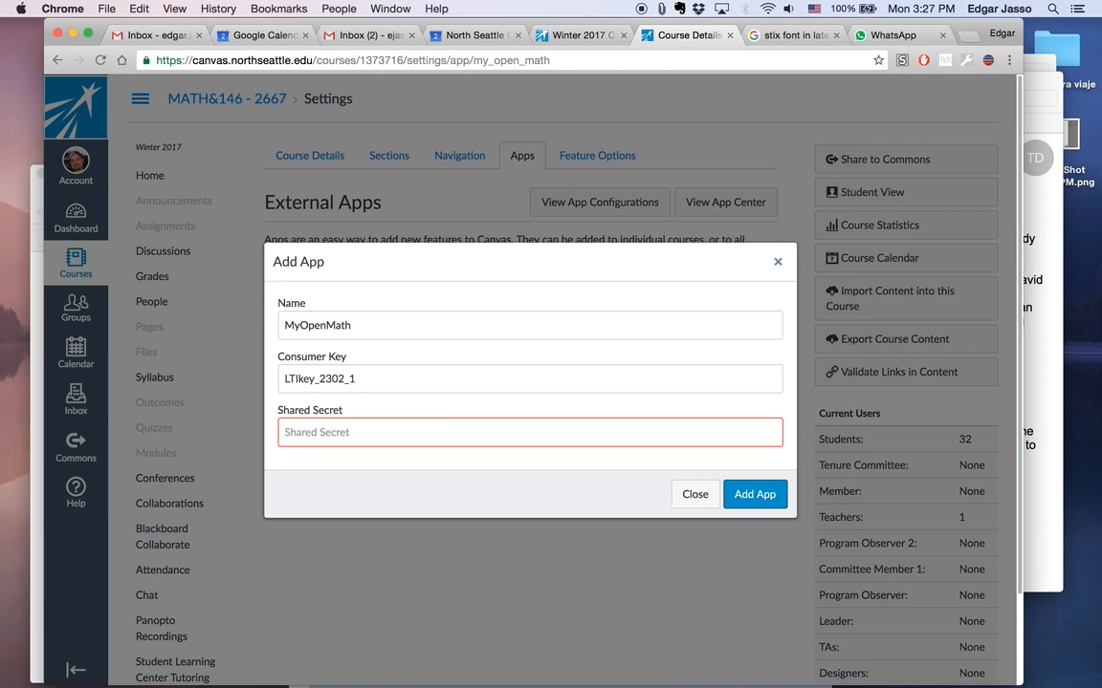
Enter the shared secret for MyOpenMath and add the app to the course
left_click(353, 432)
key("Tab")
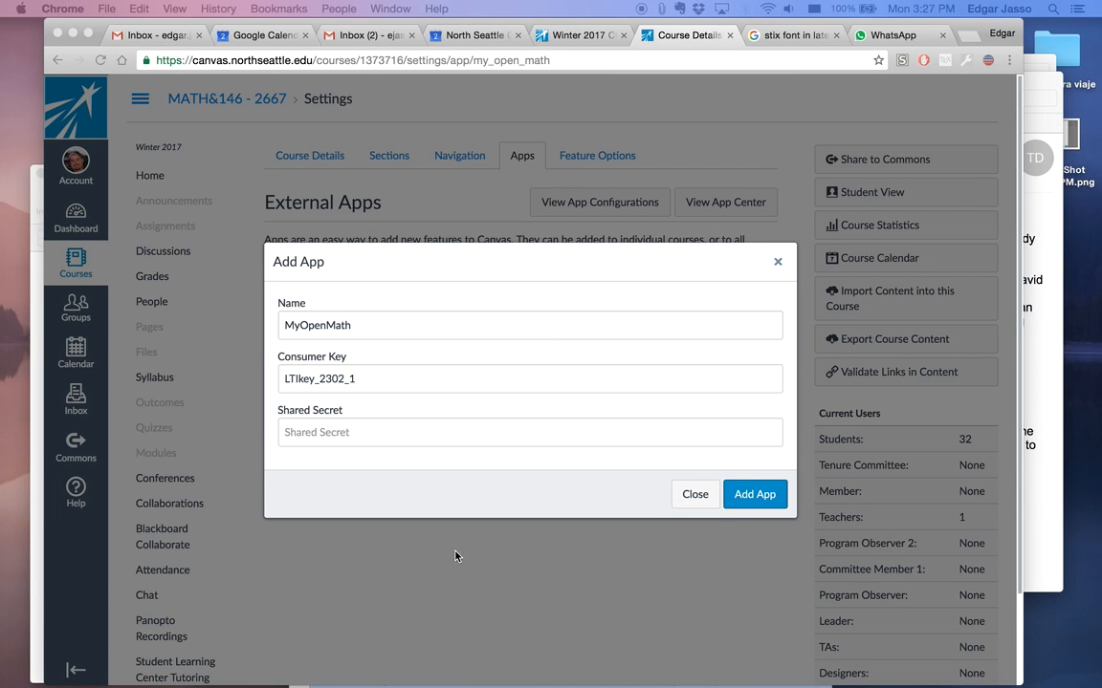
left_click(375, 434)
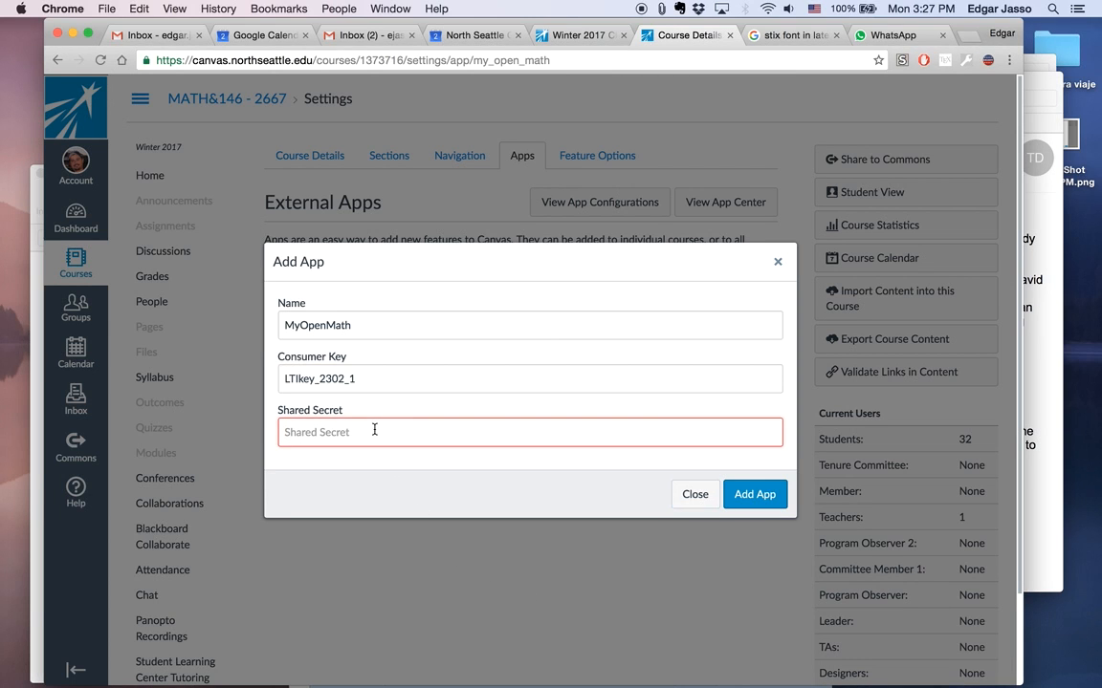
key("Tab")
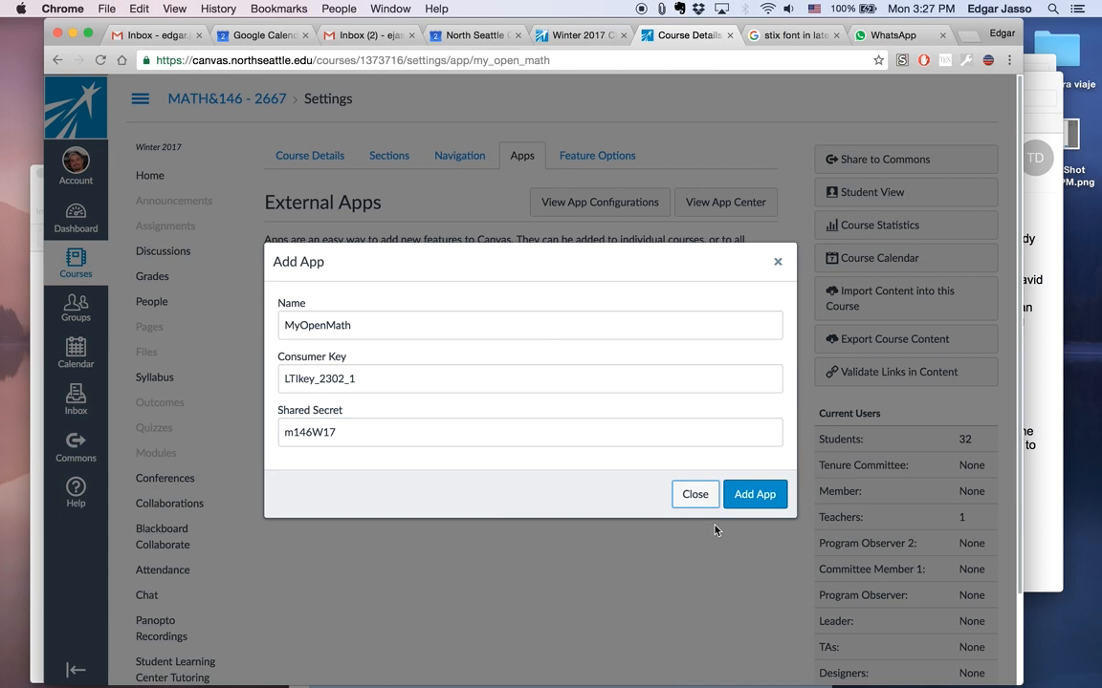
left_click(750, 498)
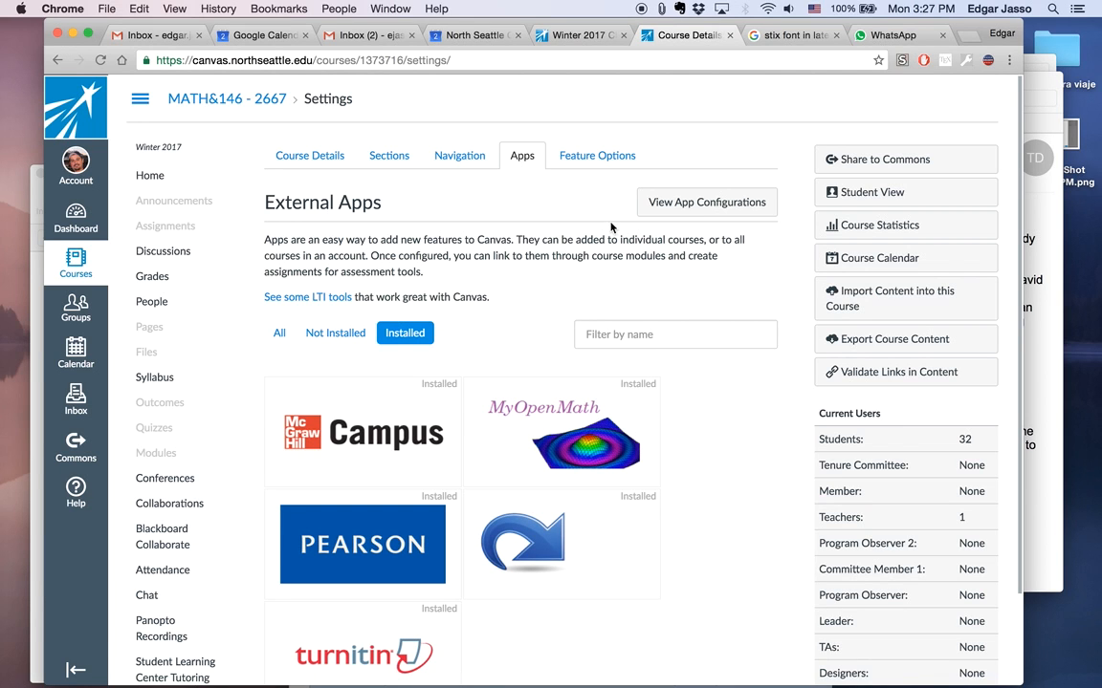
Edit the MyOpenMath entry in the app configurations and set its domain to wamap.org
left_click(683, 204)
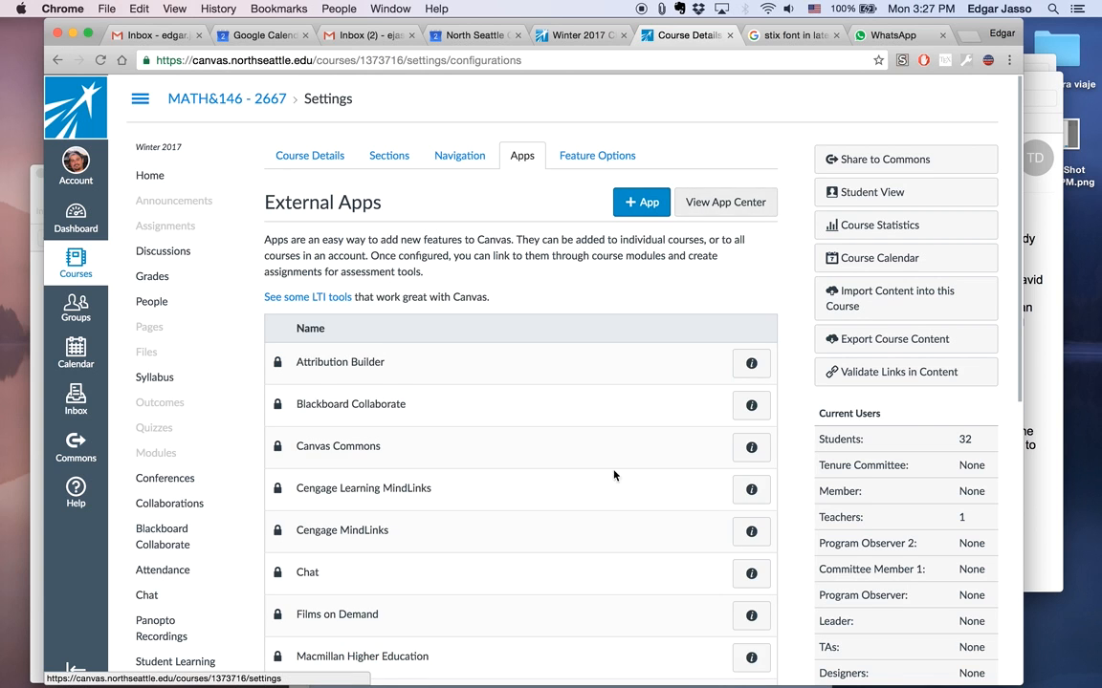
scroll(593, 508, "down", 5)
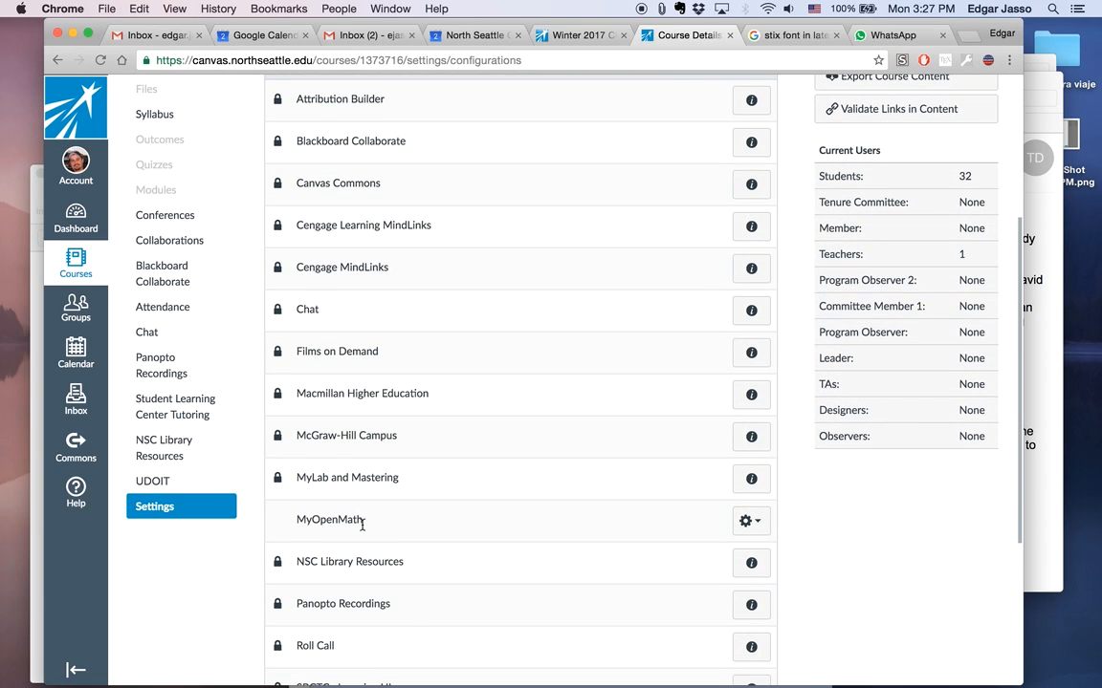
left_click(749, 522)
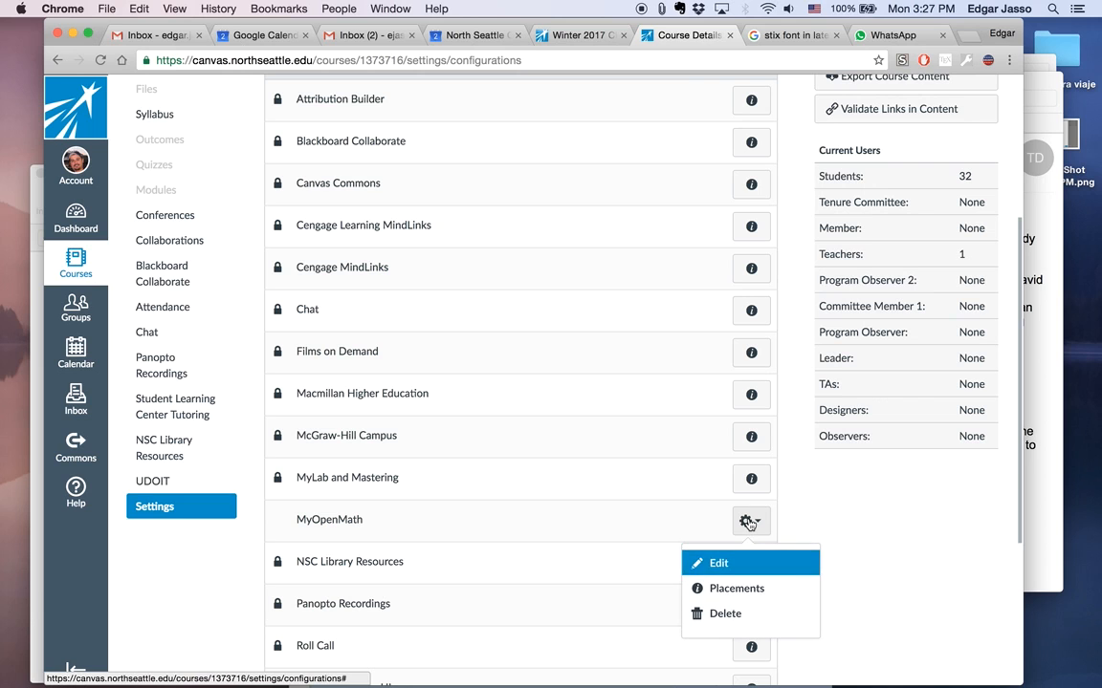
left_click(713, 564)
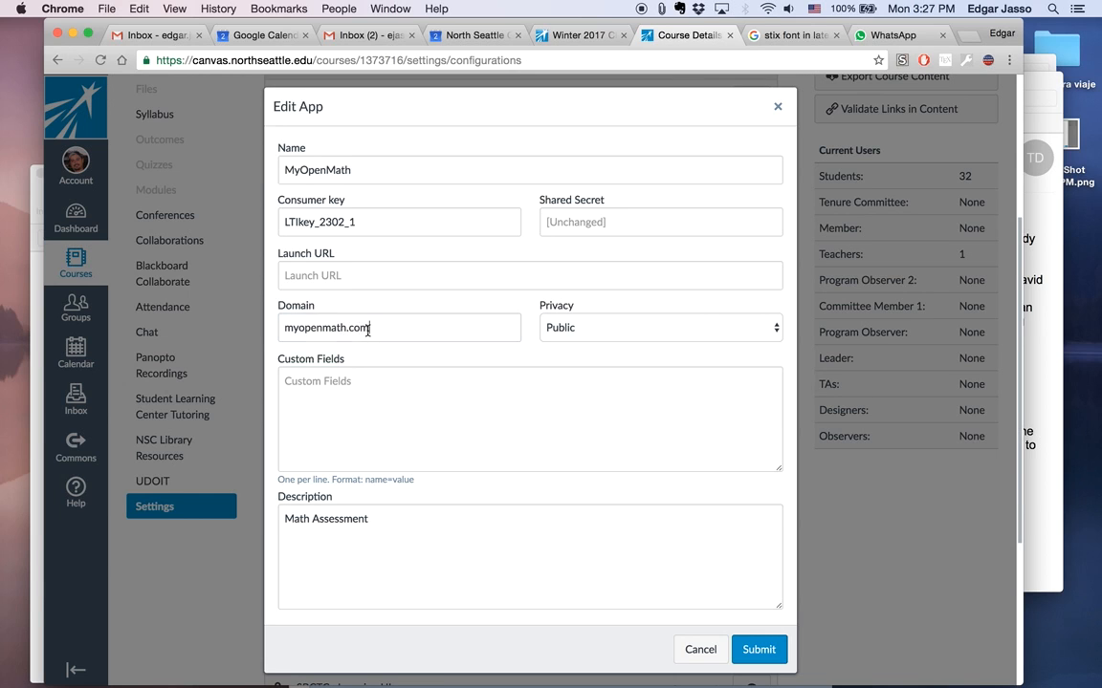
left_click_drag(368, 330, 262, 330)
type("wama")
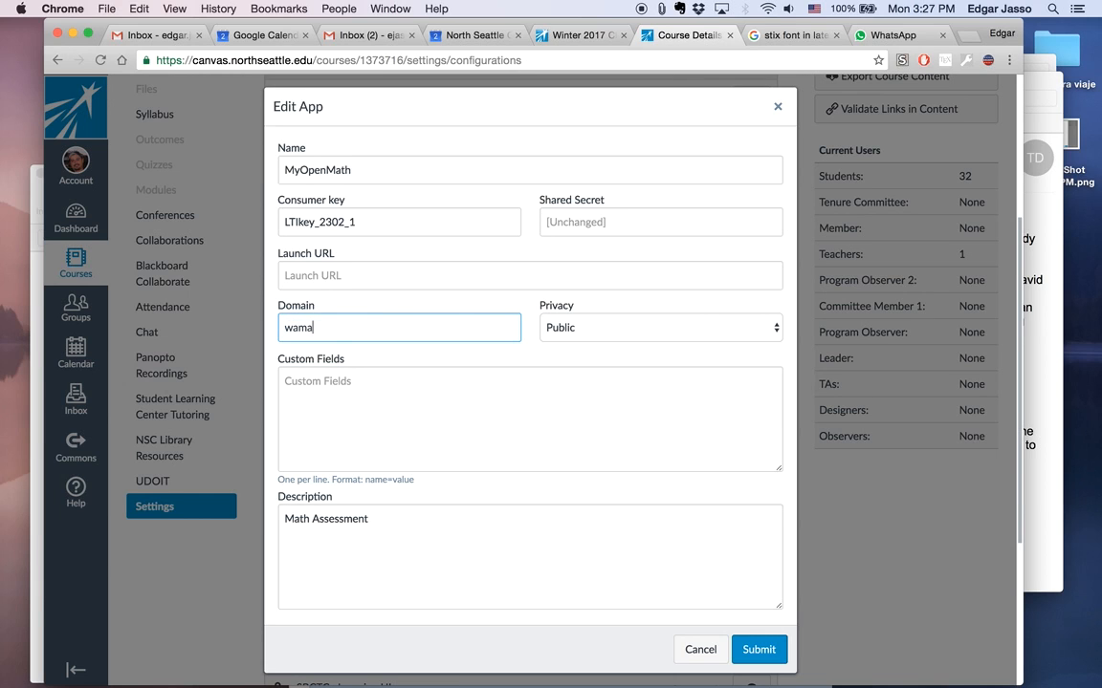
type("p.org")
left_click(389, 401)
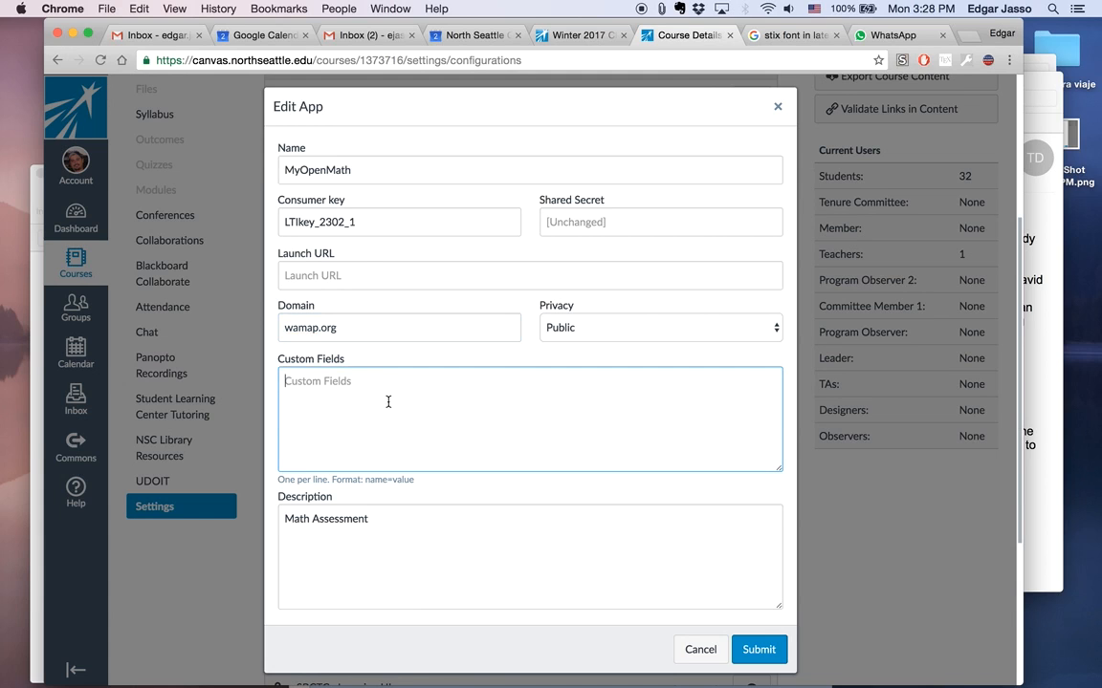
left_click(340, 277)
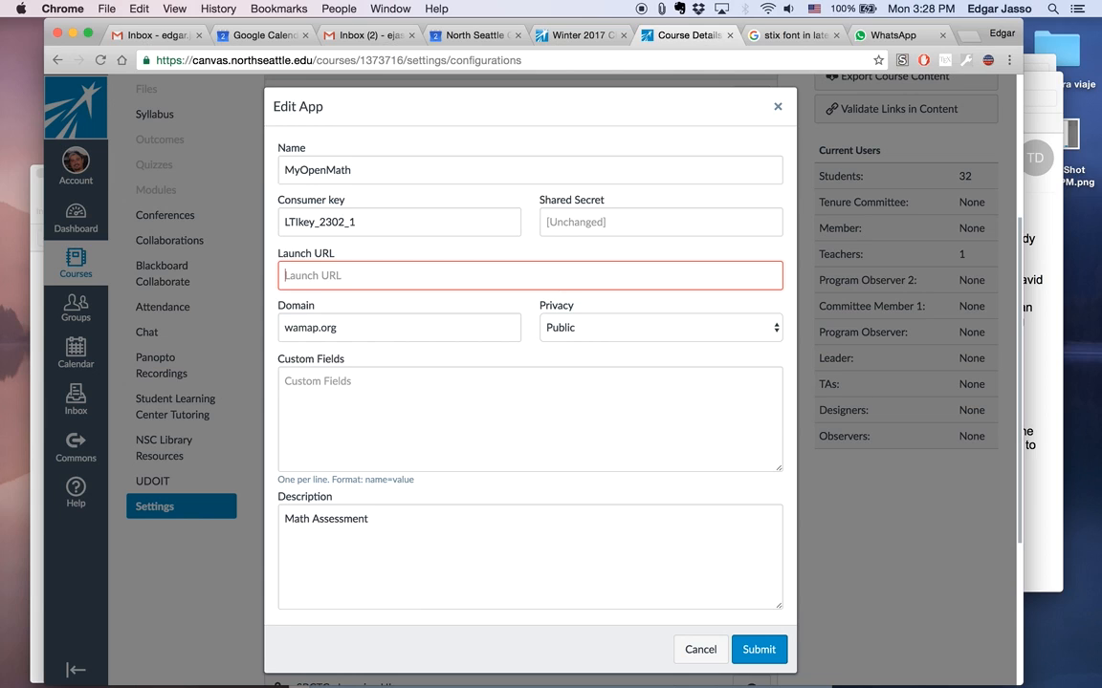
left_click(427, 281)
type("www.")
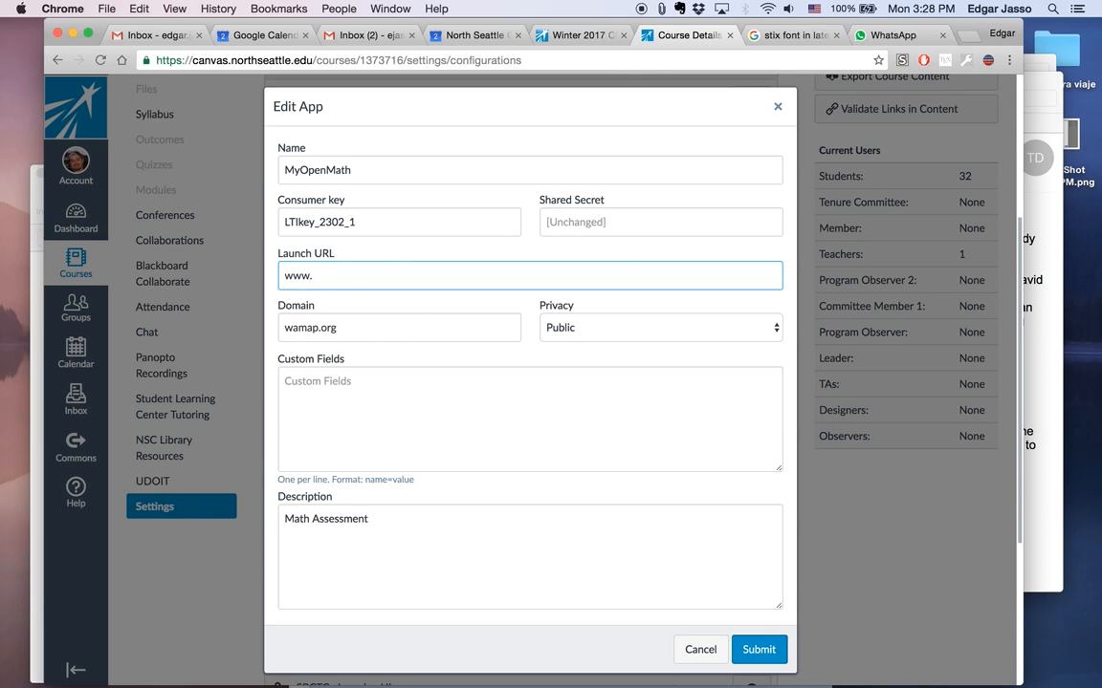
type("wamap")
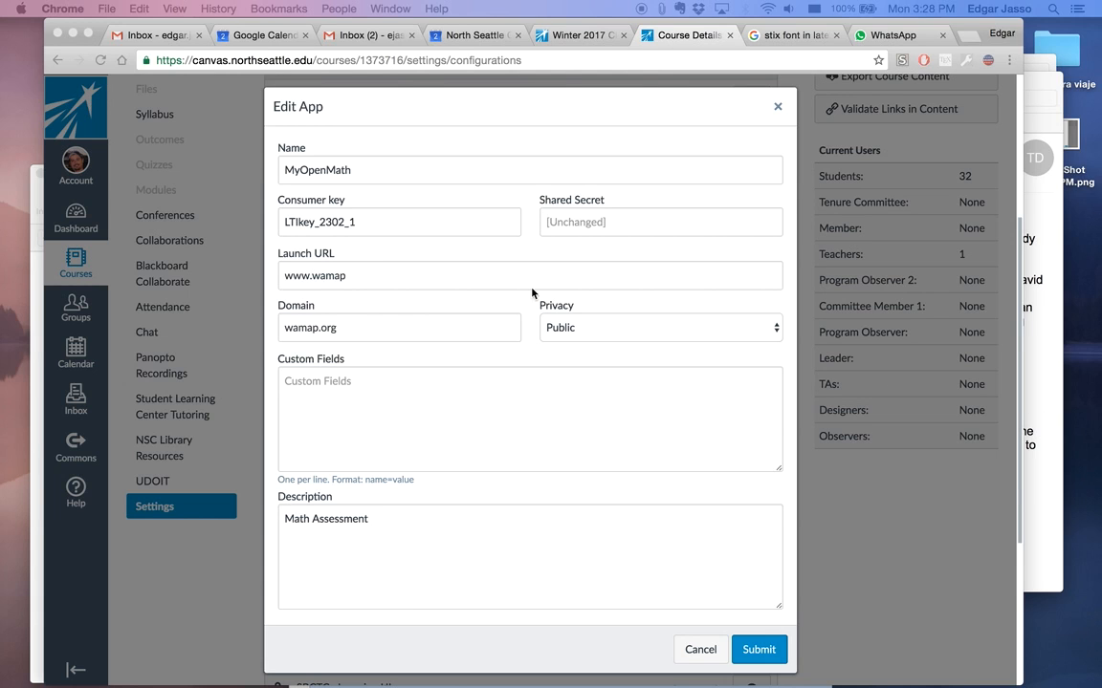
left_click(353, 277)
key("BackSpace")
key("BackSpace")
key("BackSpace")
key("BackSpace")
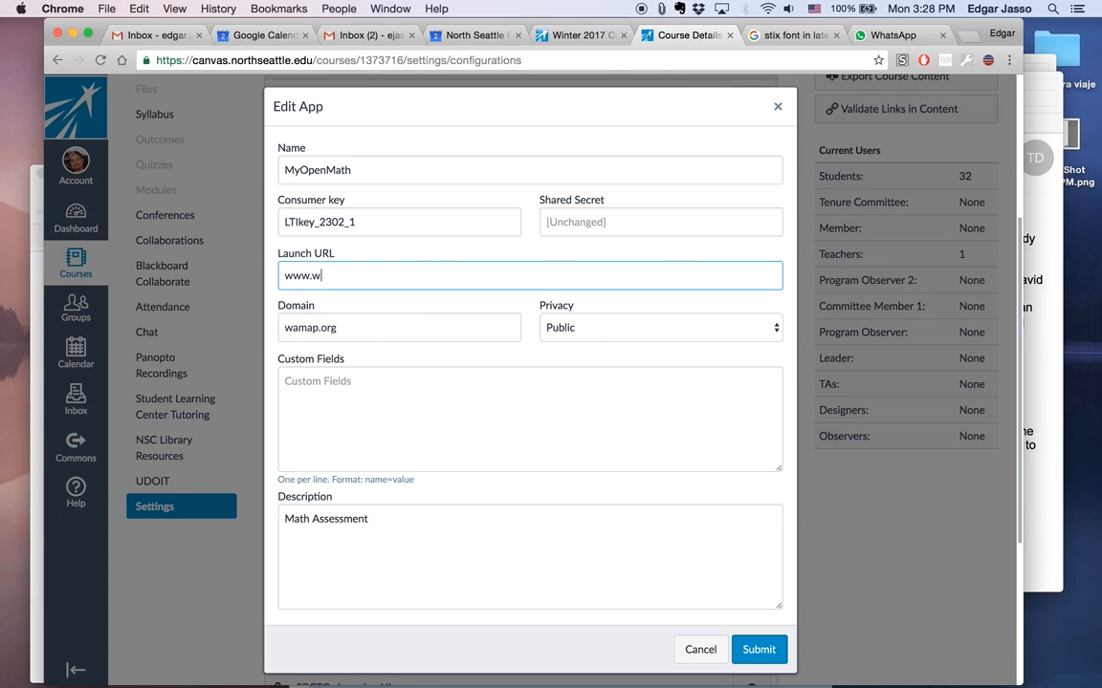
key("BackSpace")
key("BackSpace")
key("BackSpace")
key("BackSpace")
key("BackSpace")
type("https://www.wamap.org/canvas.php")
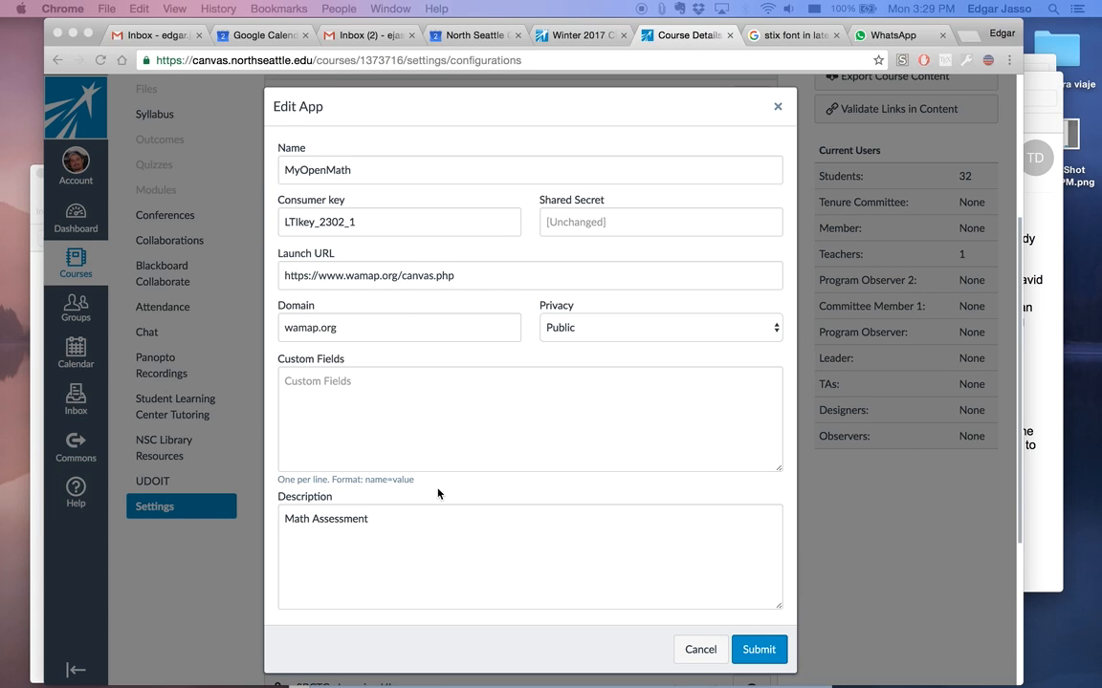
scroll(449, 501, "down", 1)
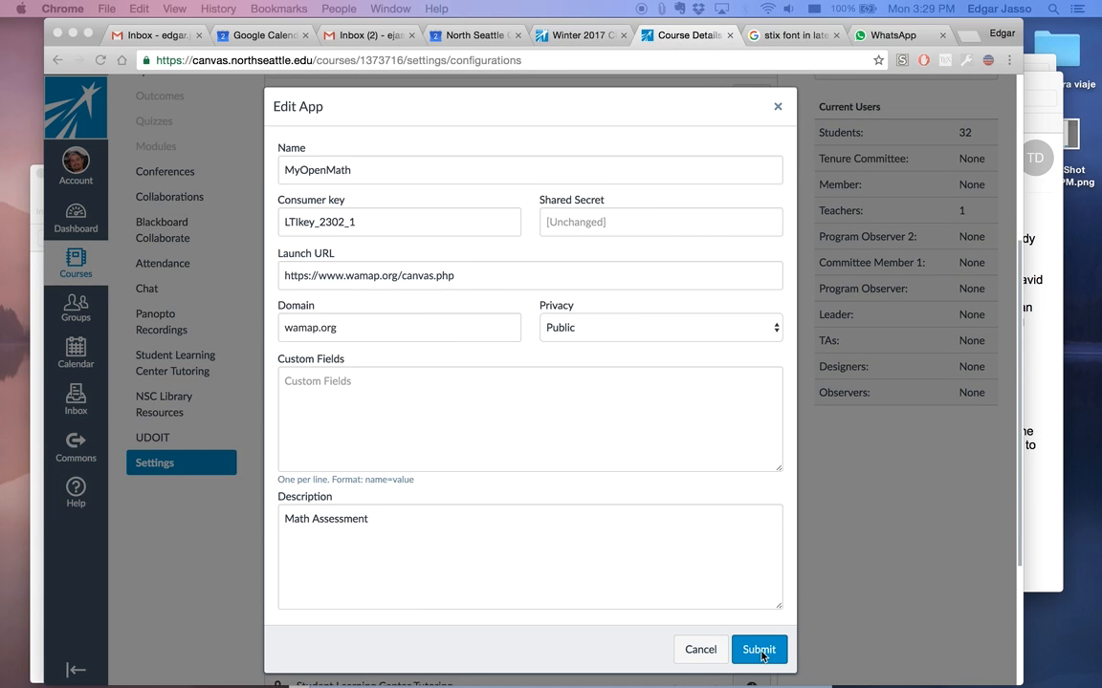
left_click(759, 650)
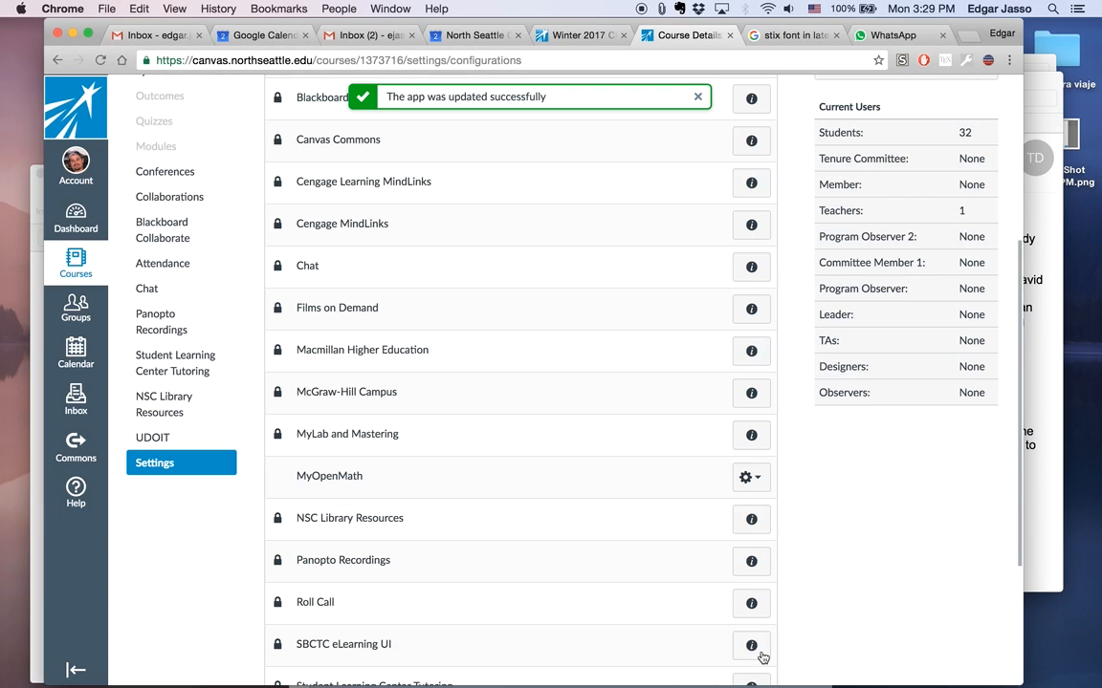
Edit the MyOpenMath app configuration, paste the shared secret into the Shared Secret field, and submit the change
scroll(400, 555, "down", 2)
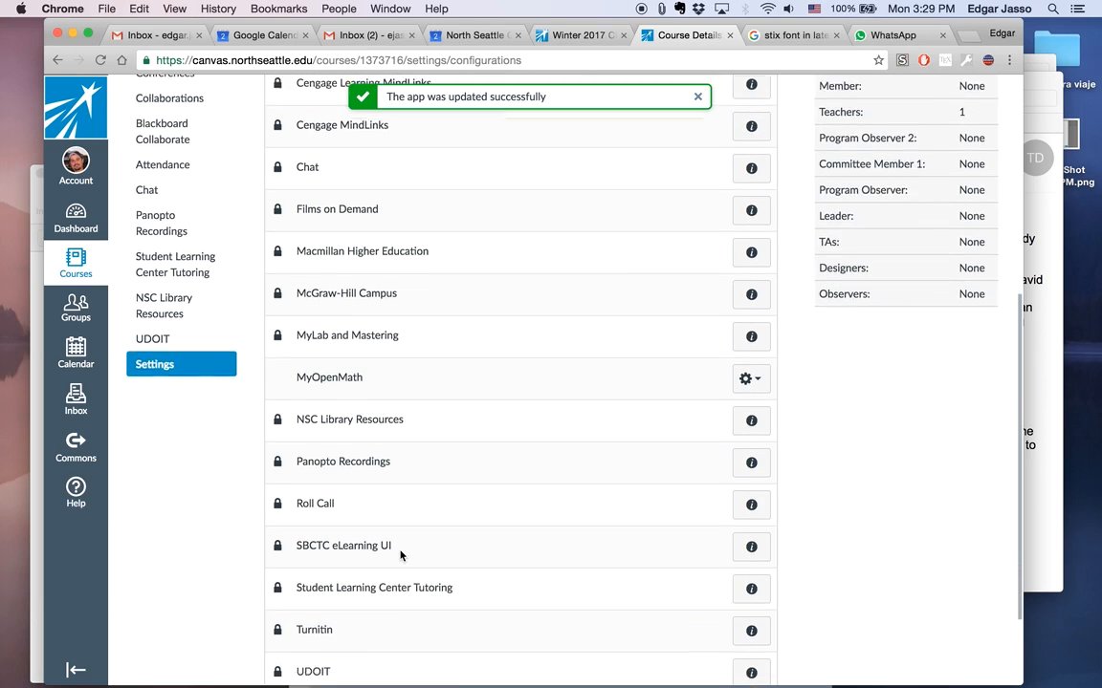
scroll(401, 553, "down", 1)
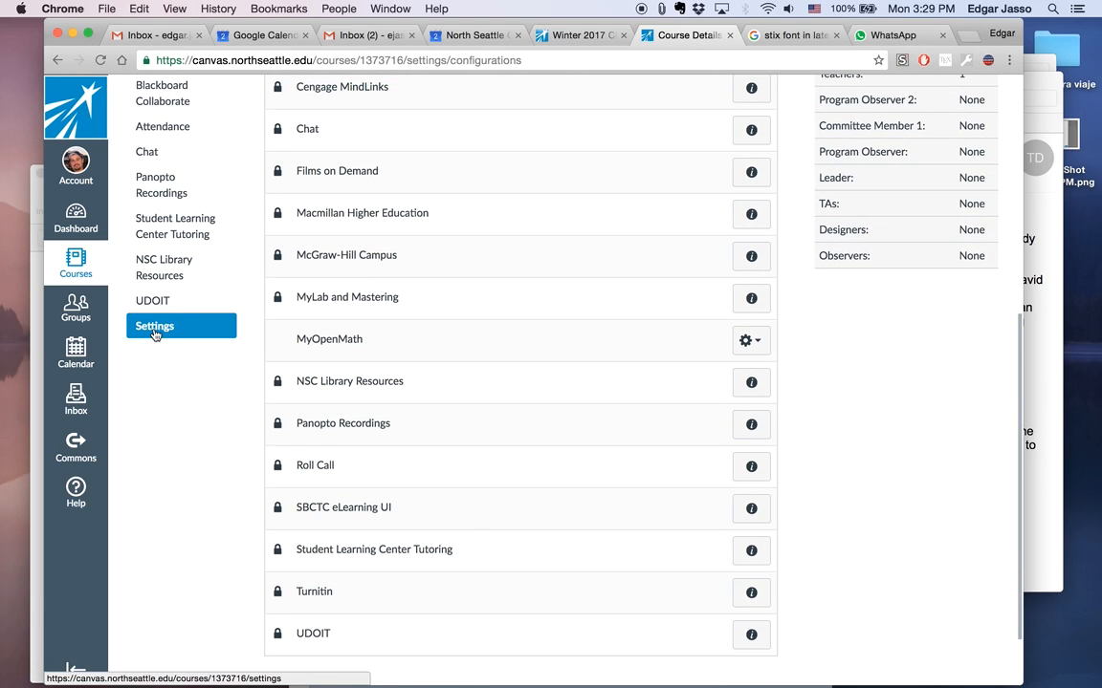
left_click(748, 344)
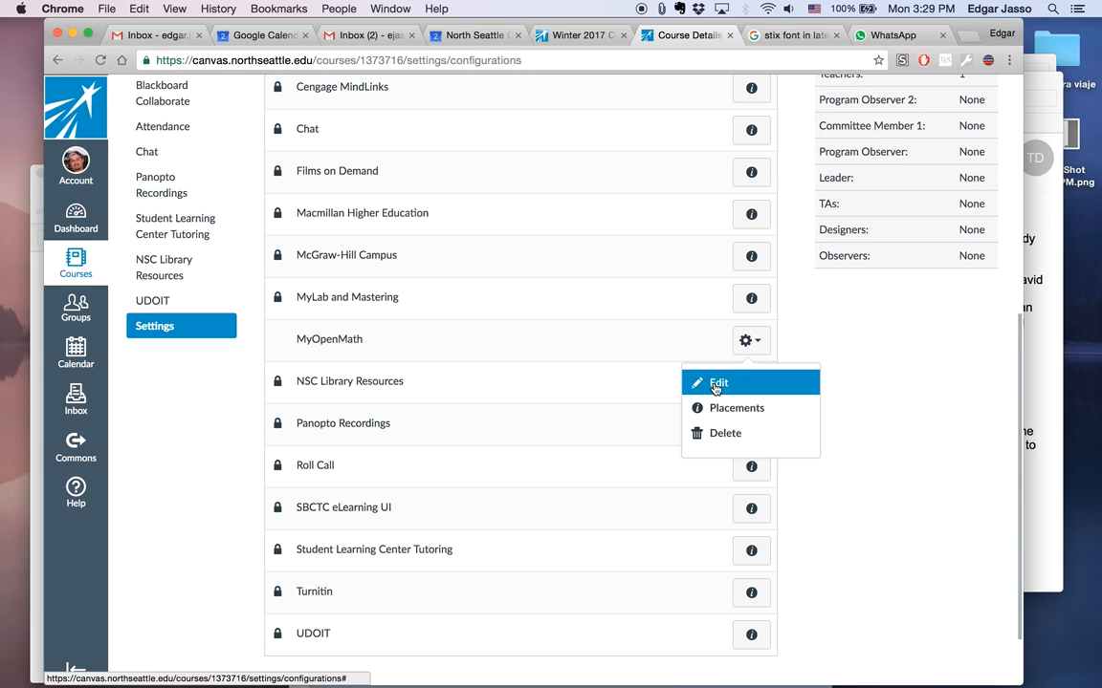
left_click(716, 383)
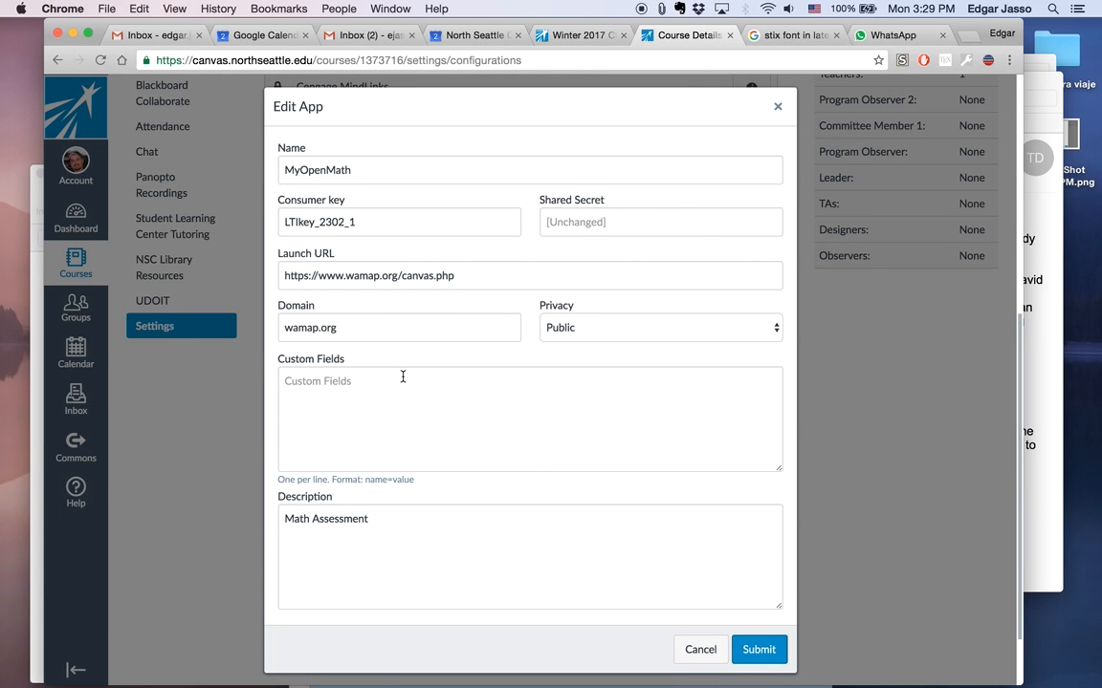
left_click(558, 221)
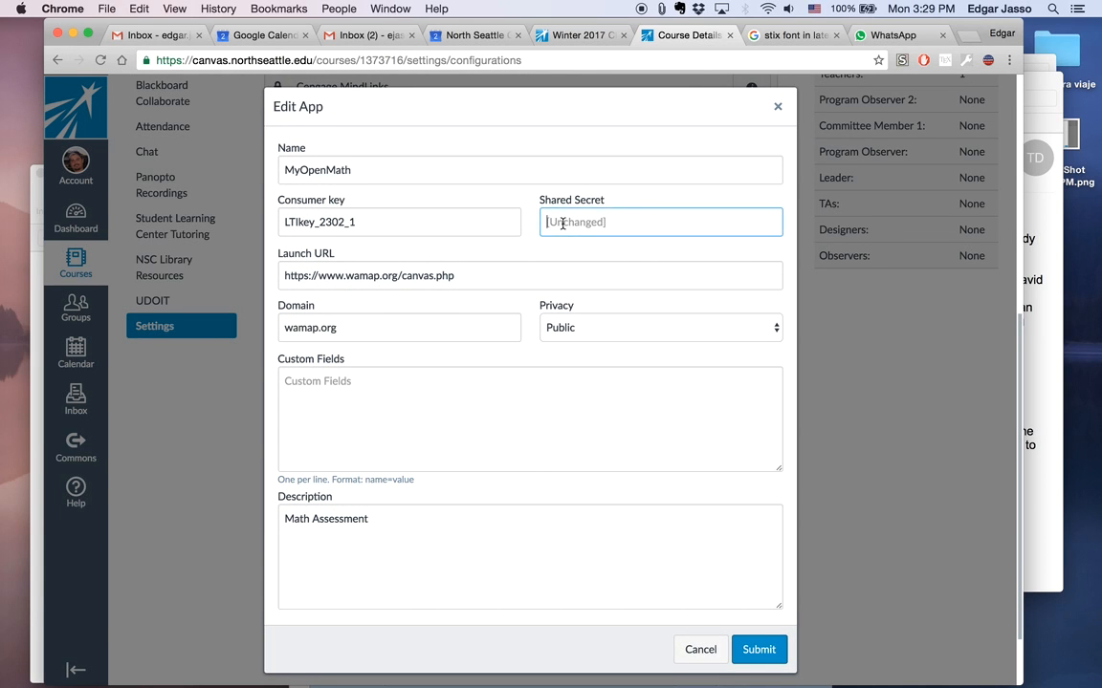
left_click(661, 8)
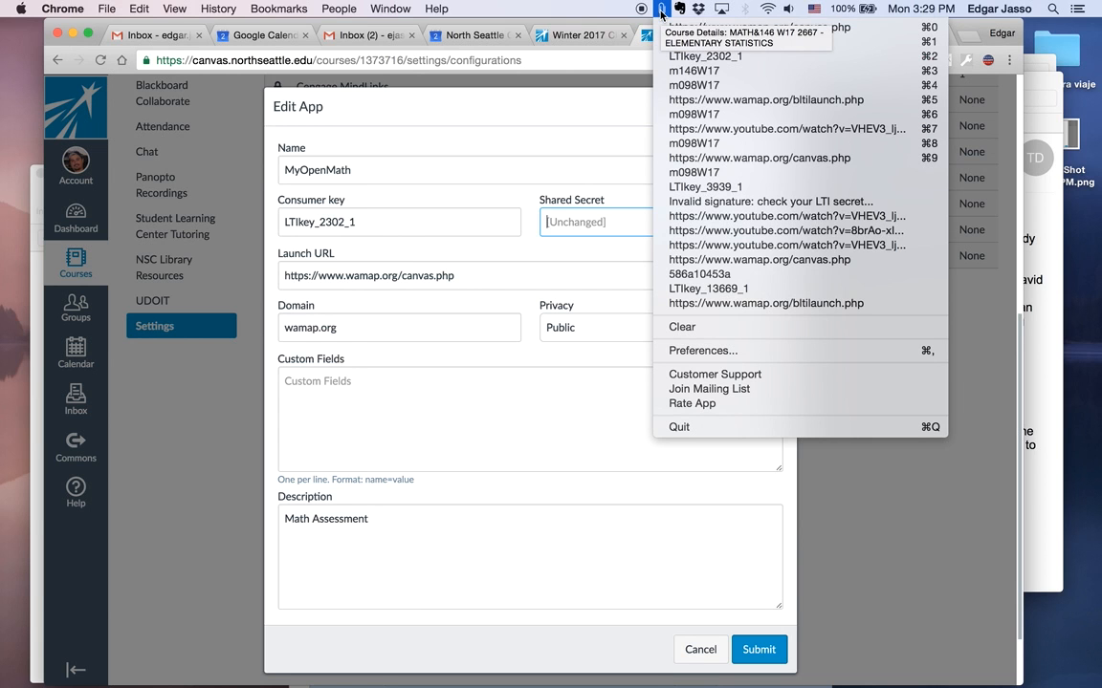
left_click(869, 41)
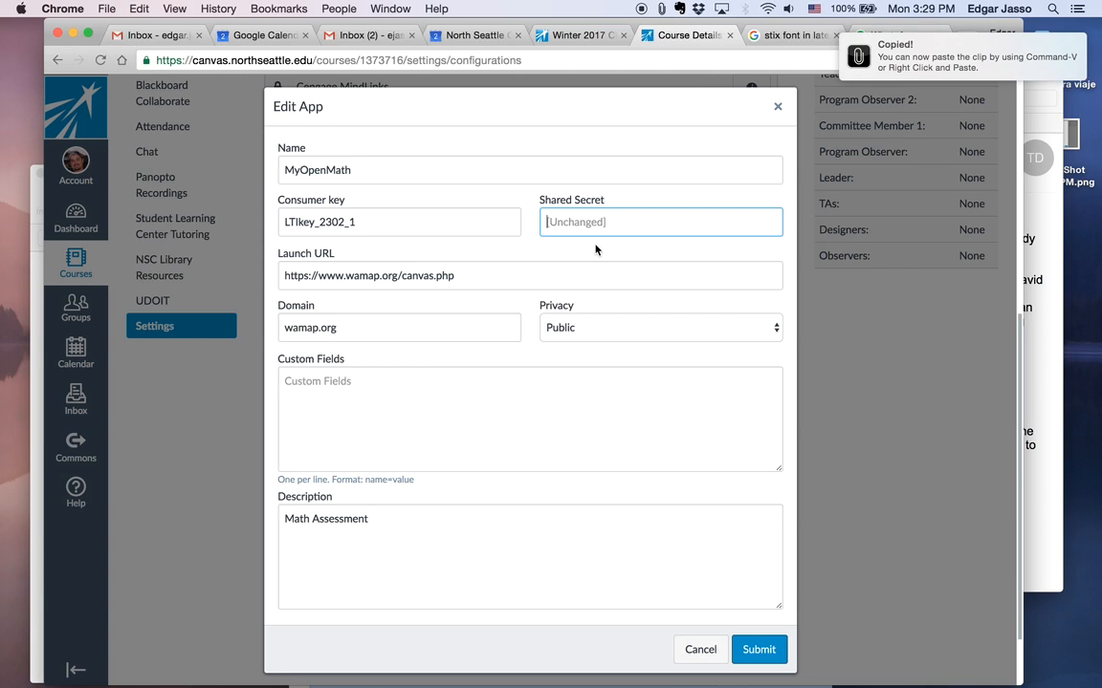
key("super+v")
left_click(541, 427)
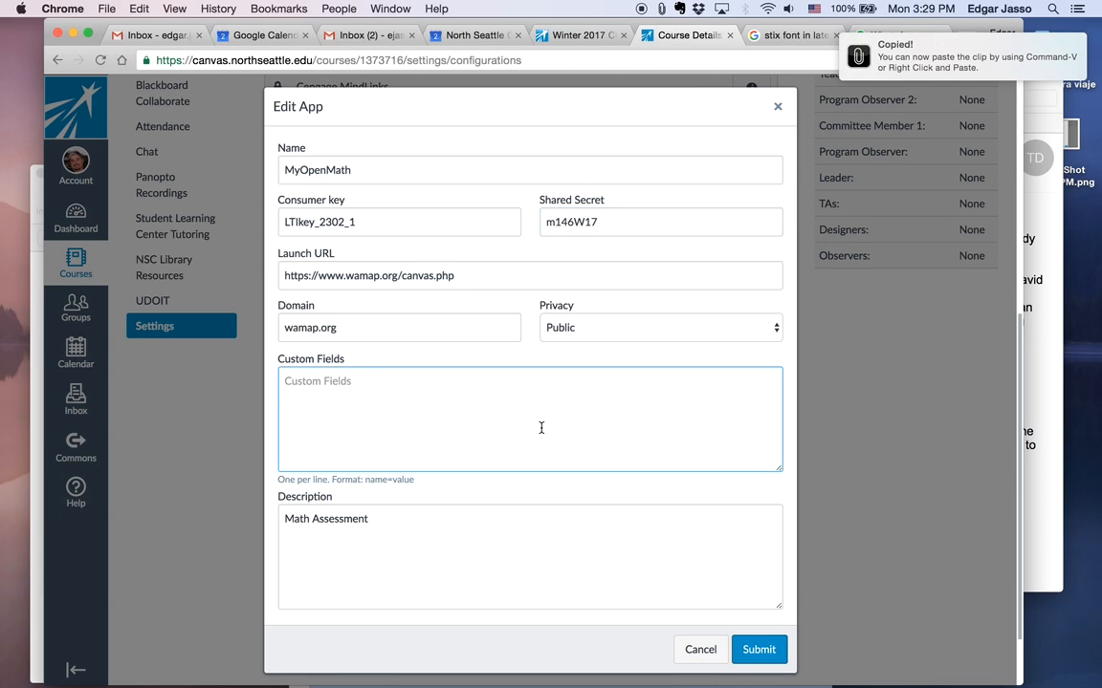
left_click(758, 650)
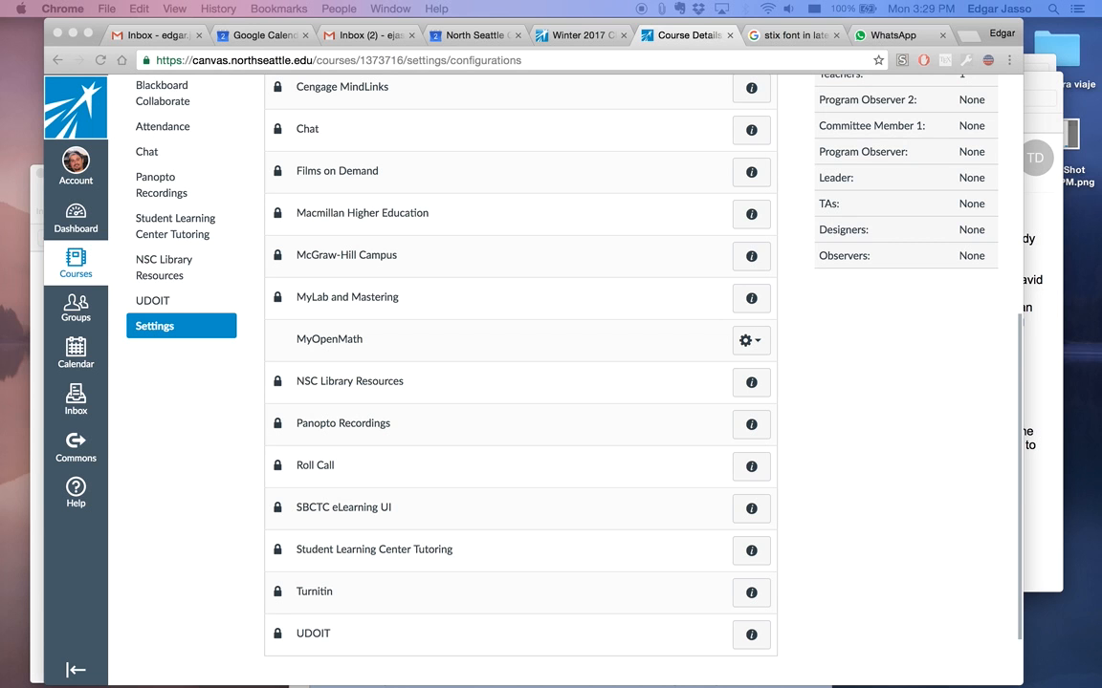
Go to the course's Assignments page and add an assignment group named Online HW
scroll(178, 325, "up", 10)
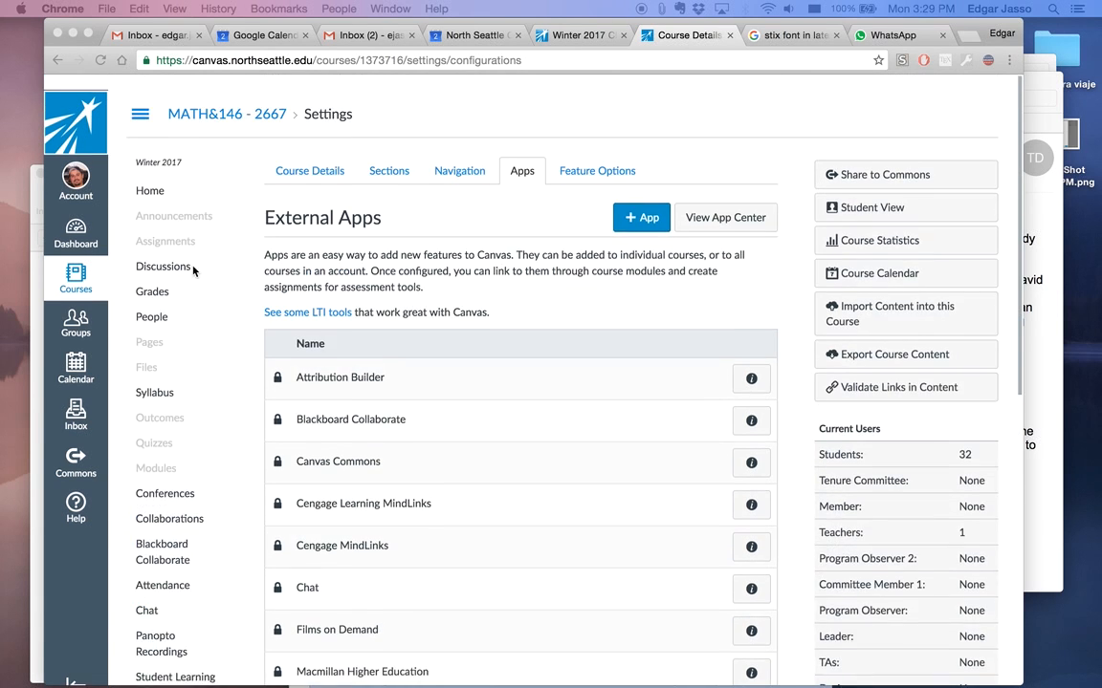
left_click(155, 231)
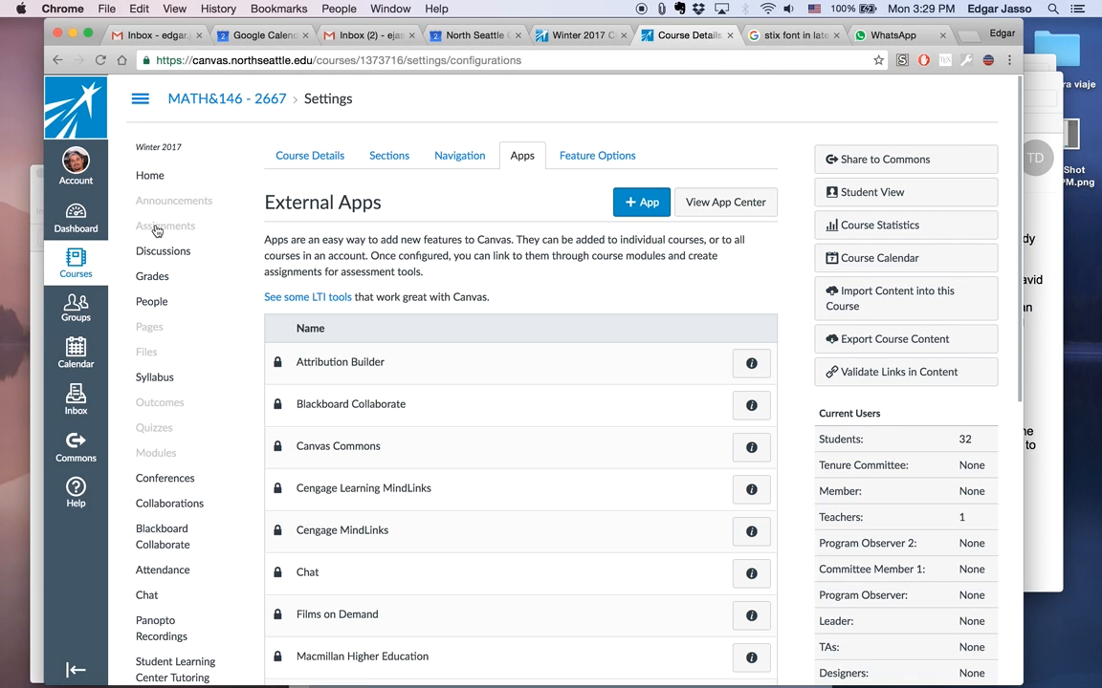
left_click(156, 232)
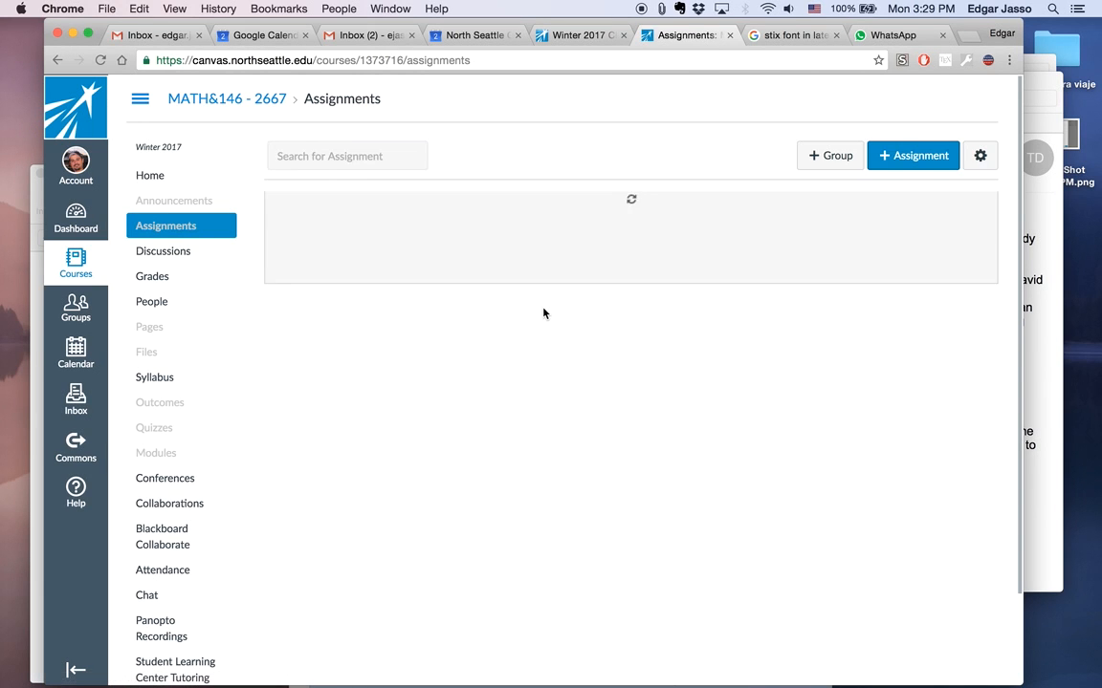
left_click(832, 155)
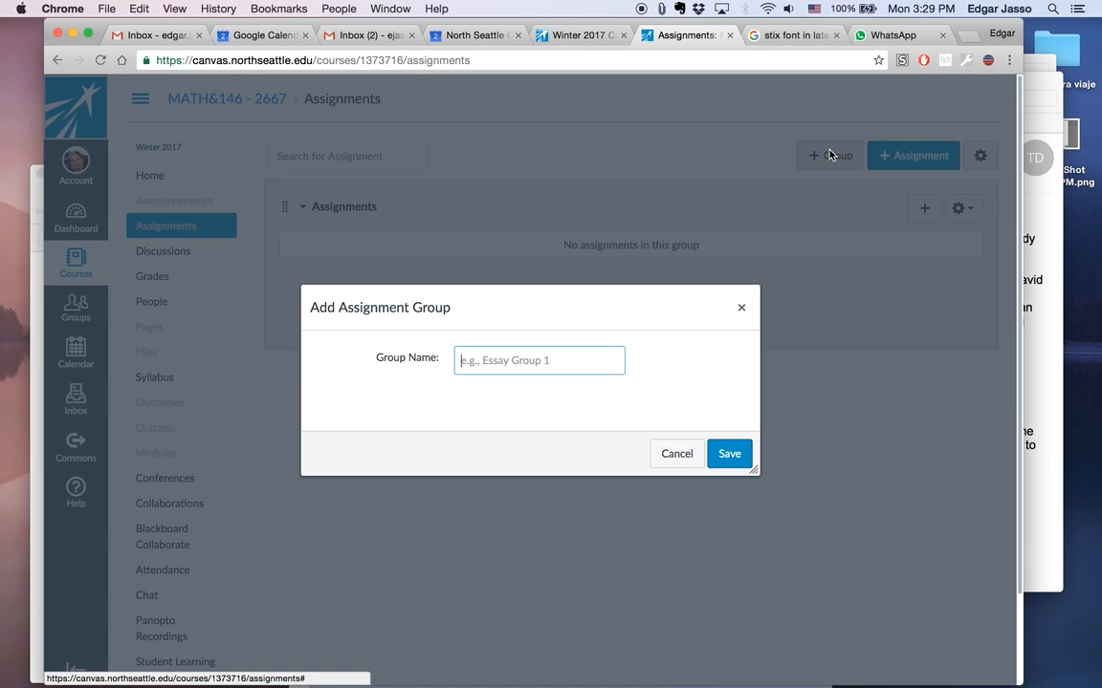
left_click(492, 364)
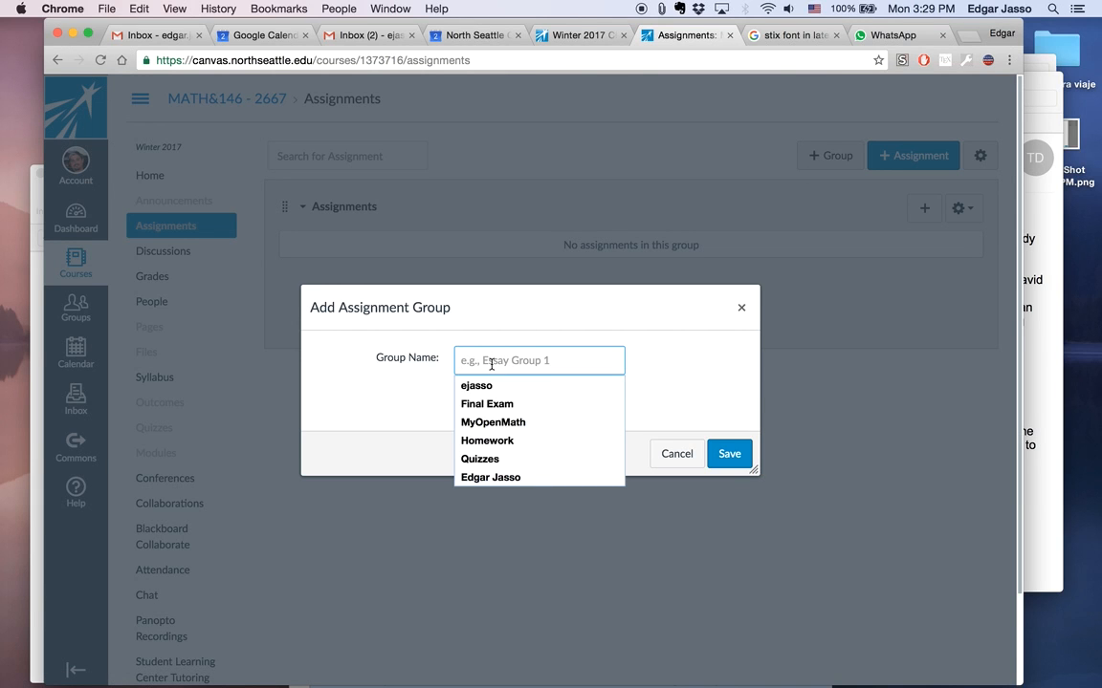
type("on")
key("Down")
key("Down")
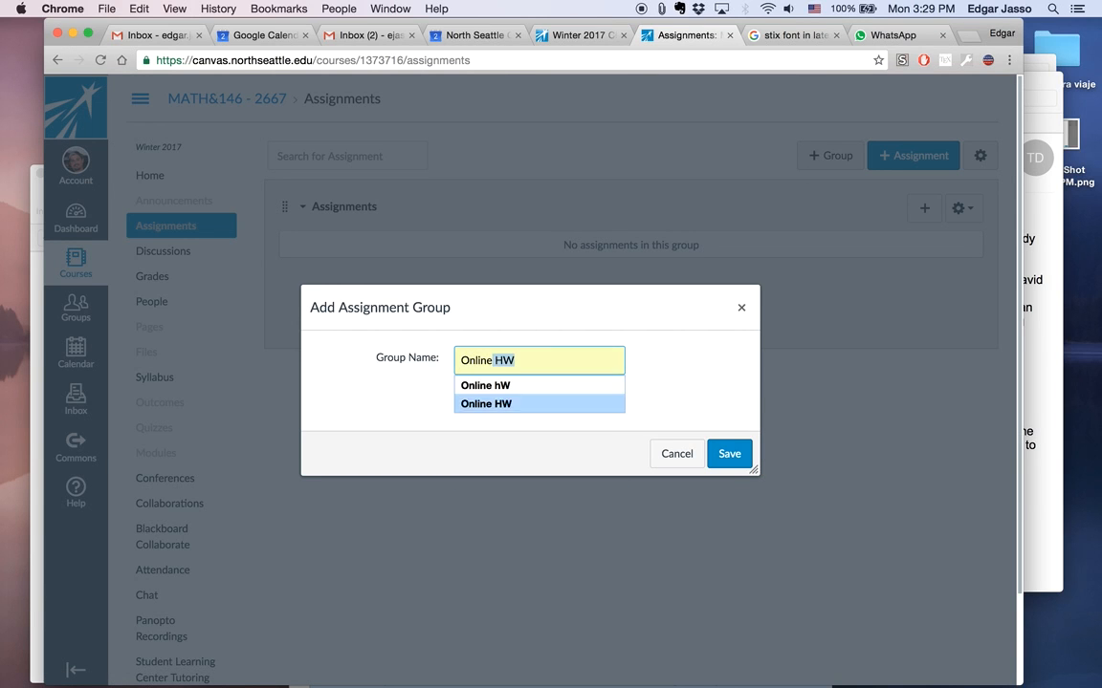
key("Return")
left_click(730, 453)
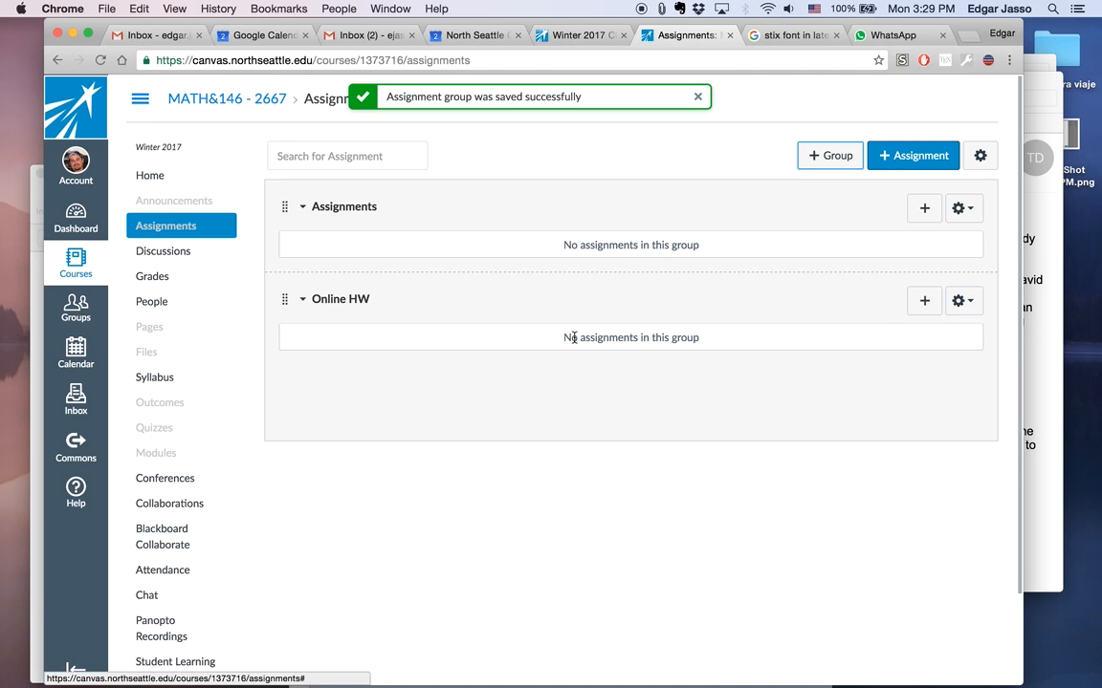
left_click(920, 300)
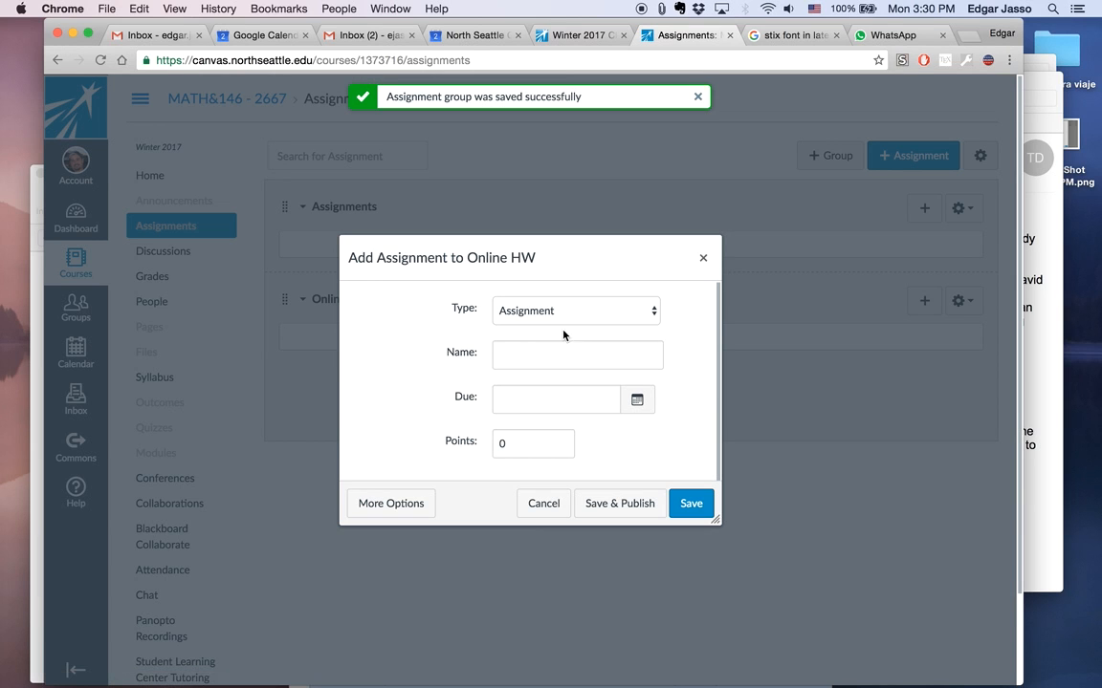
left_click(544, 313)
left_click(544, 356)
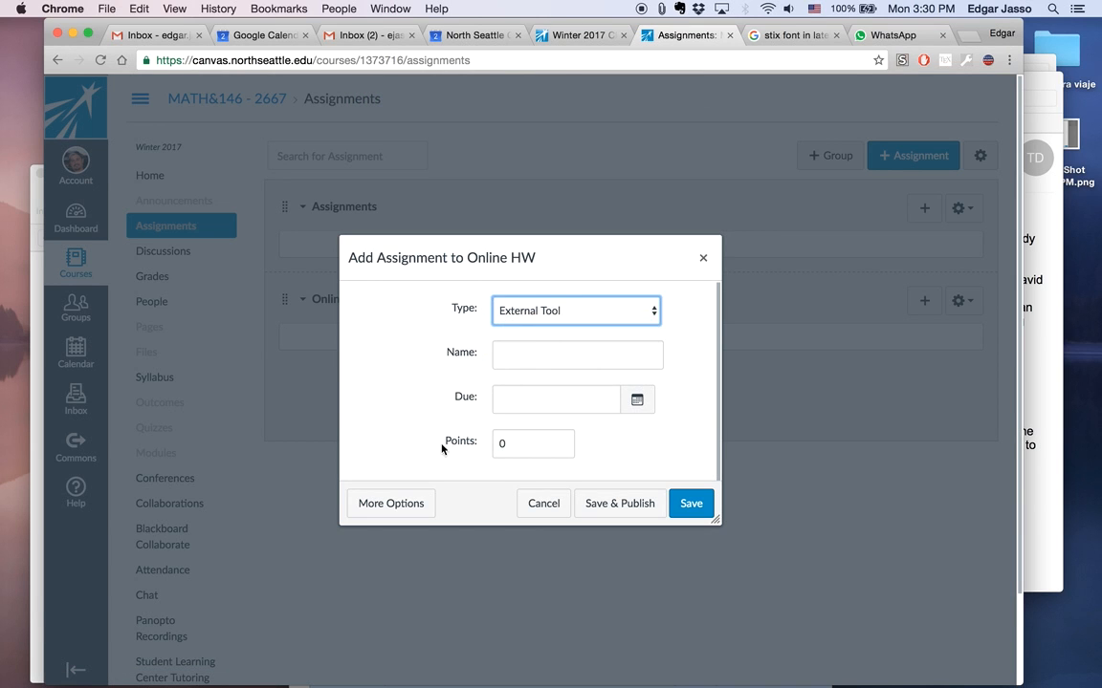
left_click(522, 351)
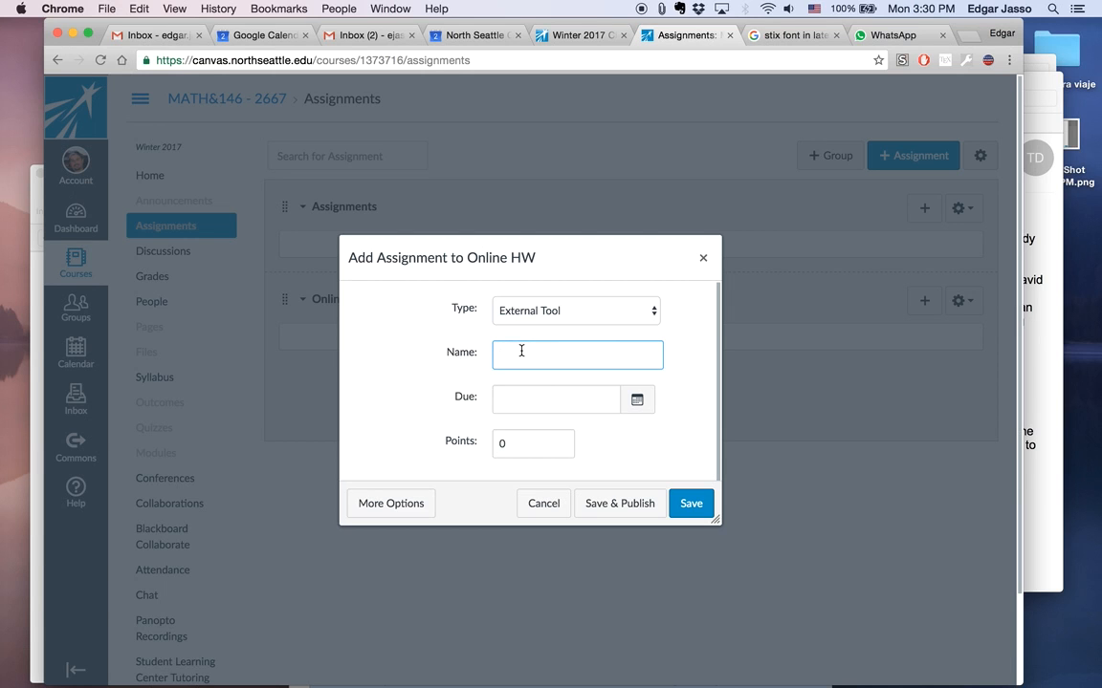
type("hw1")
left_click(499, 406)
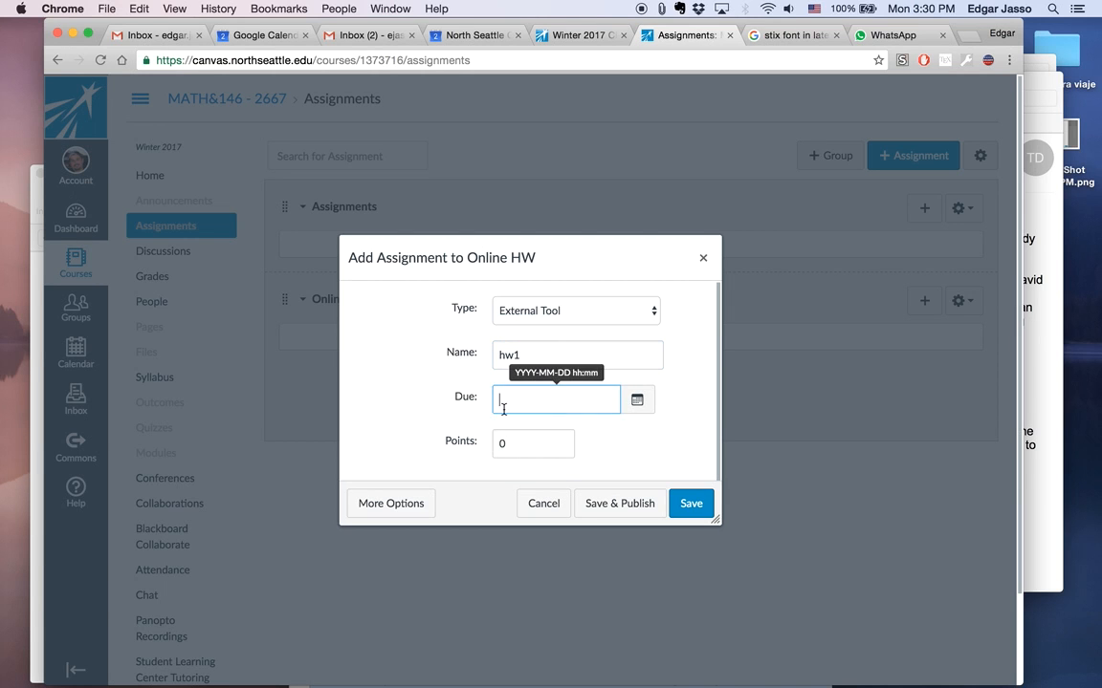
left_click(398, 512)
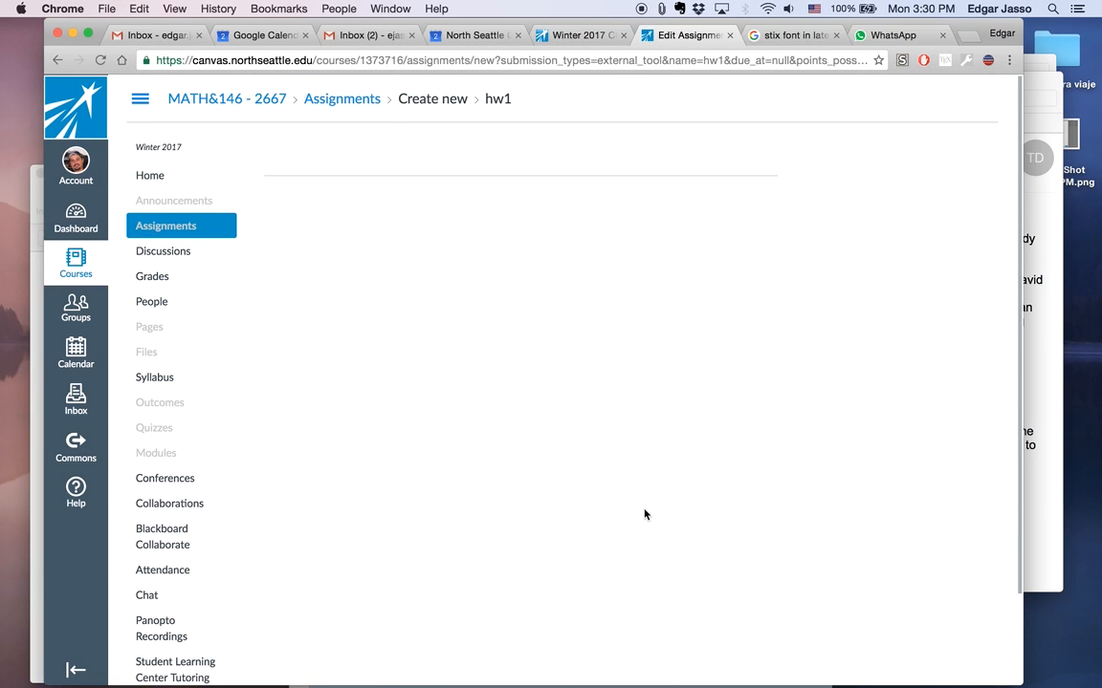
scroll(644, 510, "down", 10)
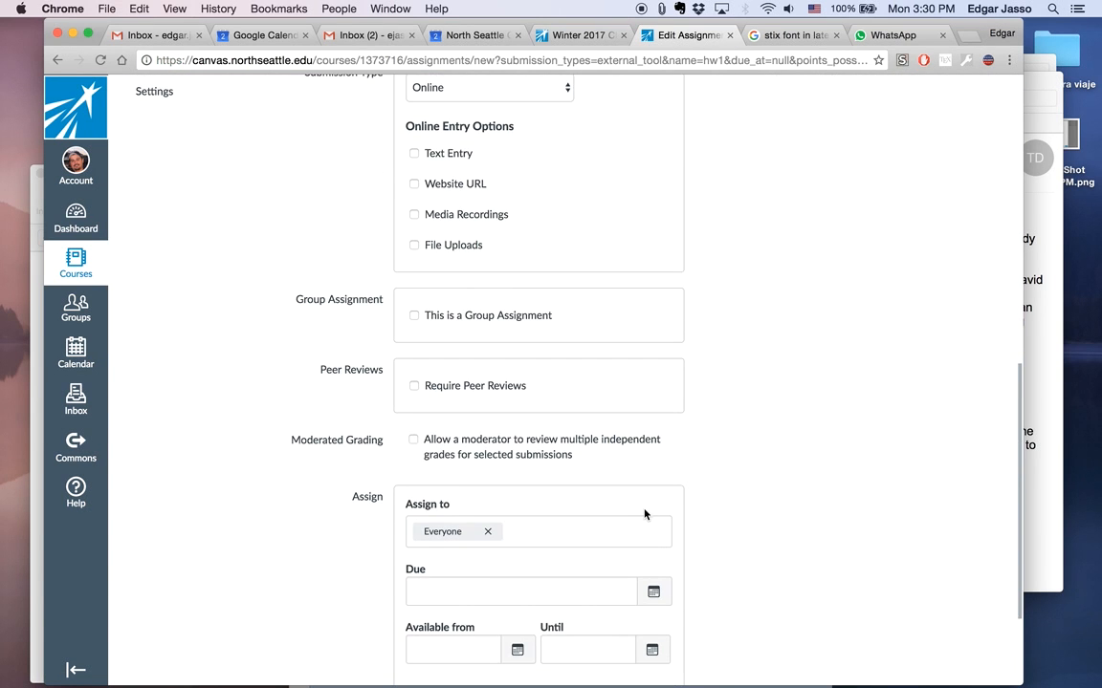
scroll(643, 515, "up", 4)
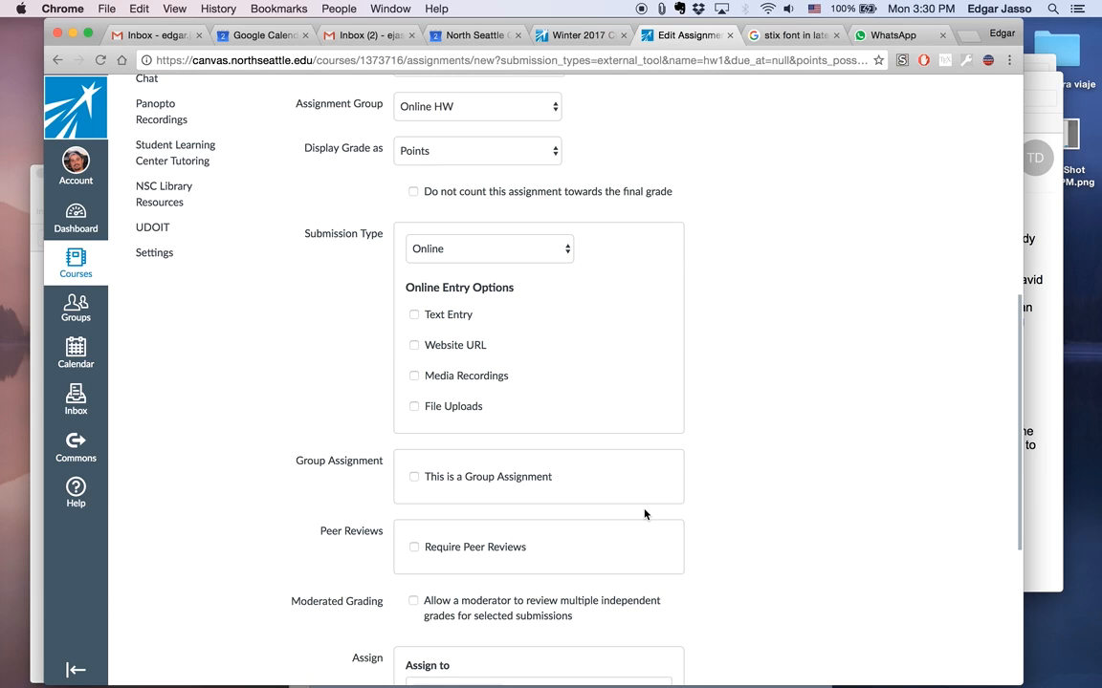
scroll(643, 514, "down", 5)
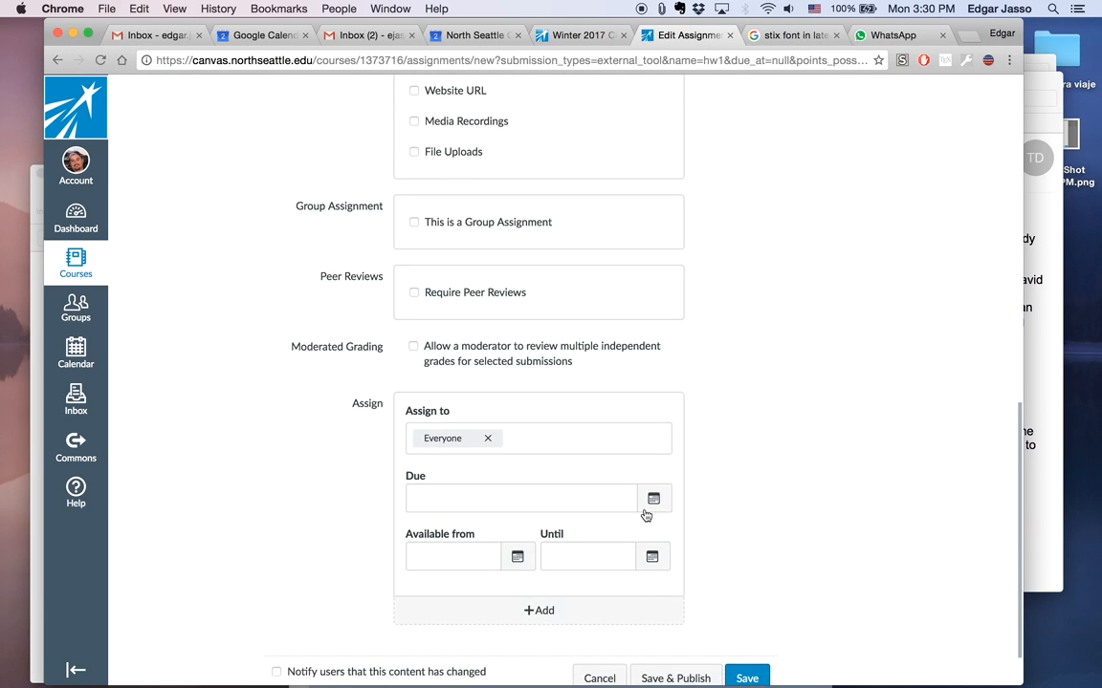
scroll(643, 514, "up", 9)
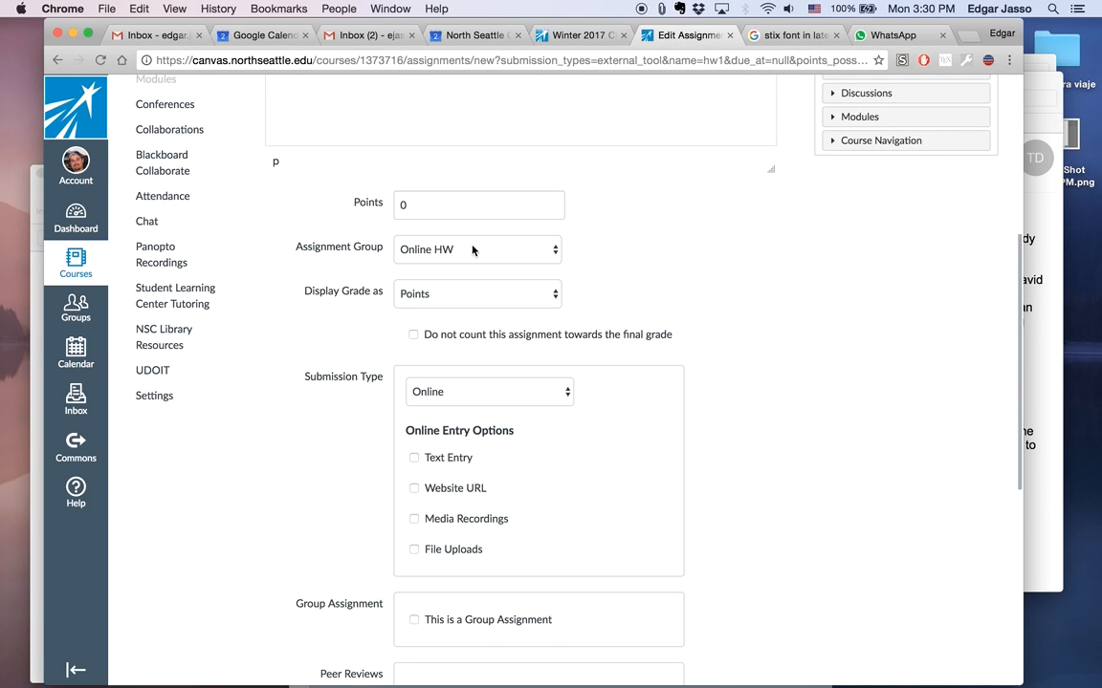
scroll(471, 249, "up", 8)
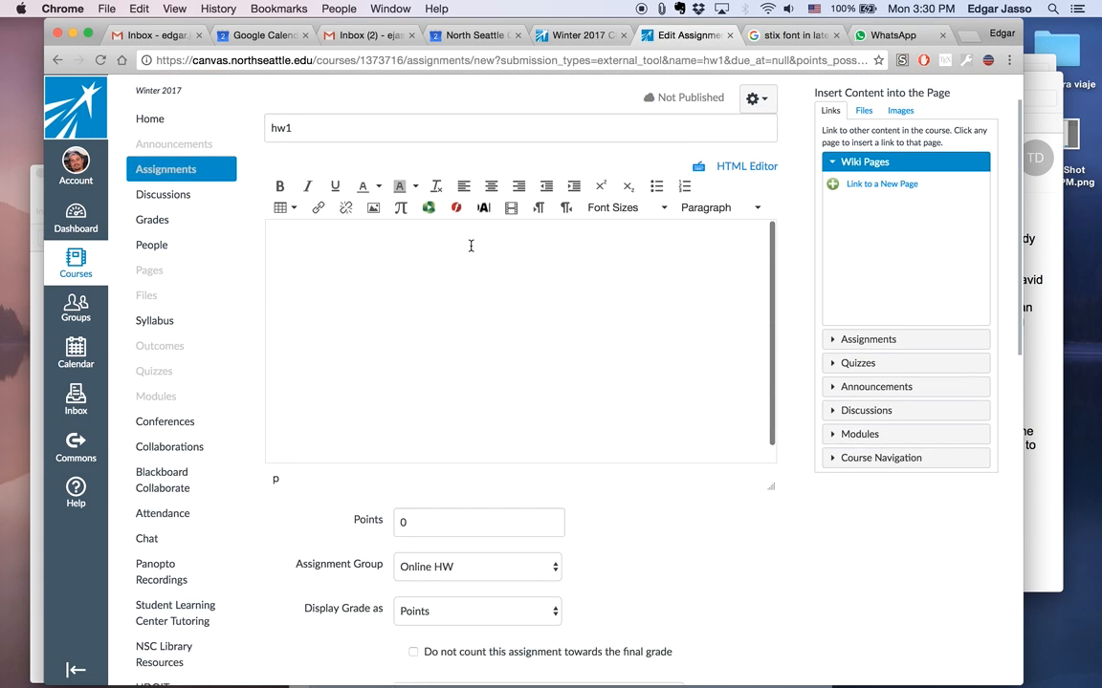
scroll(470, 247, "down", 9)
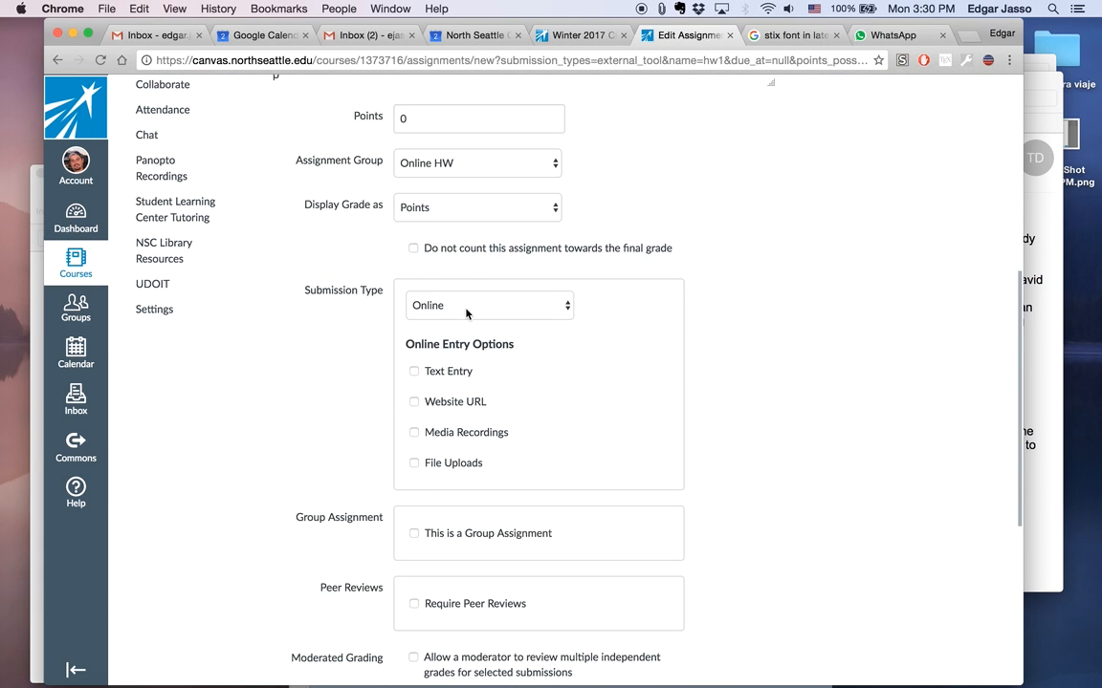
scroll(433, 289, "down", 8)
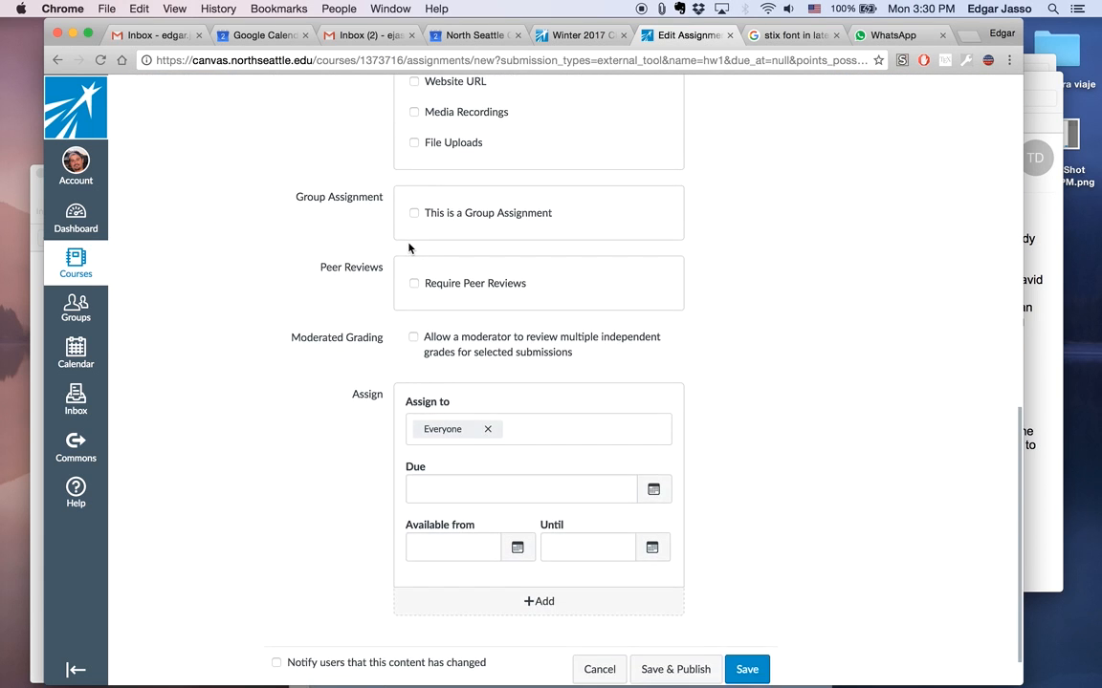
left_click(597, 631)
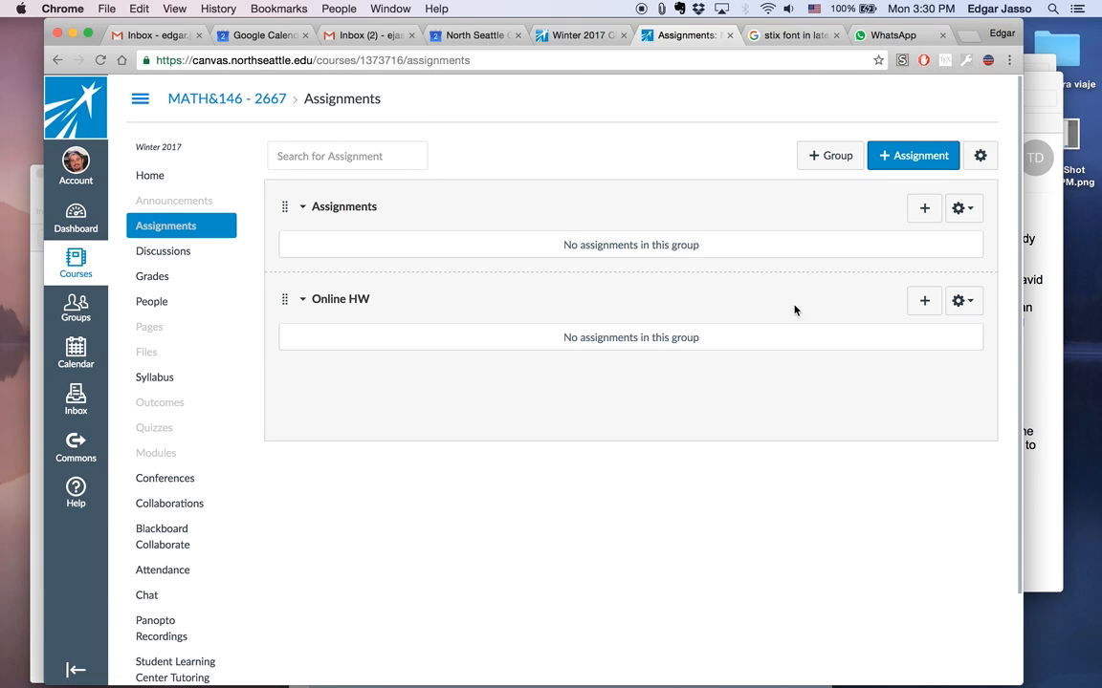
left_click(924, 304)
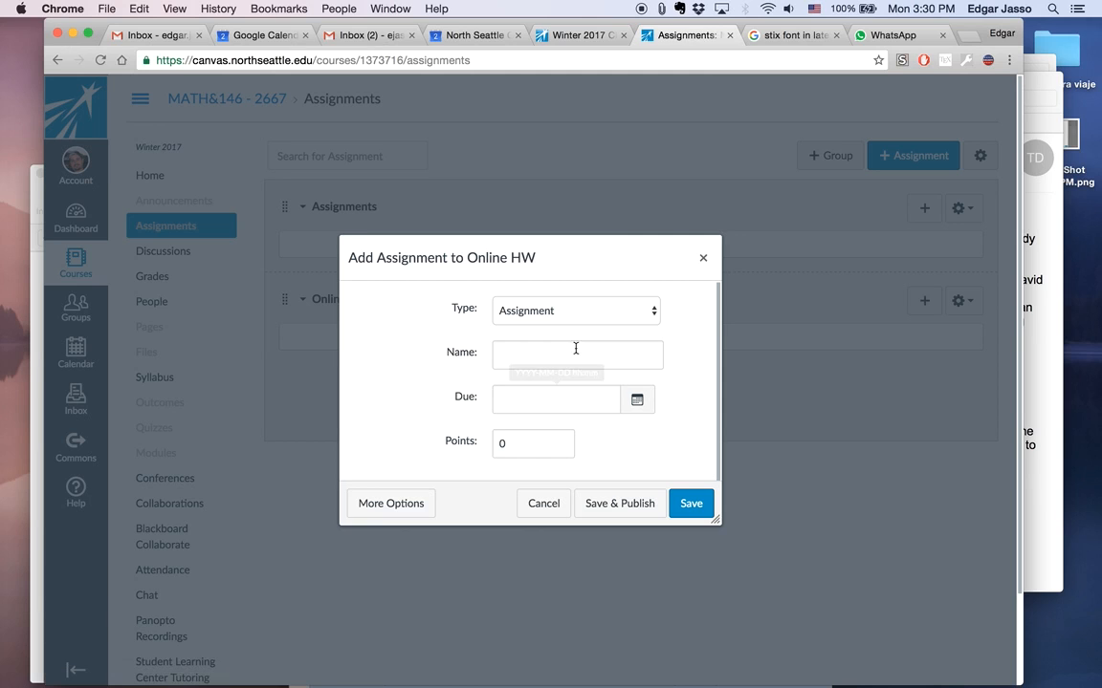
left_click(562, 310)
left_click(558, 355)
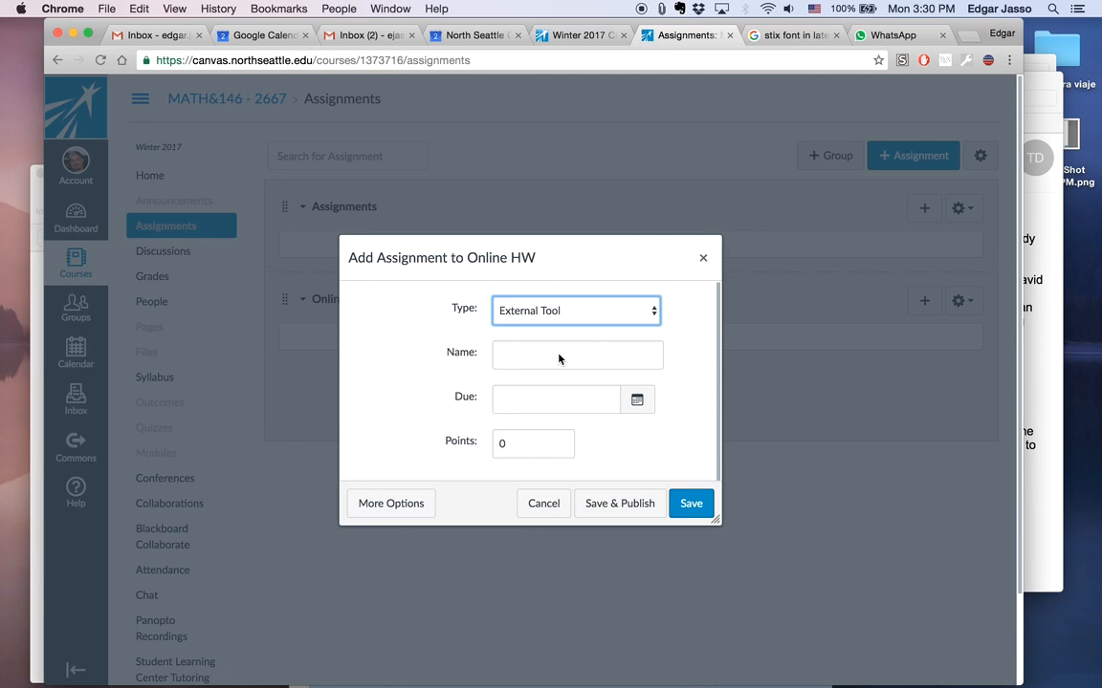
left_click(537, 353)
type("hw1")
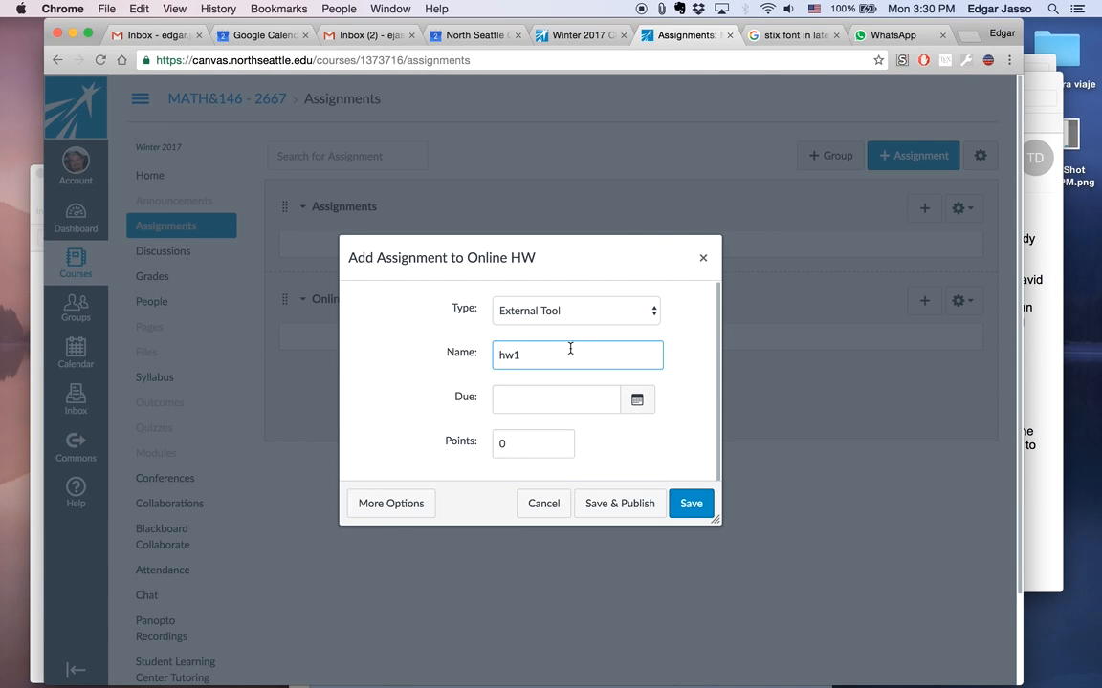
key("Tab")
left_click(387, 505)
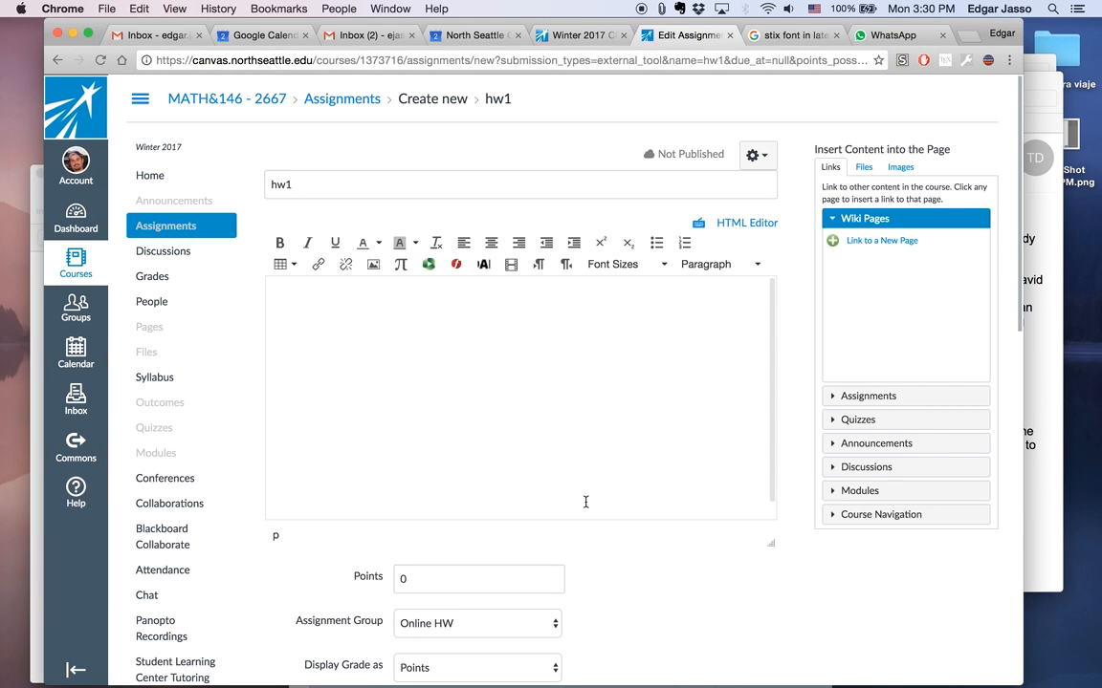
scroll(585, 506, "down", 10)
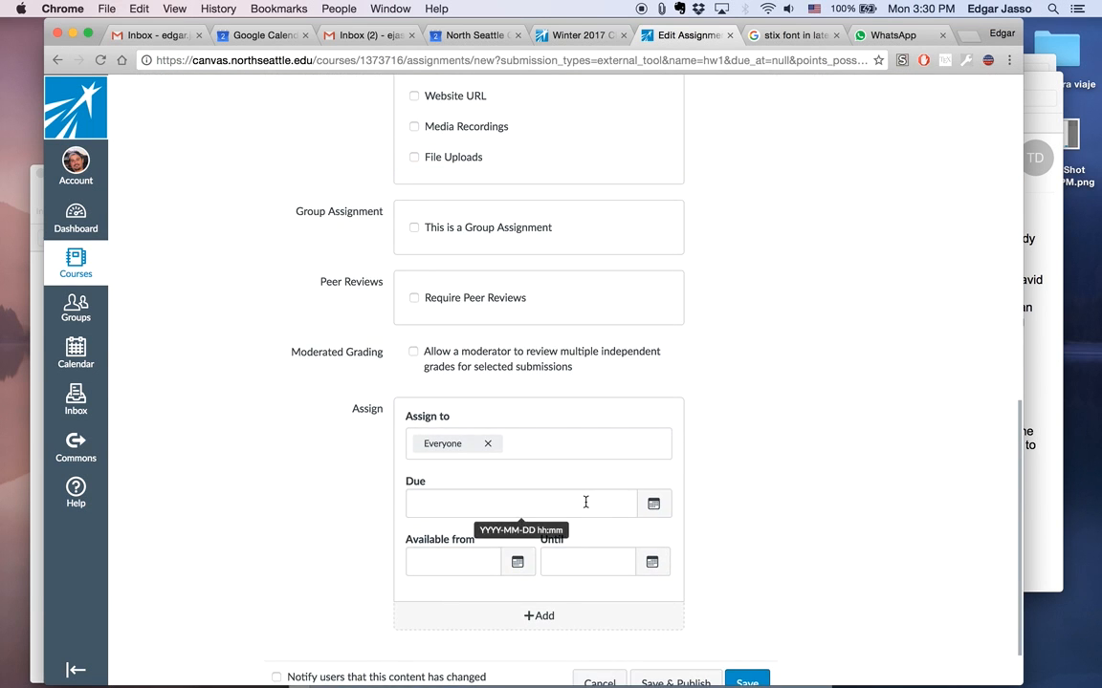
scroll(585, 506, "up", 3)
scroll(585, 507, "up", 5)
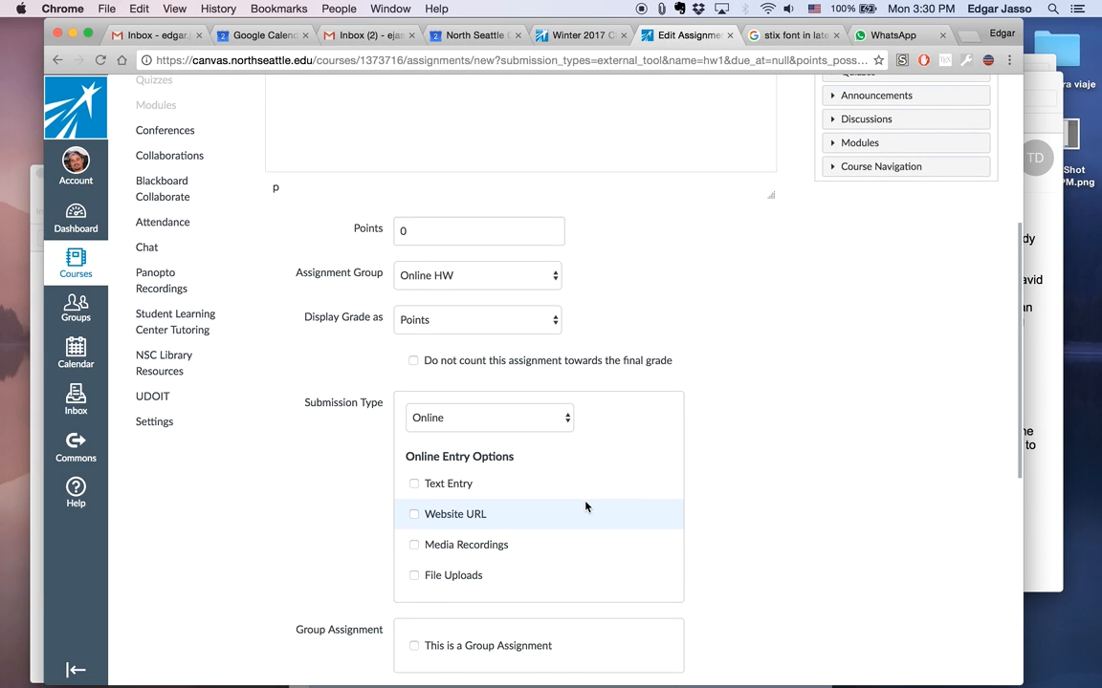
scroll(585, 507, "down", 6)
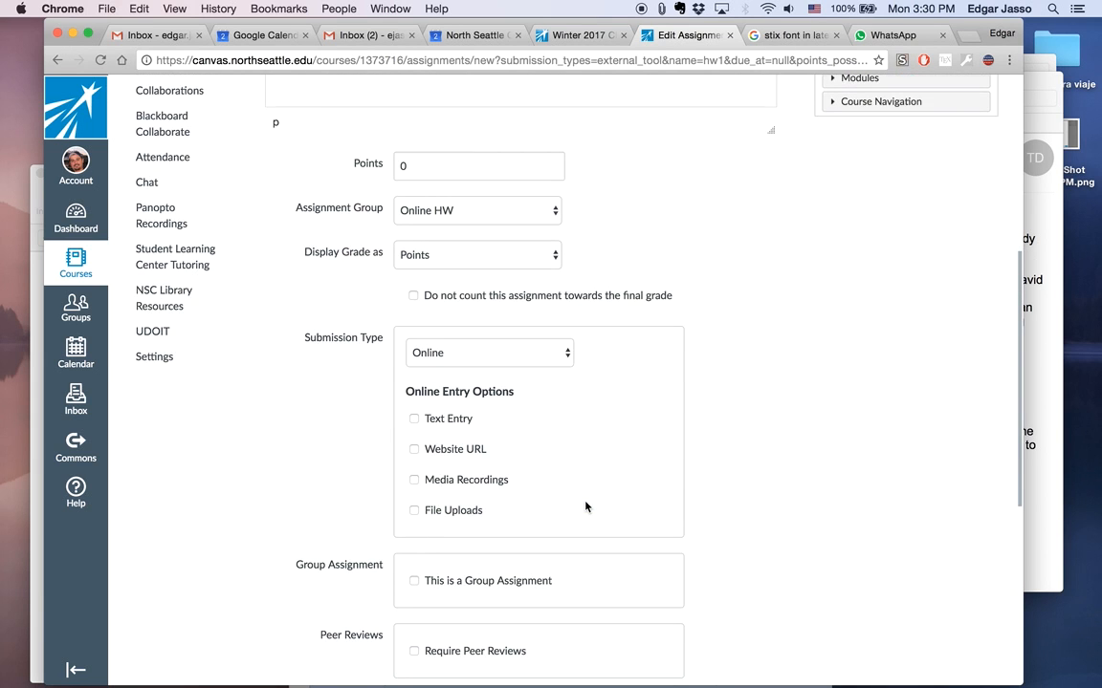
scroll(585, 507, "down", 2)
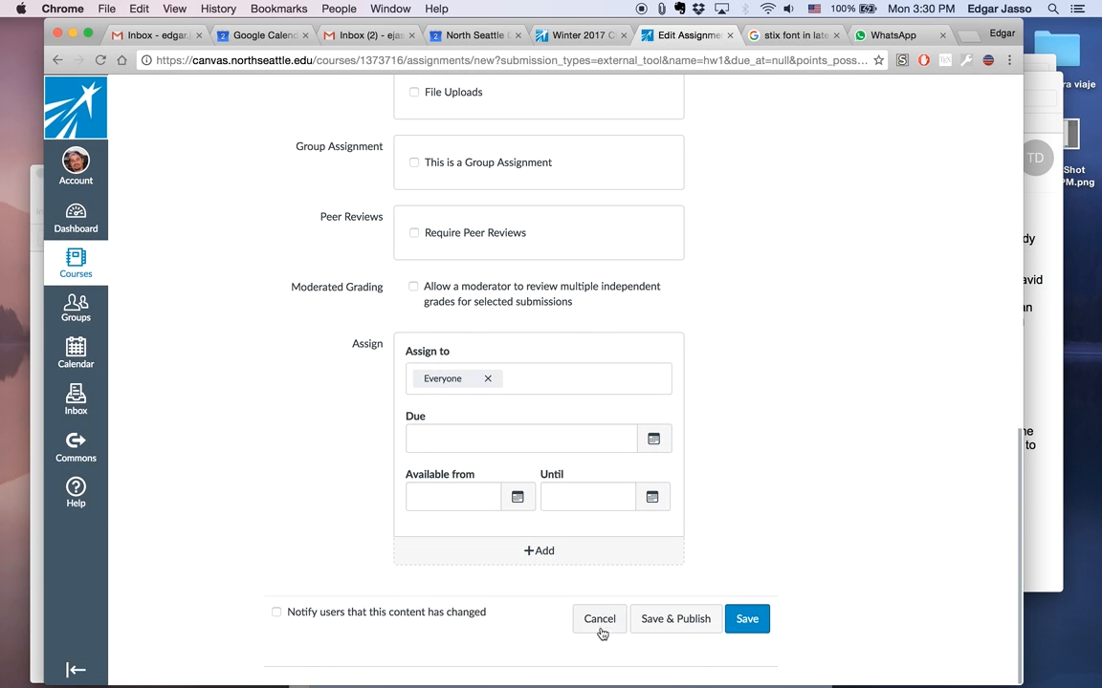
left_click(596, 623)
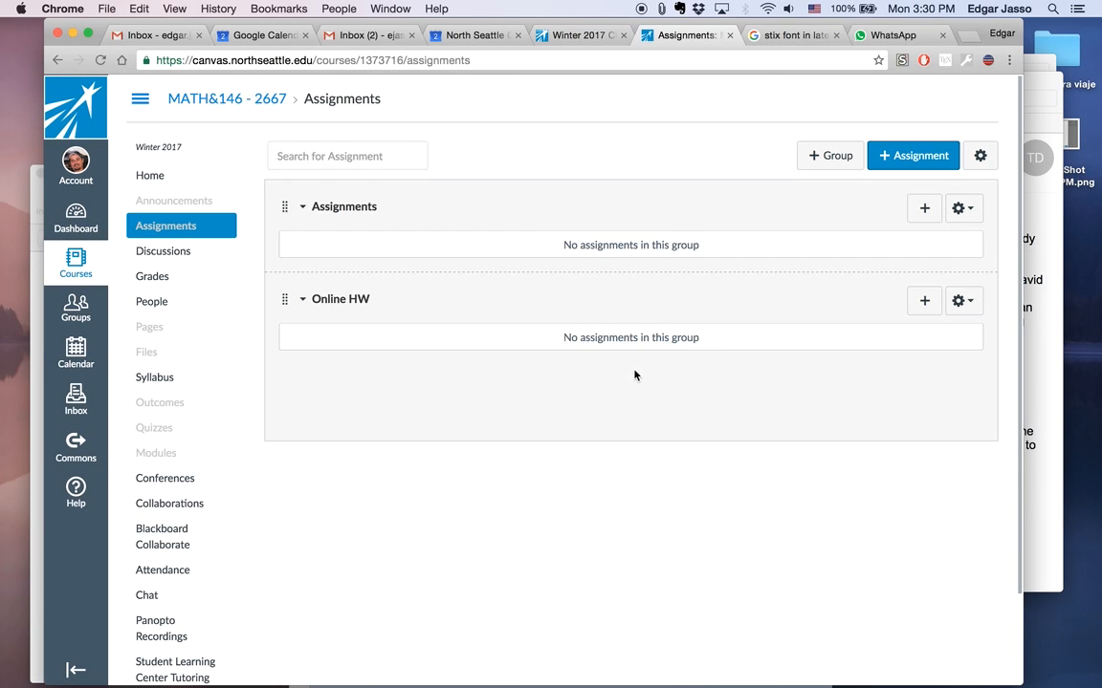
Start a new assignment of type External Tool in the Online HW group and open its full options
left_click(924, 301)
left_click(524, 311)
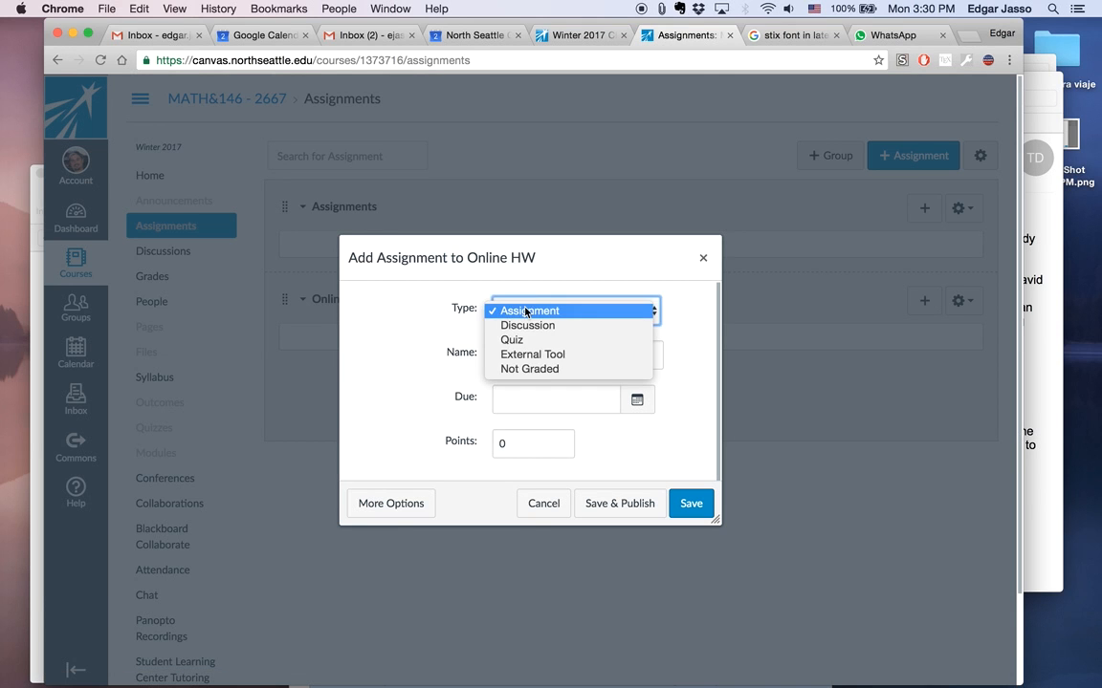
left_click(527, 355)
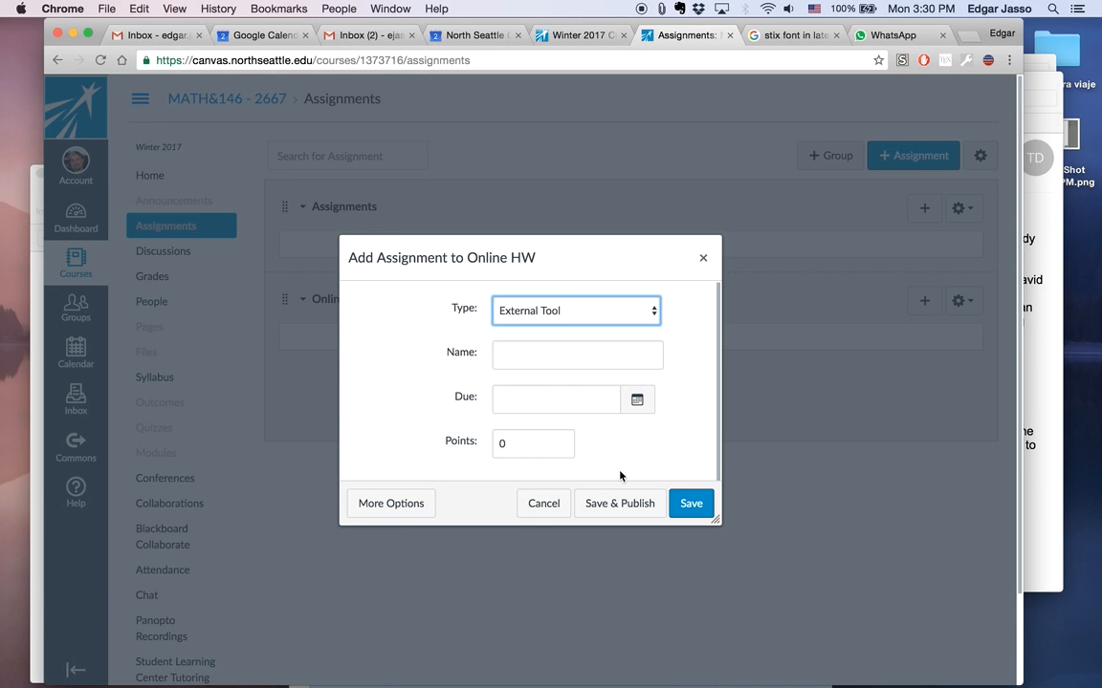
left_click(393, 506)
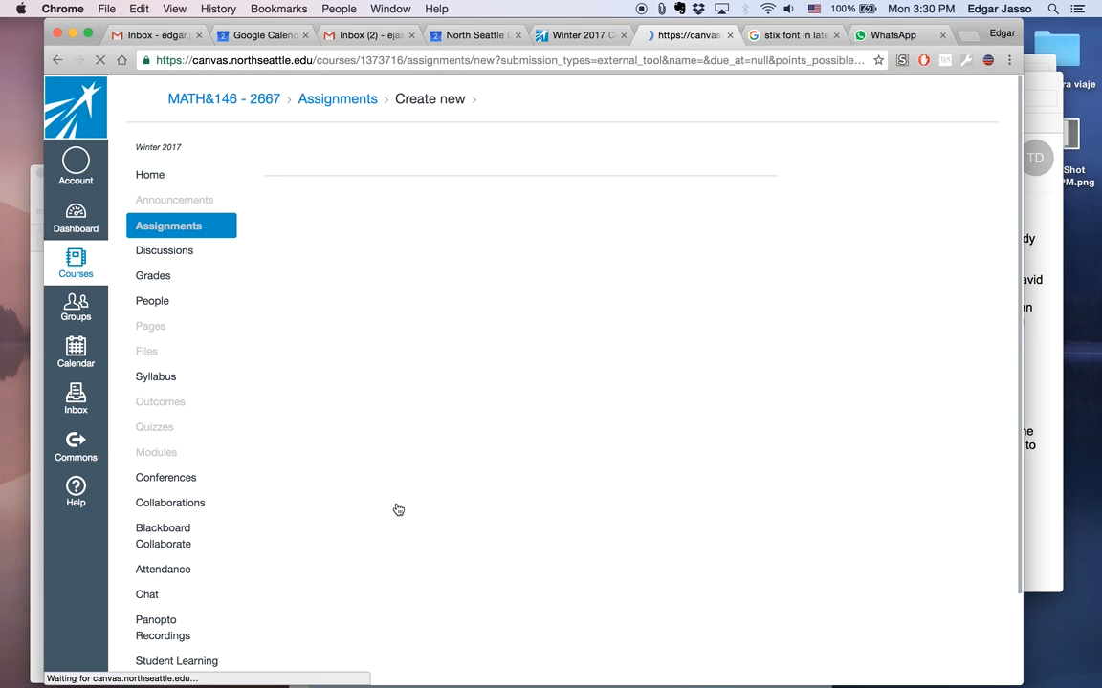
Set the new assignment's submission type to External Tool
scroll(577, 603, "down", 4)
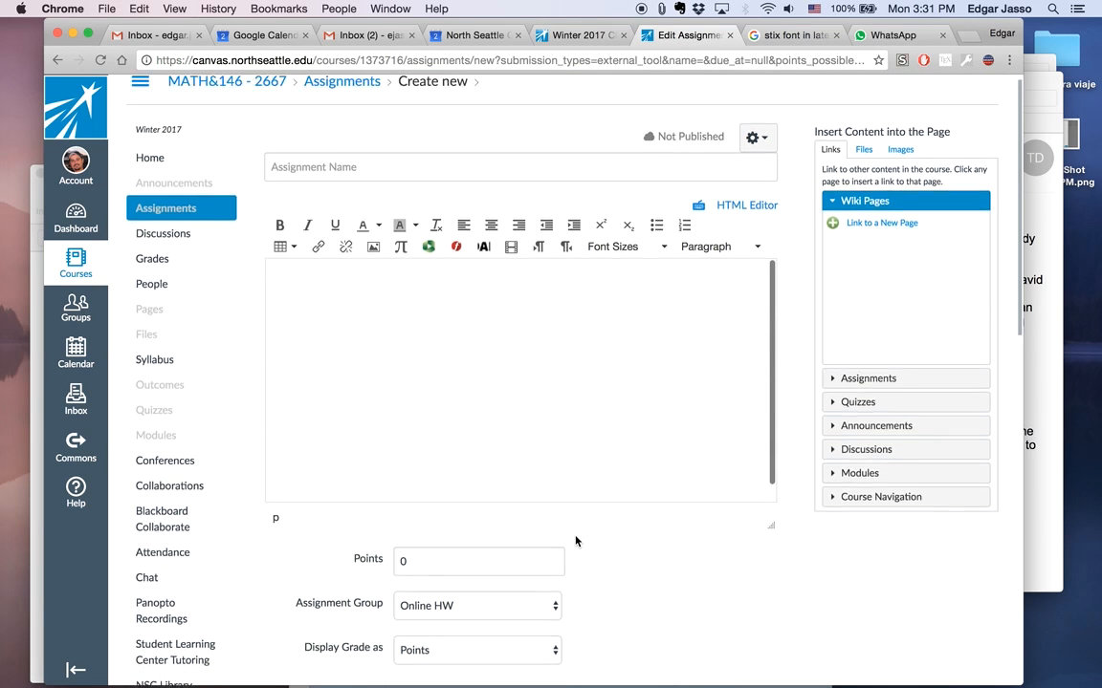
scroll(575, 541, "down", 3)
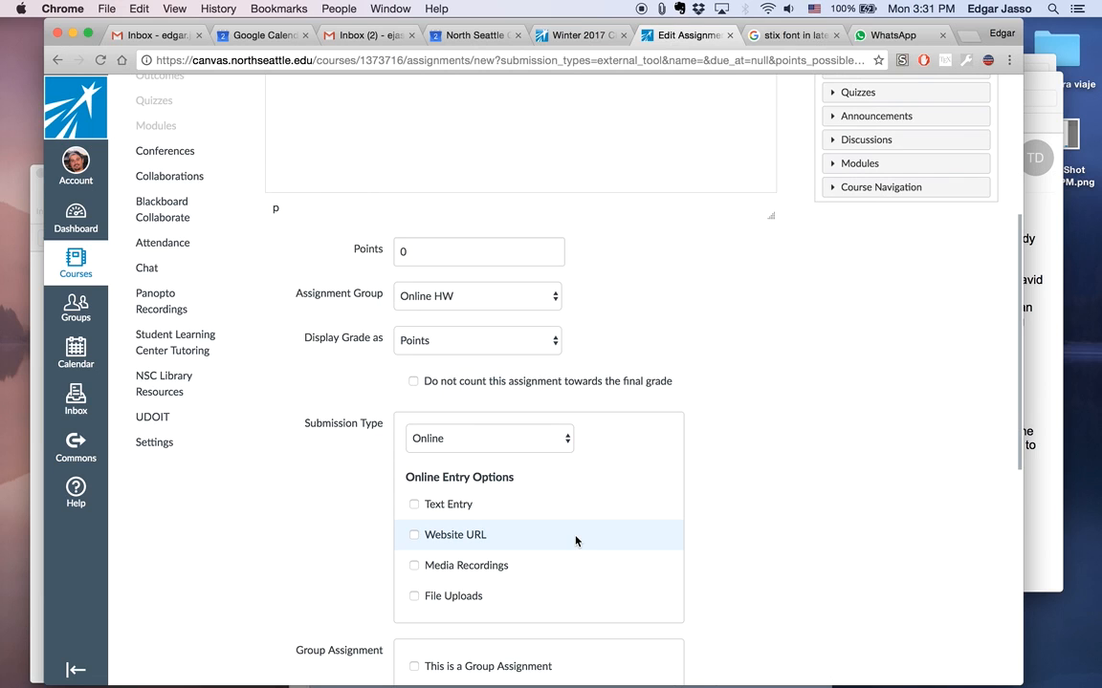
scroll(576, 541, "down", 1)
scroll(576, 541, "down", 6)
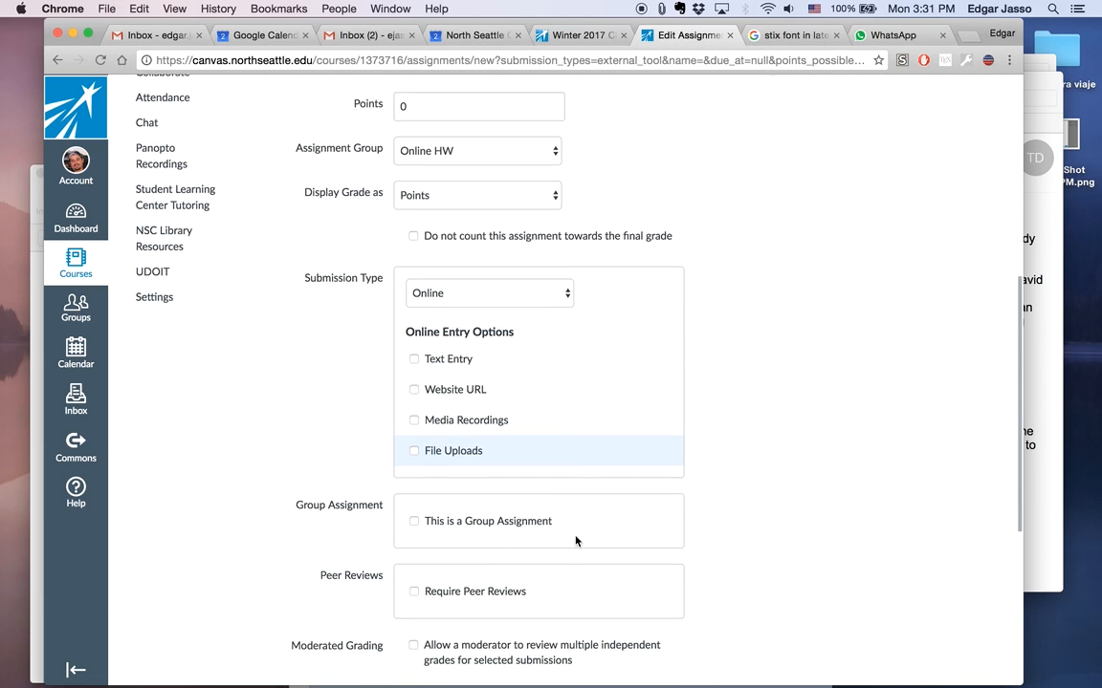
scroll(575, 541, "down", 4)
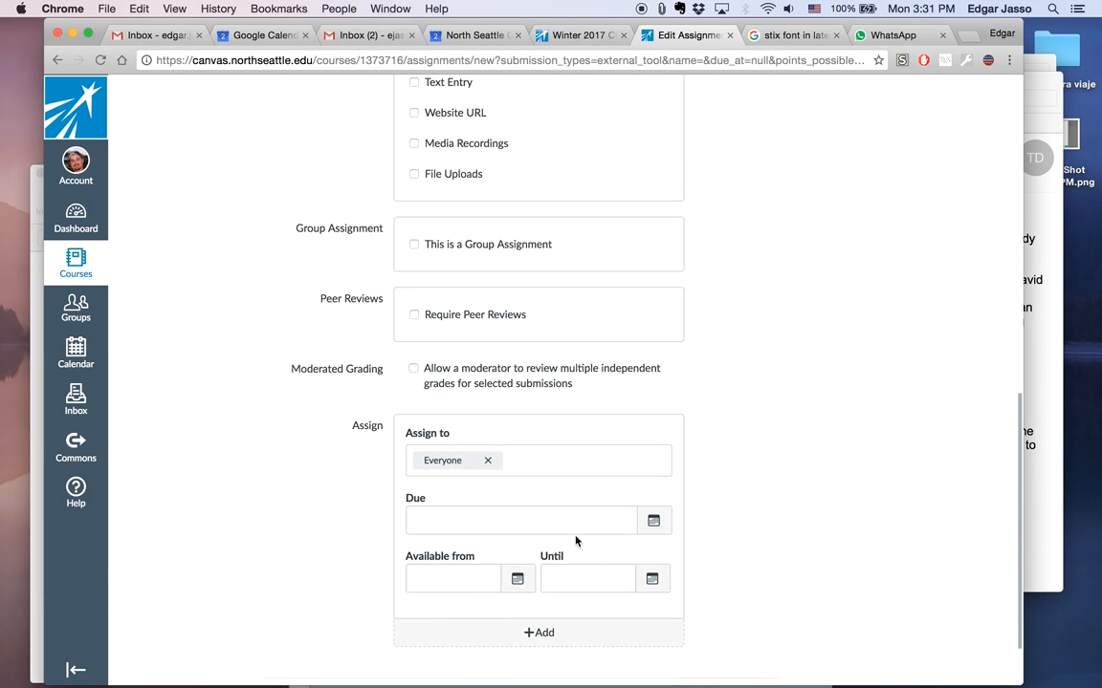
scroll(575, 541, "up", 5)
scroll(576, 541, "up", 2)
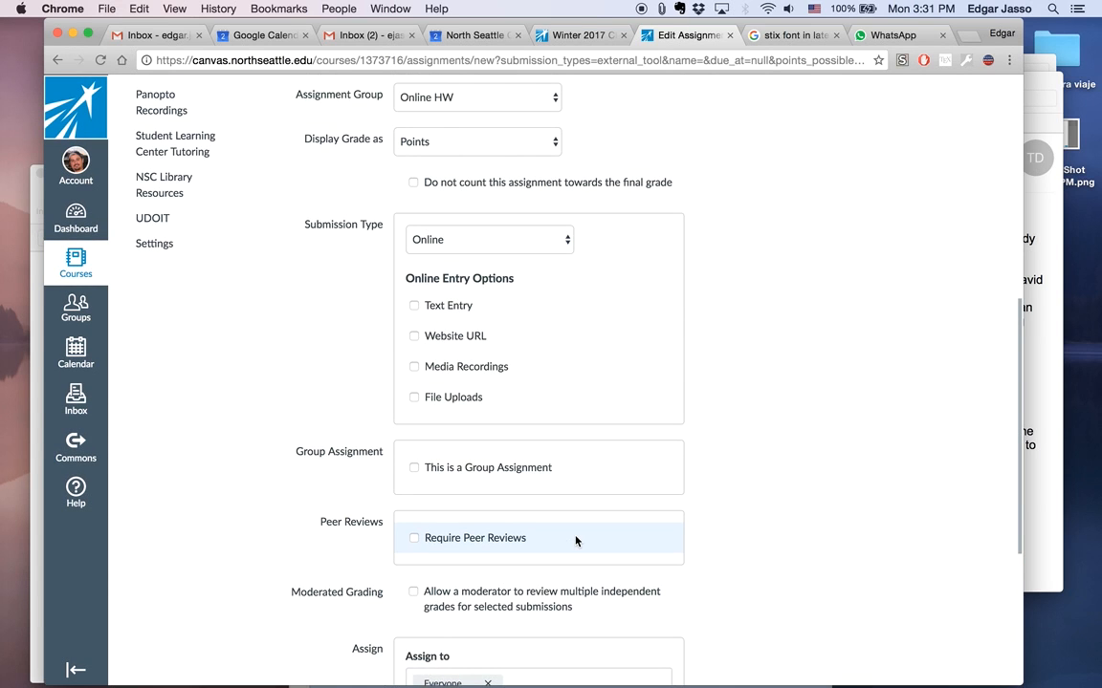
scroll(576, 541, "up", 10)
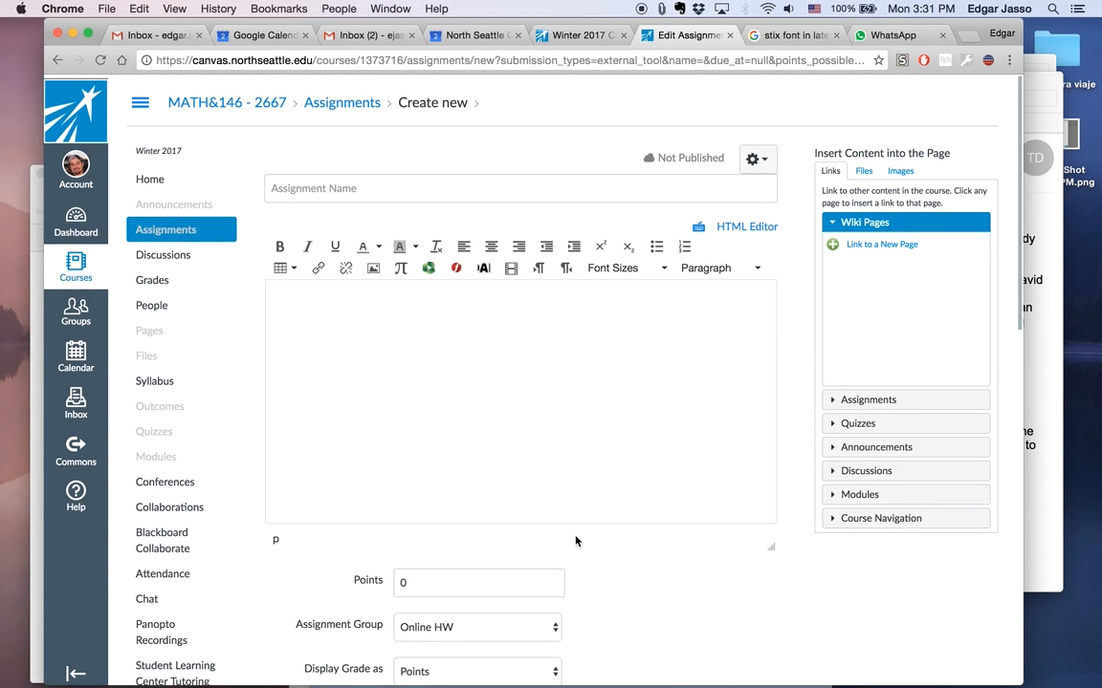
scroll(575, 541, "down", 4)
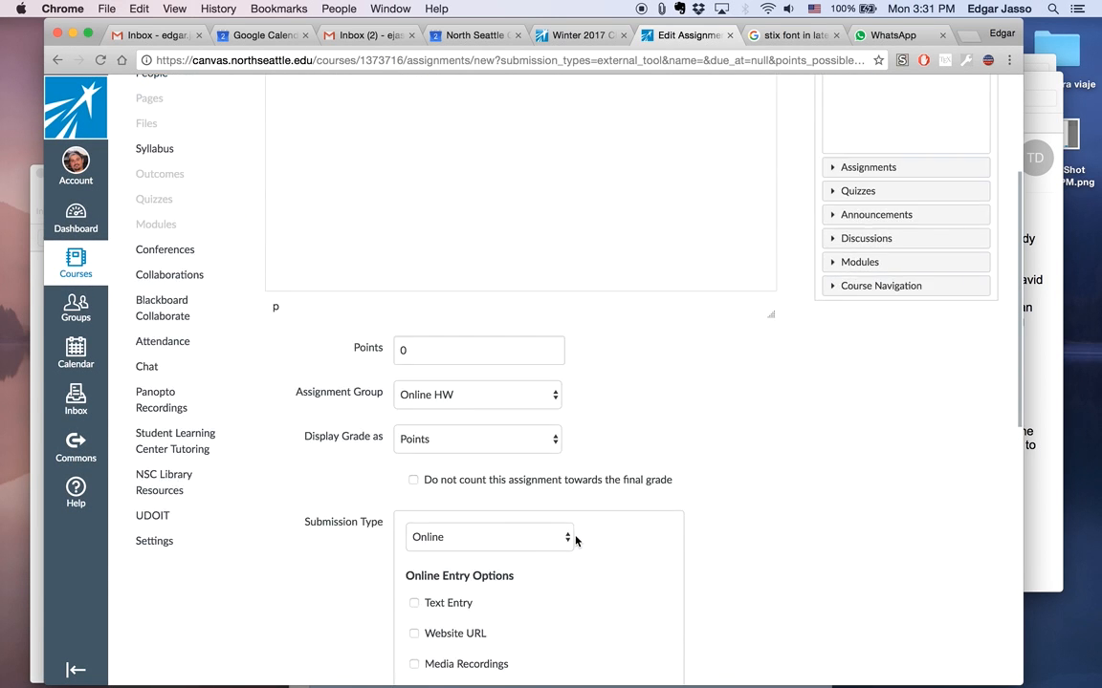
left_click(452, 440)
left_click(450, 446)
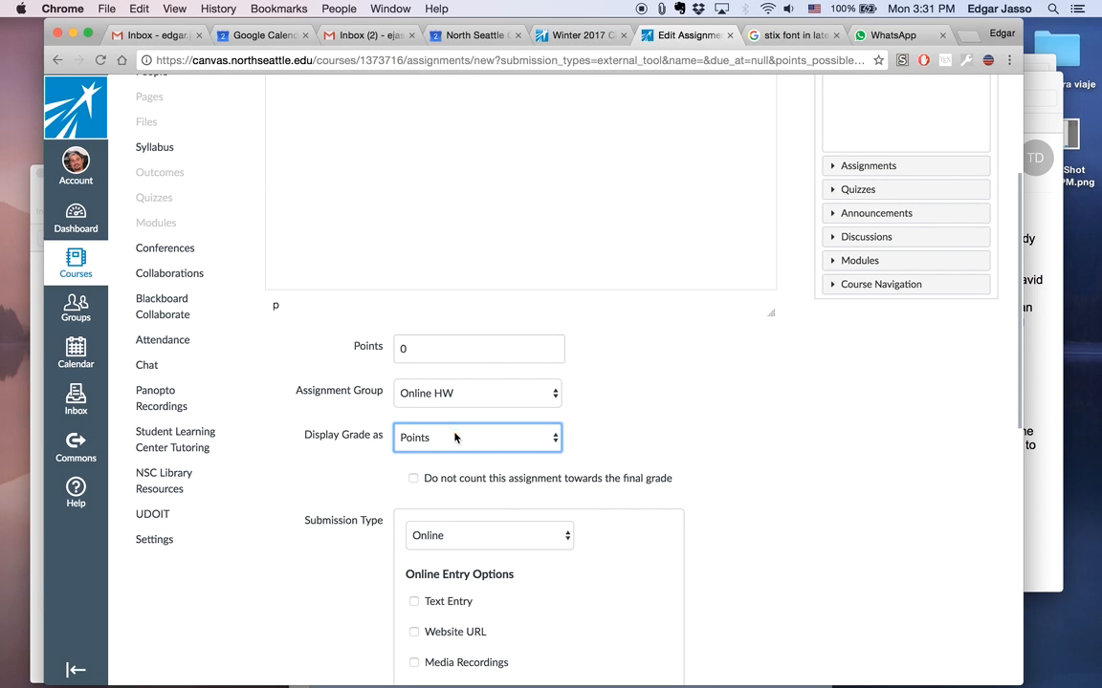
scroll(454, 442, "down", 4)
left_click(435, 383)
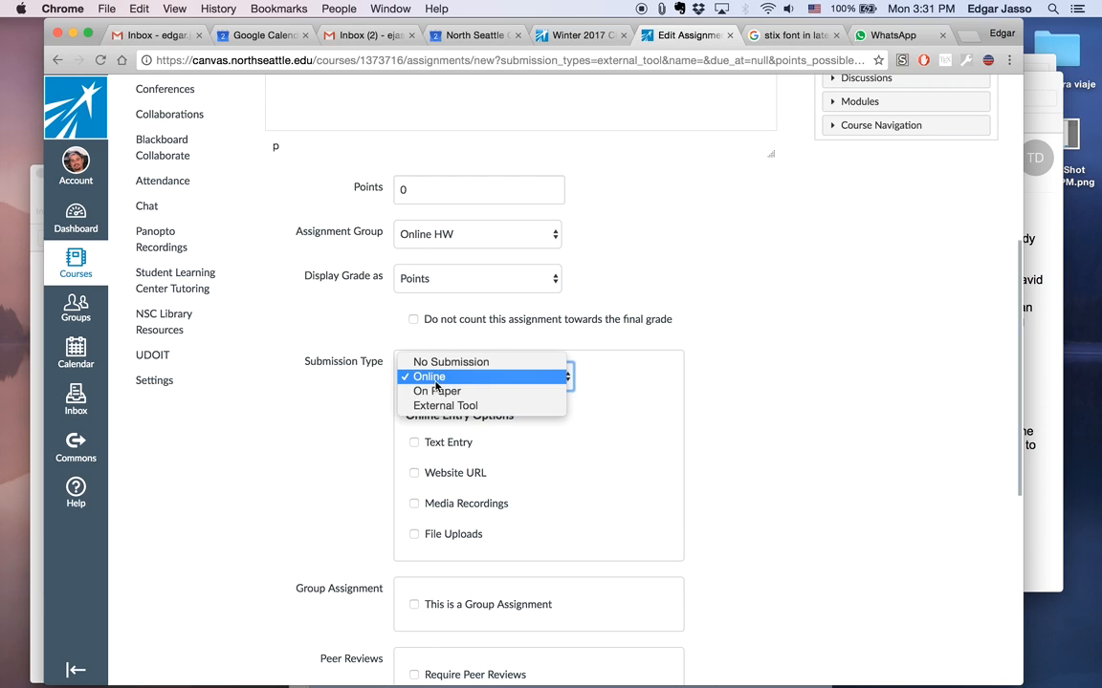
left_click(435, 406)
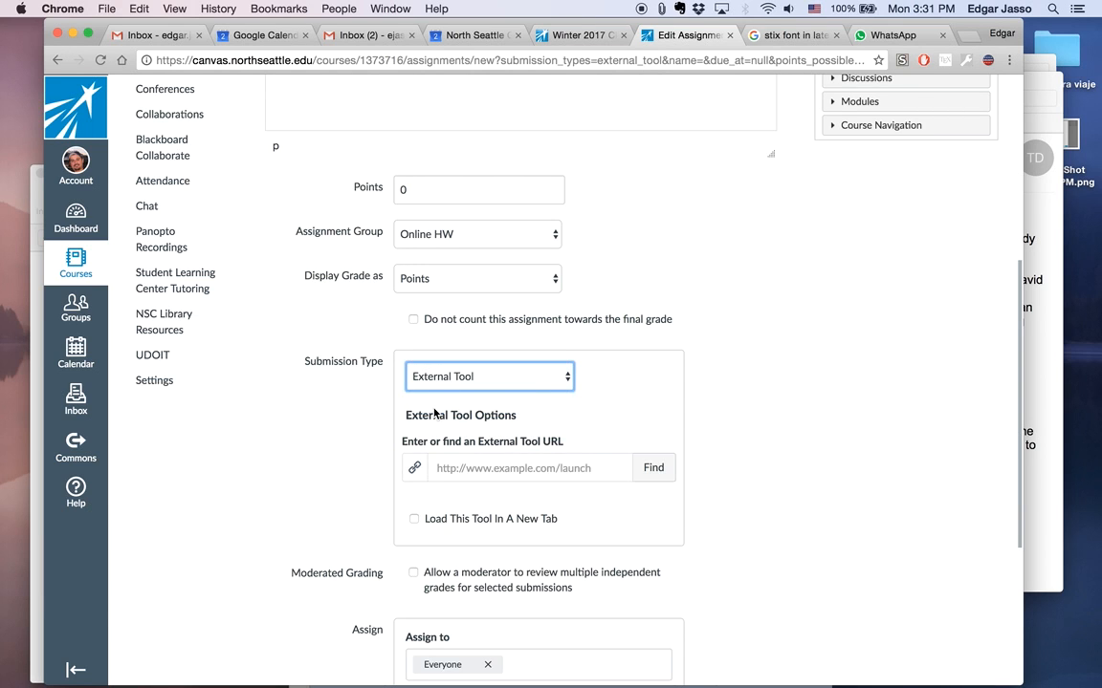
Try to link the assignment to MyOpenMath from the list of external tools, and dismiss the tool selection
scroll(590, 445, "down", 2)
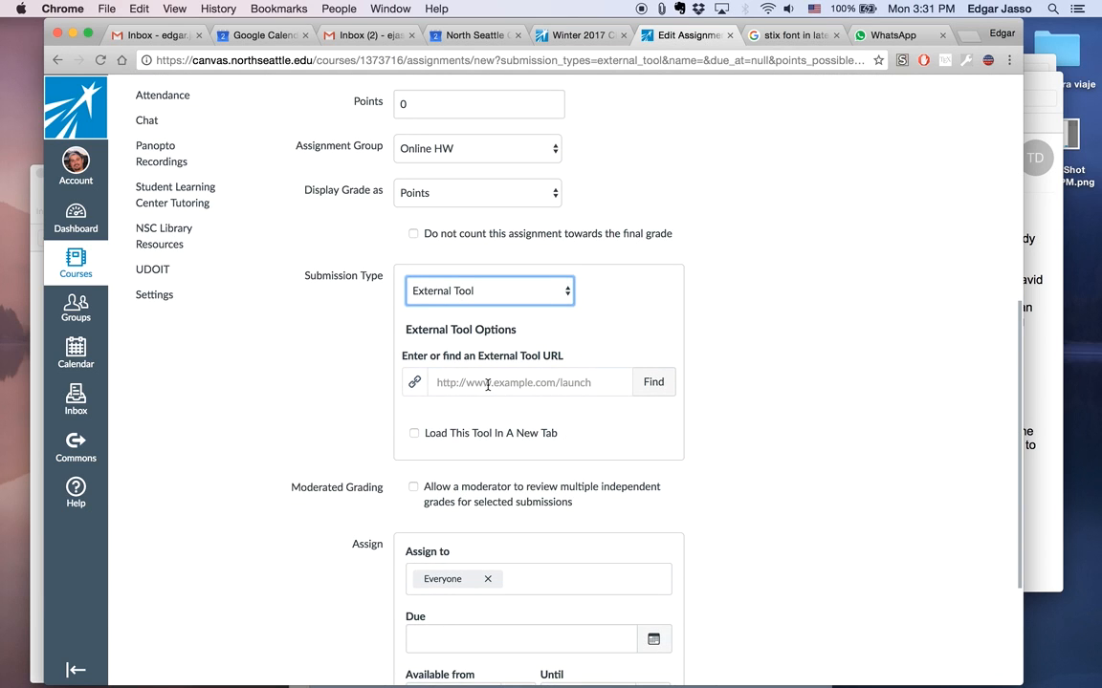
left_click(487, 385)
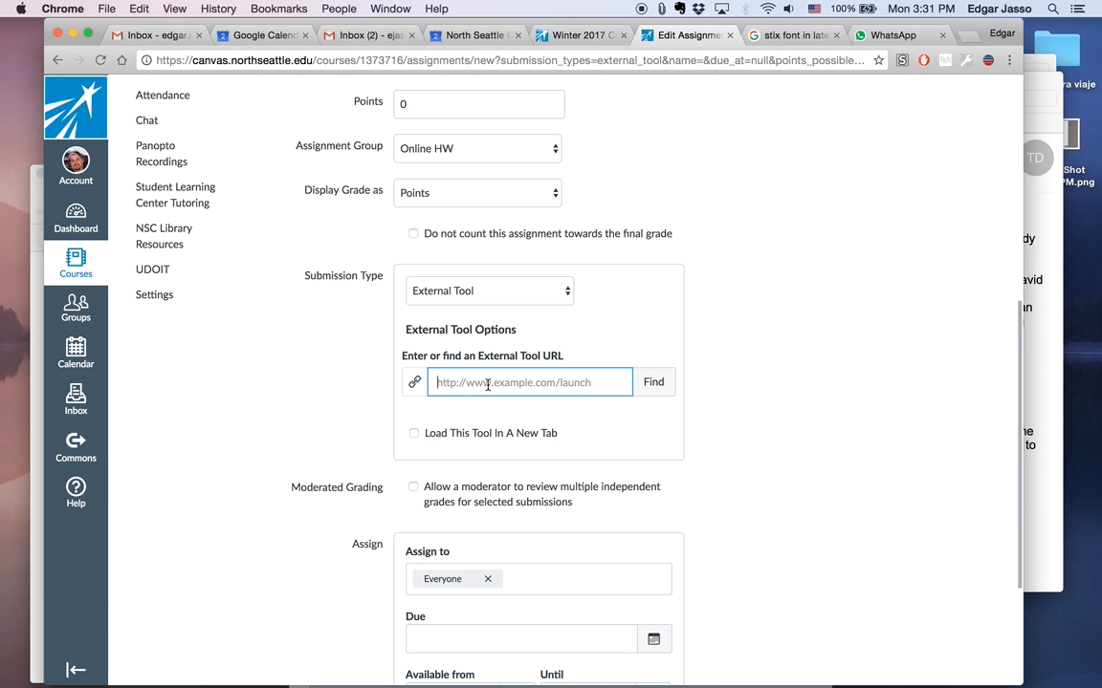
left_click(653, 381)
scroll(550, 412, "down", 5)
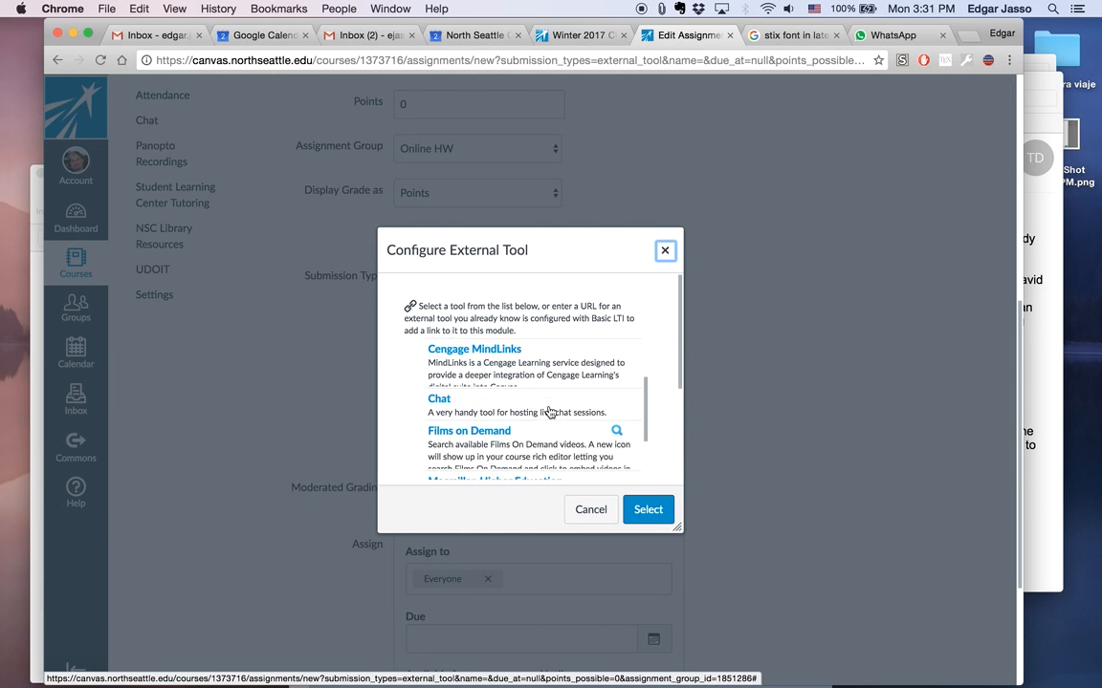
scroll(550, 412, "down", 1)
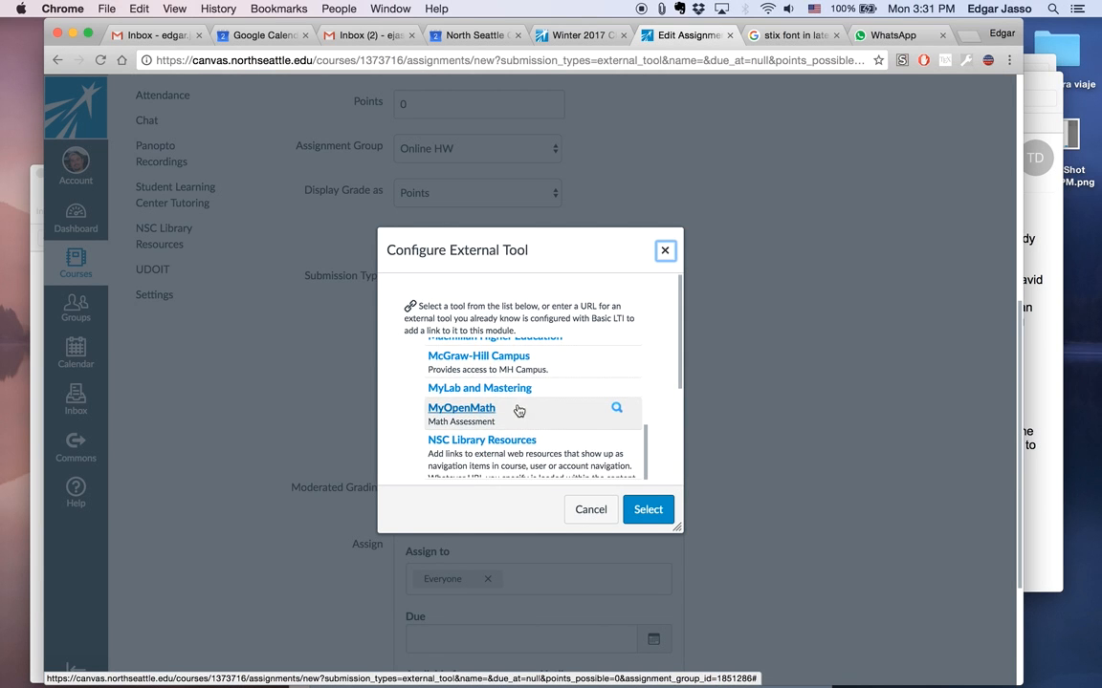
left_click(517, 409)
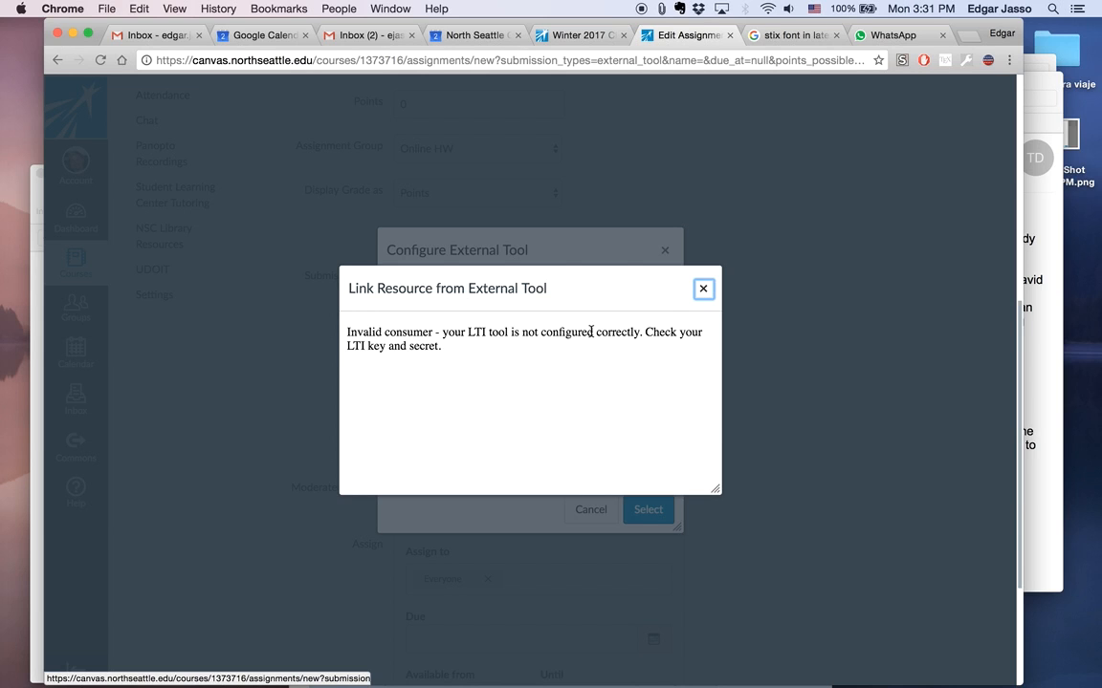
left_click(703, 287)
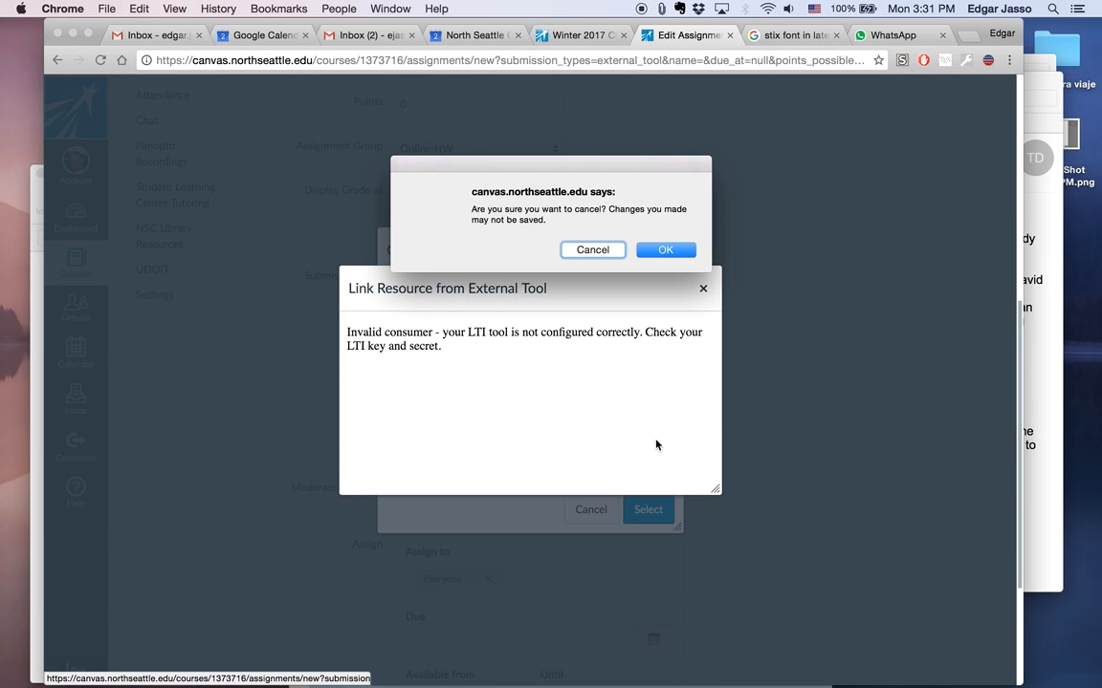
left_click(646, 250)
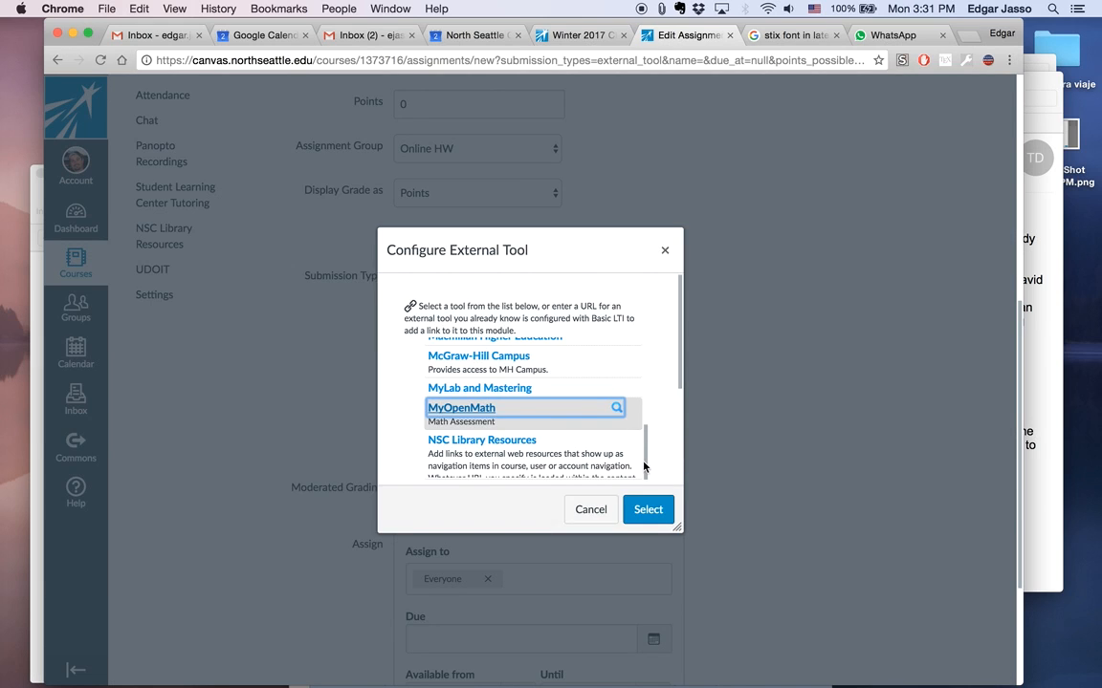
left_click(590, 509)
Open the MyOpenMath app for editing from the course settings' external app configurations
scroll(211, 287, "up", 2)
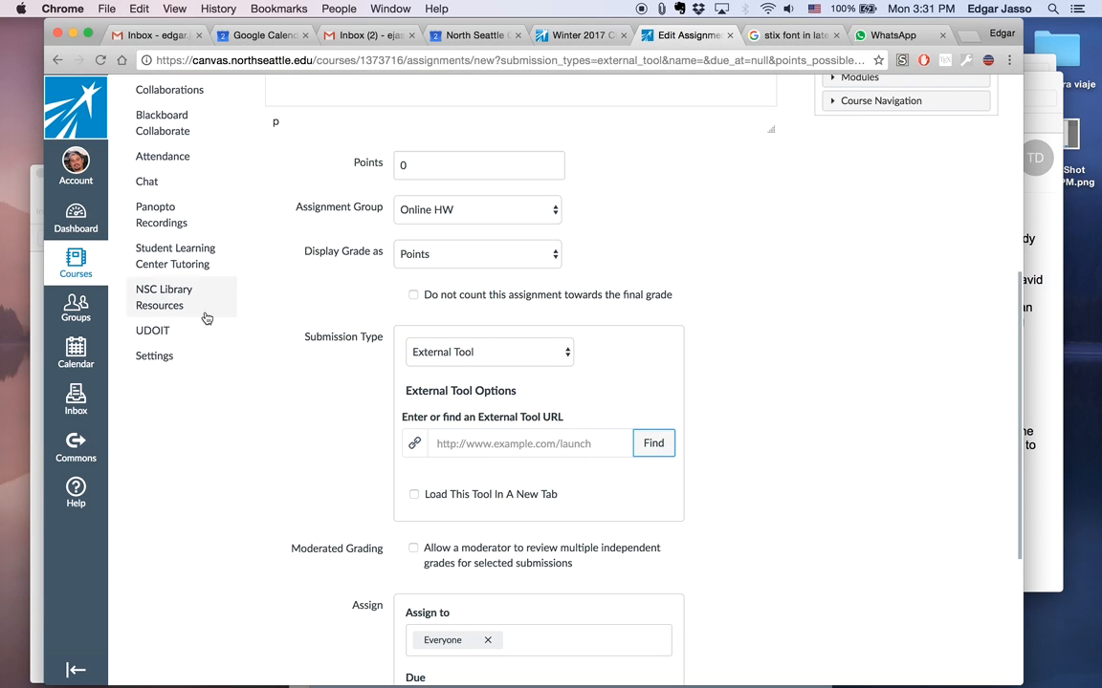
left_click(158, 355)
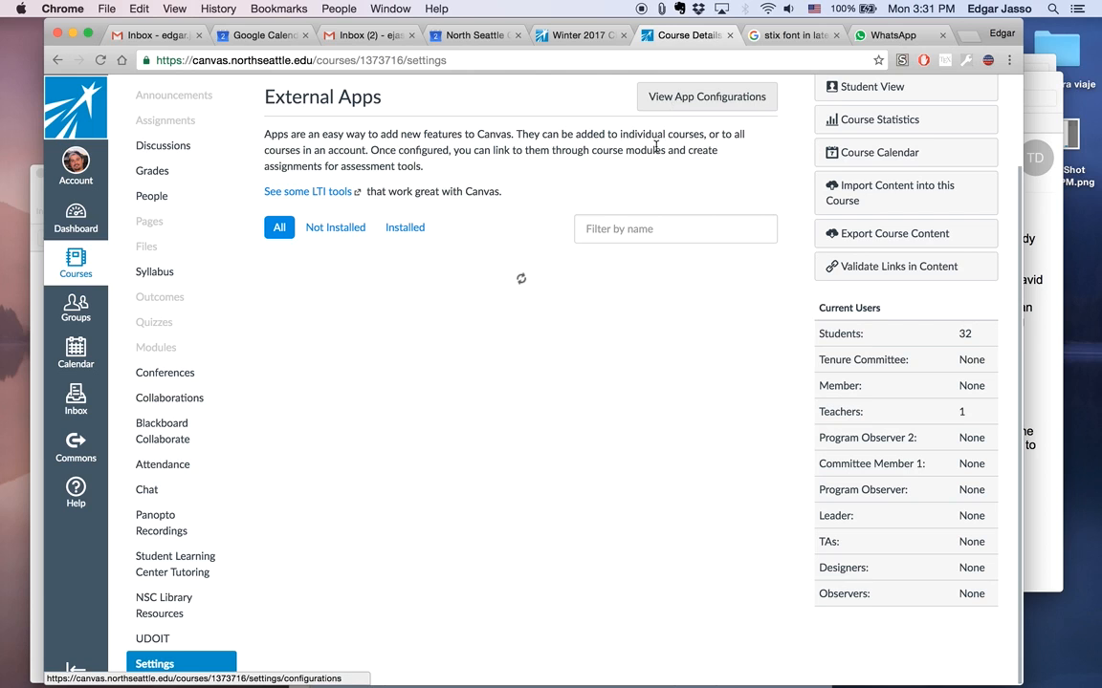
left_click(669, 99)
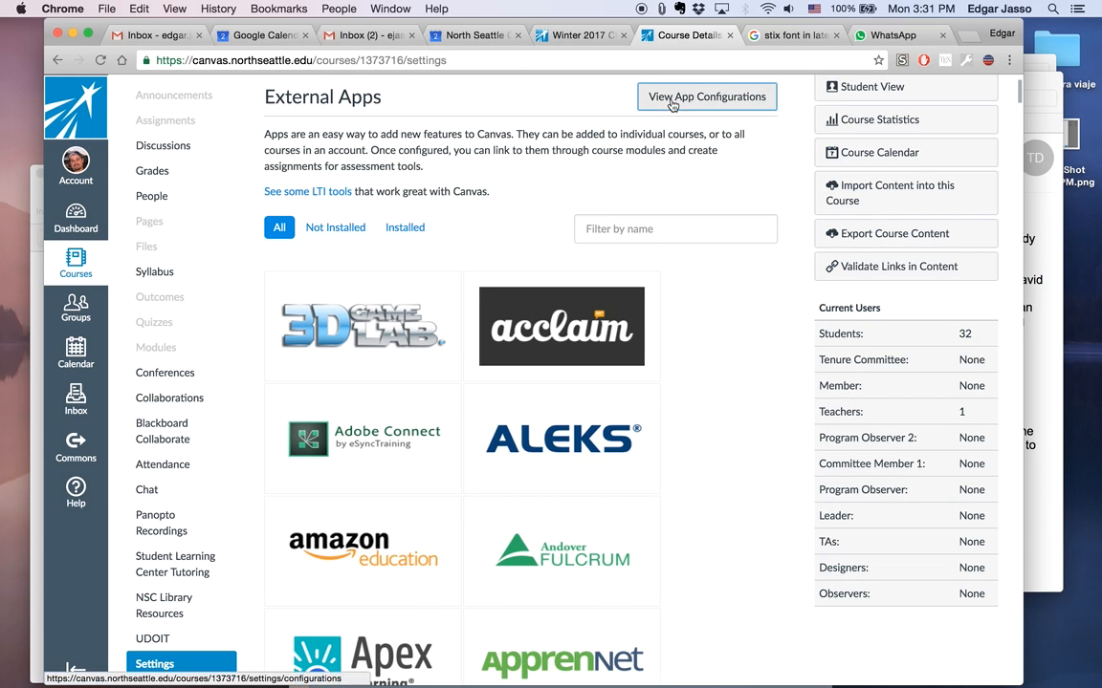
scroll(574, 516, "down", 3)
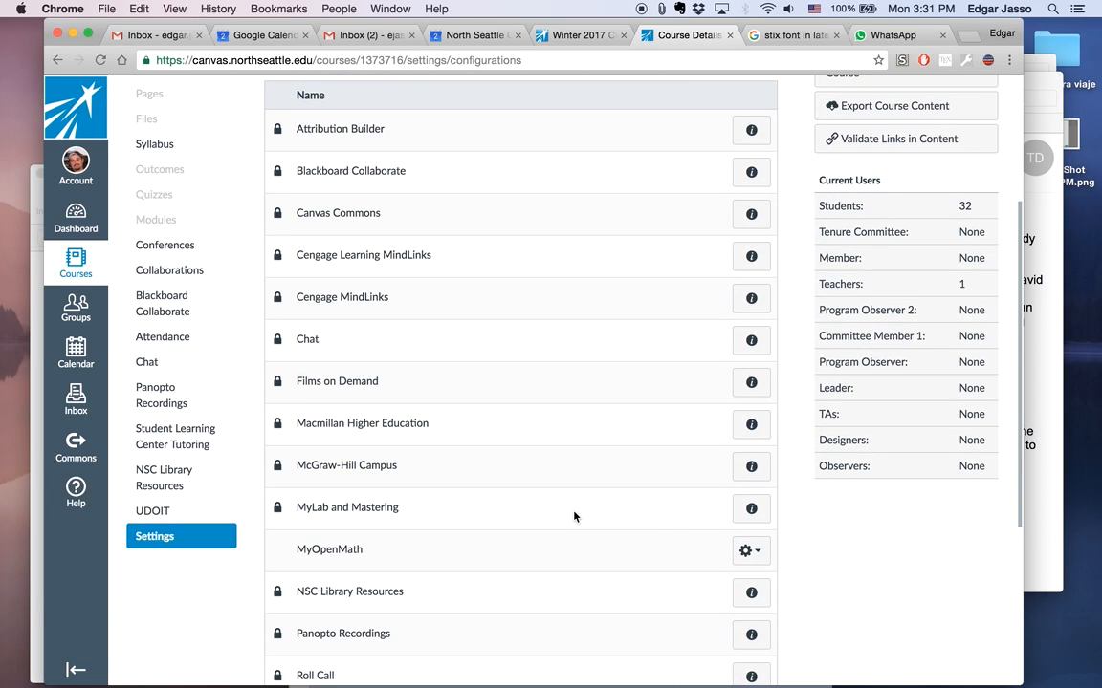
left_click(745, 551)
left_click(719, 594)
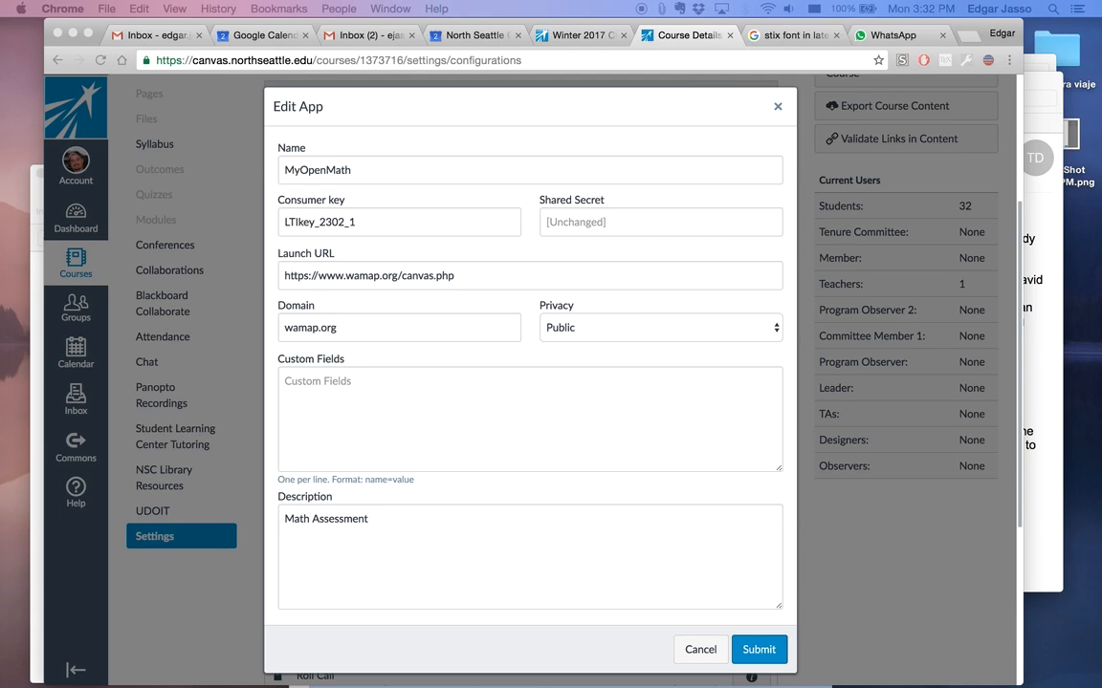
double_click(388, 274)
triple_click(387, 274)
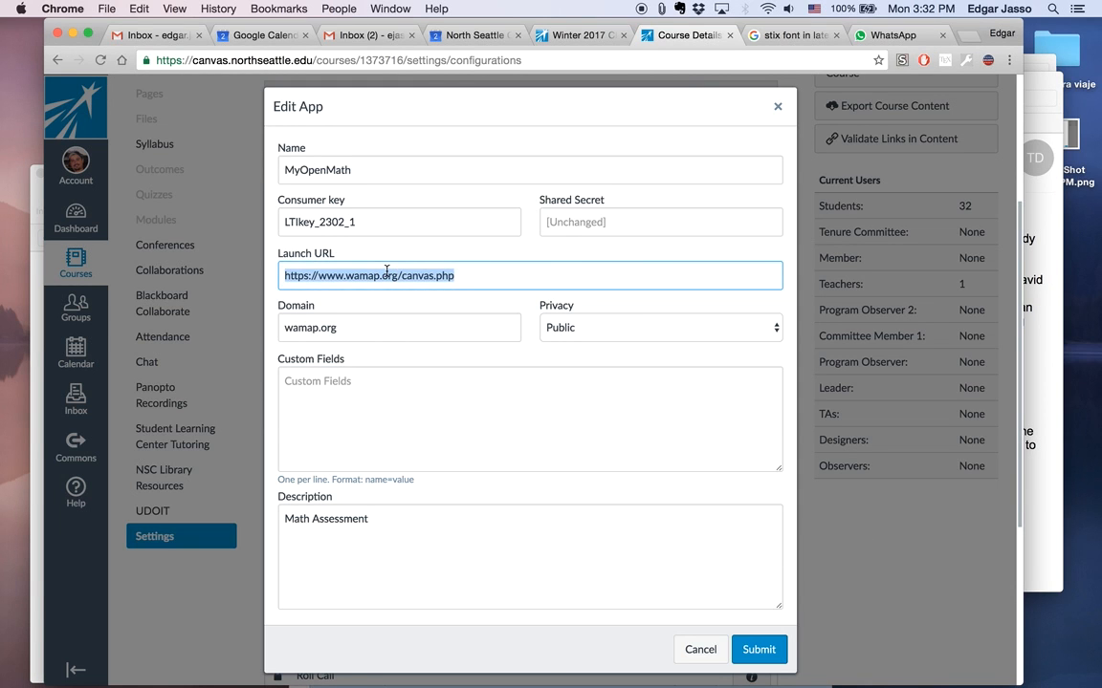
type("https://www.wamap.org/bltilaunch.php")
Paste the copied shared secret into the MyOpenMath app's configuration and submit the changes
left_click(574, 226)
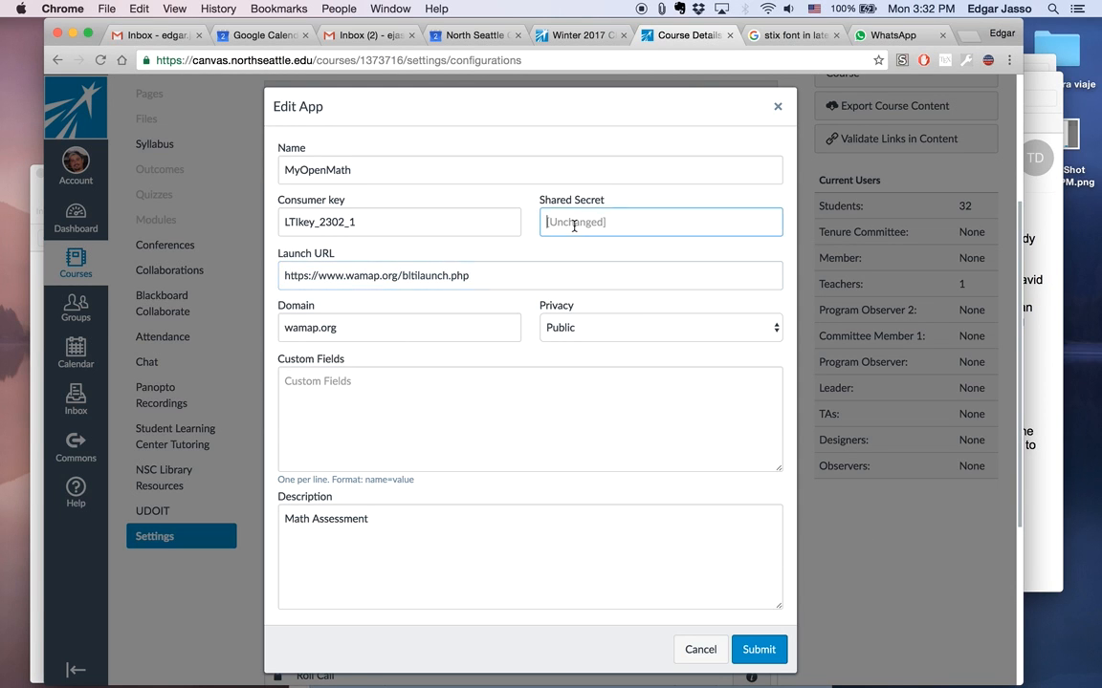
left_click(660, 7)
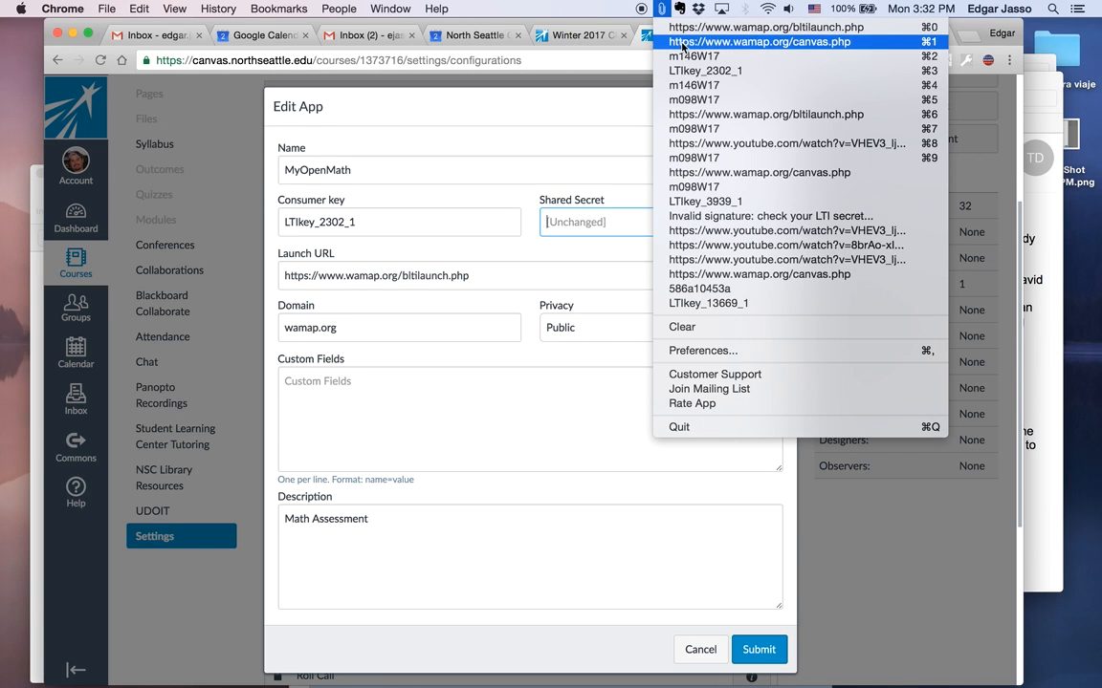
left_click(683, 55)
key("super+v")
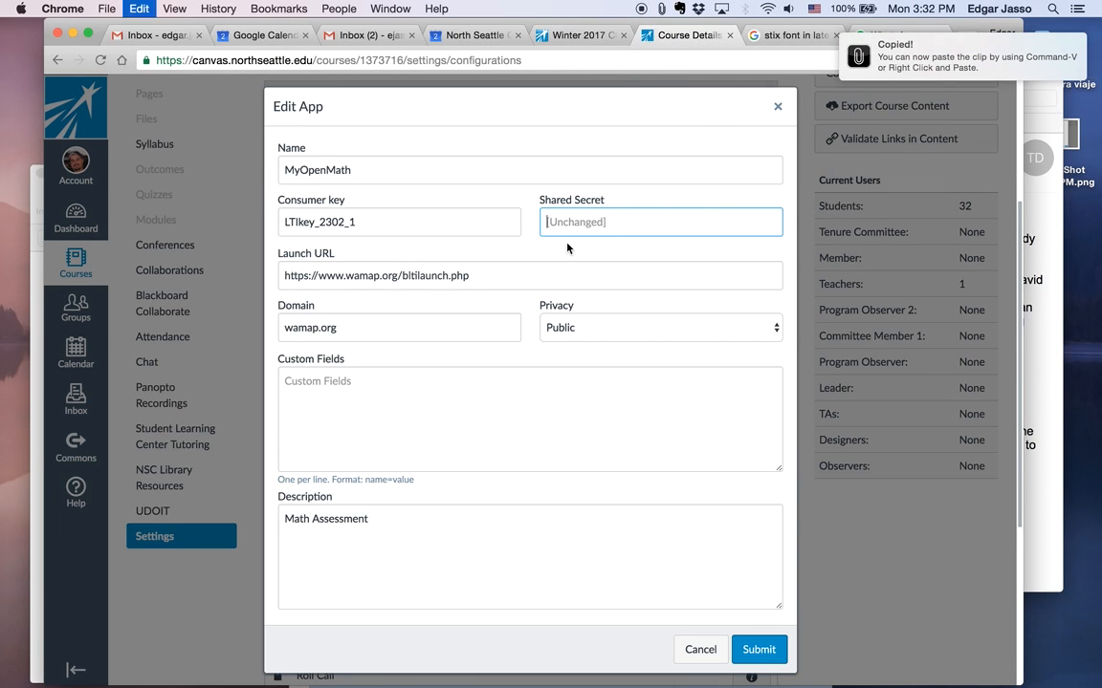
left_click(520, 434)
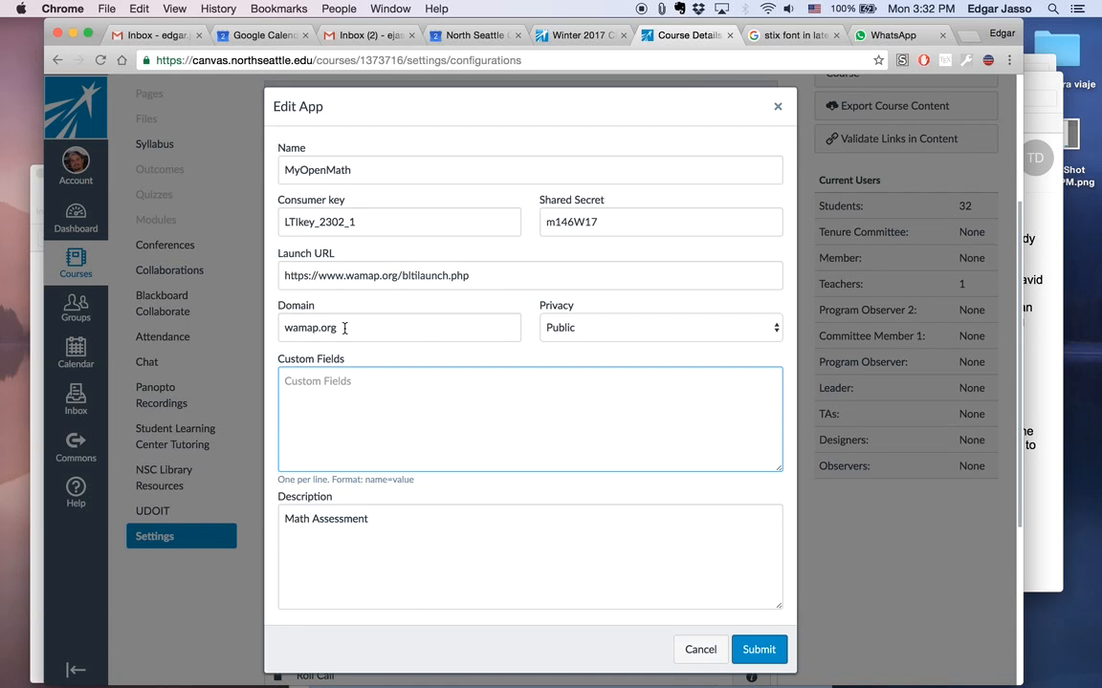
left_click(764, 651)
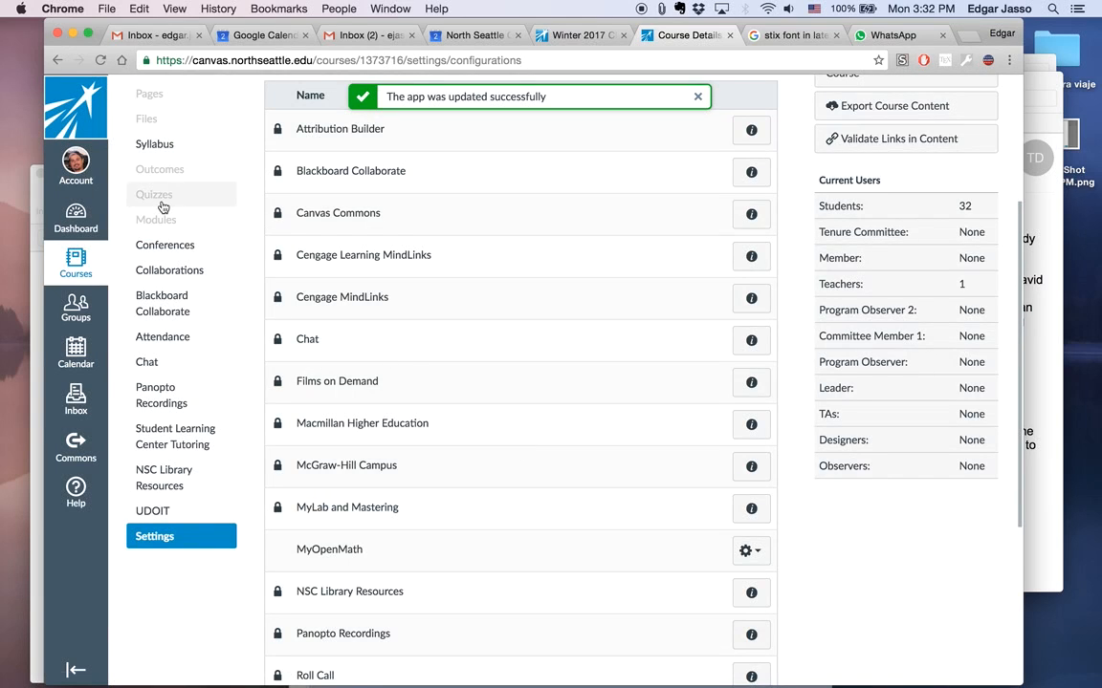
Return to the course's assignments, start an External Tool assignment in the Online HW group and open its full options
scroll(184, 291, "up", 3)
scroll(185, 295, "up", 3)
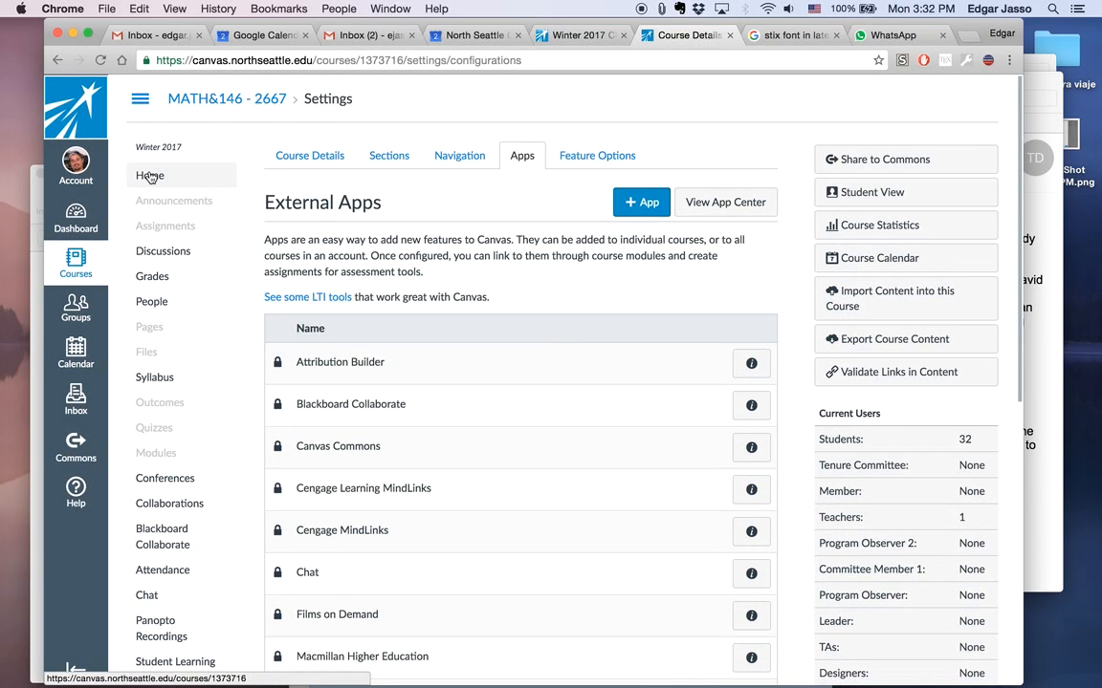
left_click(153, 222)
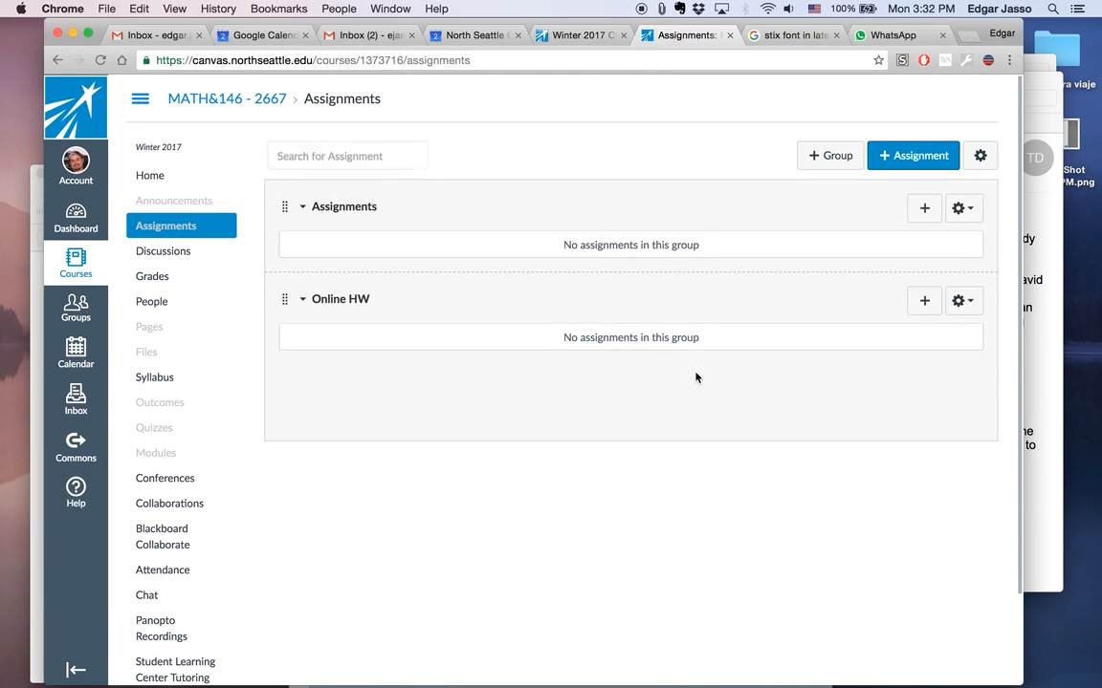
left_click(923, 303)
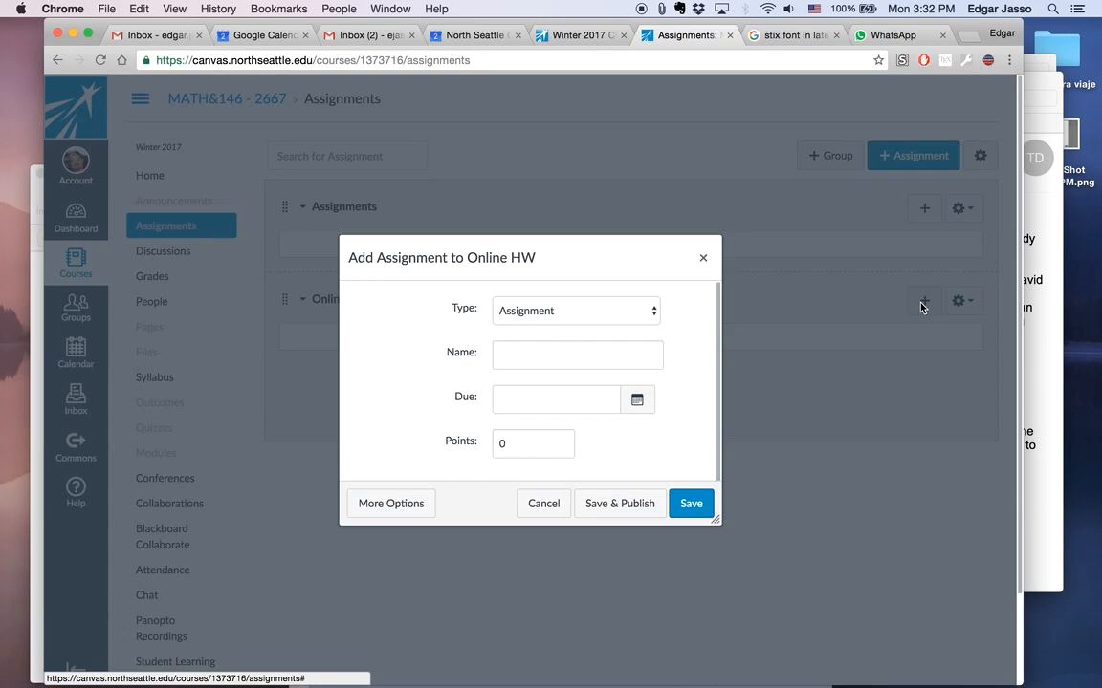
left_click(629, 313)
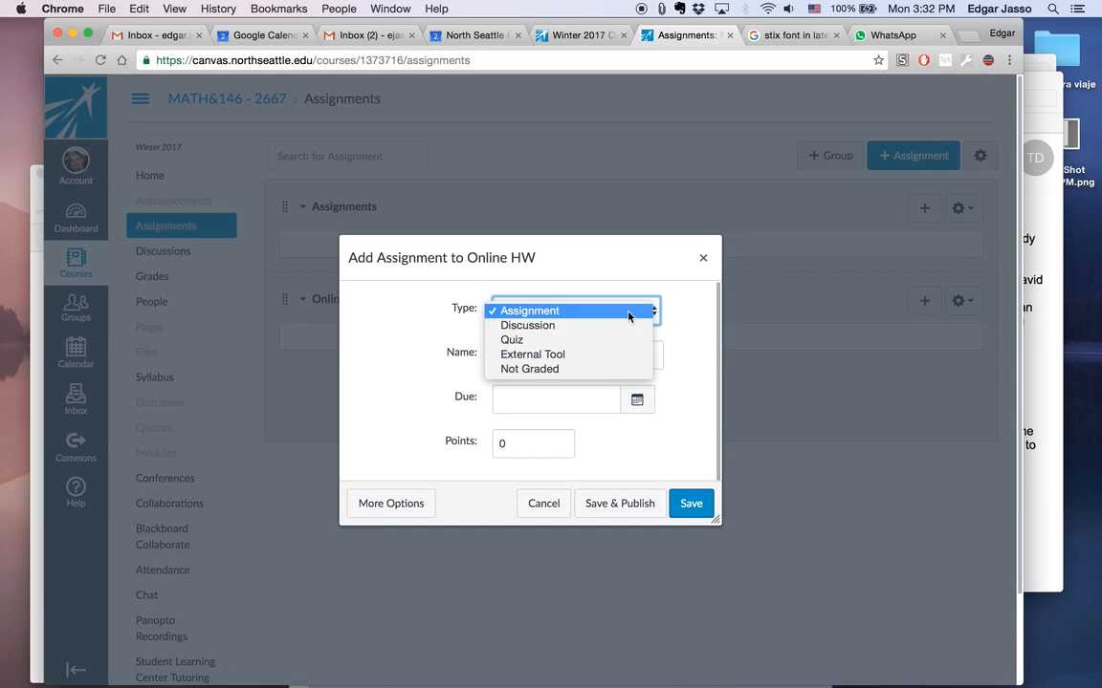
left_click(591, 358)
left_click(399, 505)
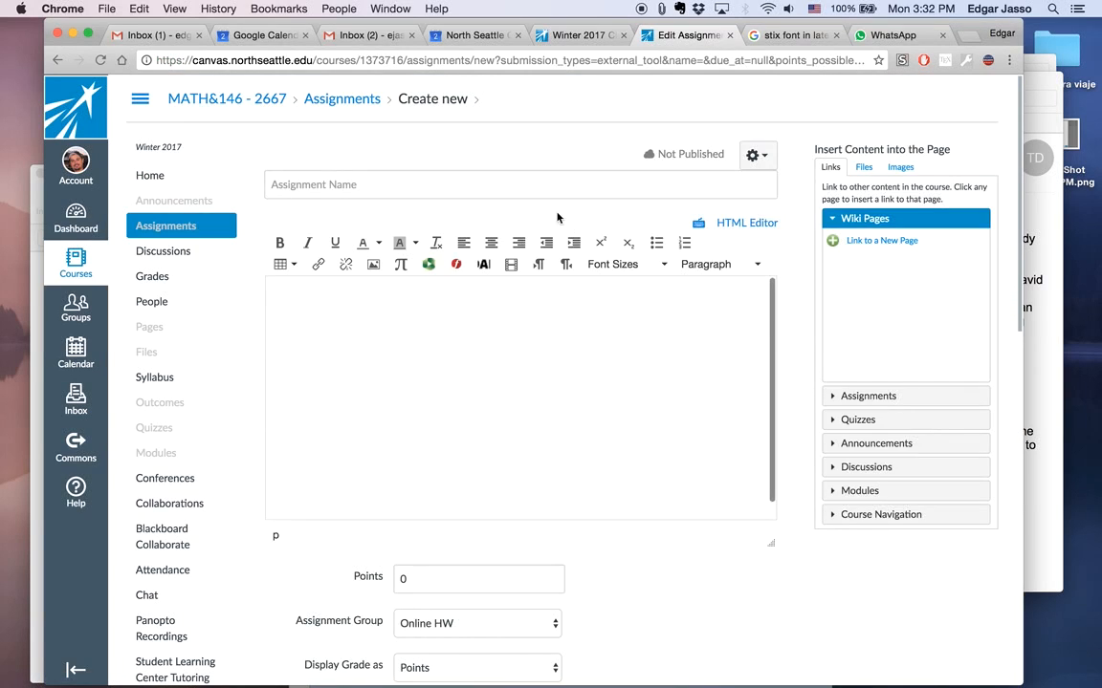
Title the new assignment "name" and set its submission type to External Tool
left_click(493, 195)
type("name")
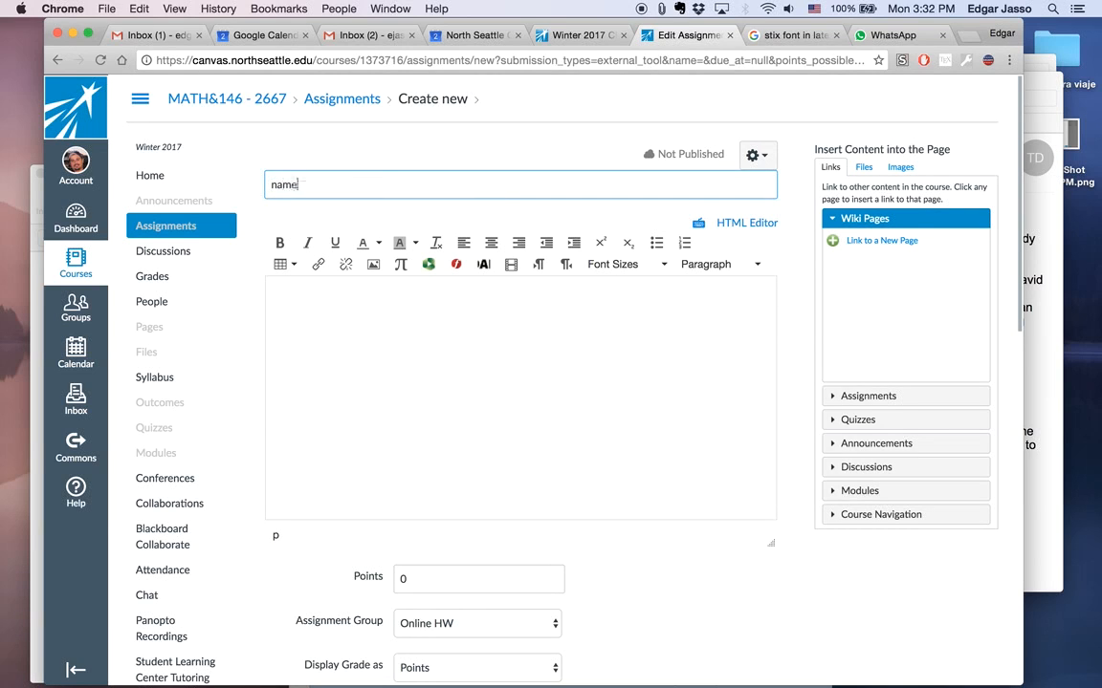
scroll(418, 376, "down", 6)
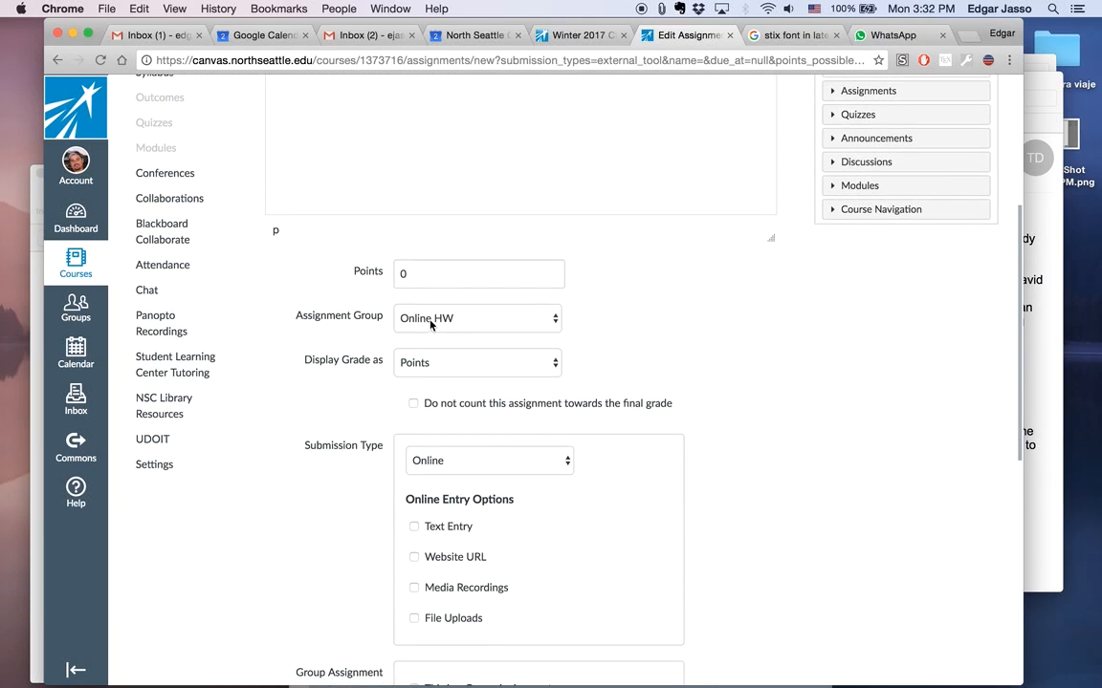
scroll(459, 430, "down", 2)
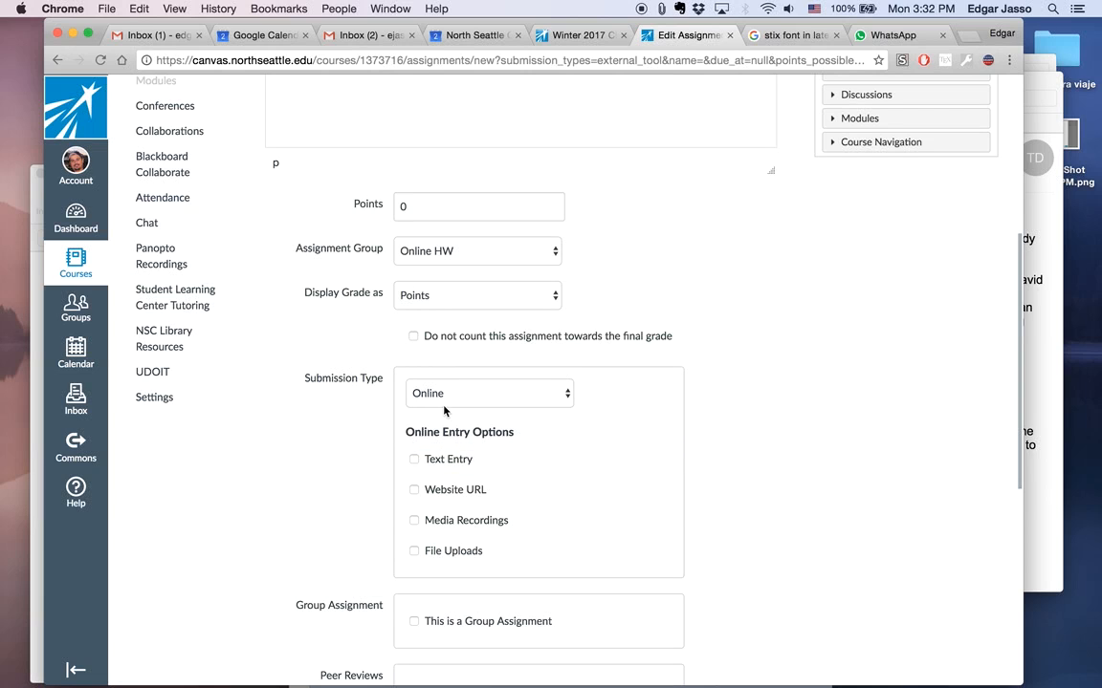
left_click(443, 394)
left_click(445, 423)
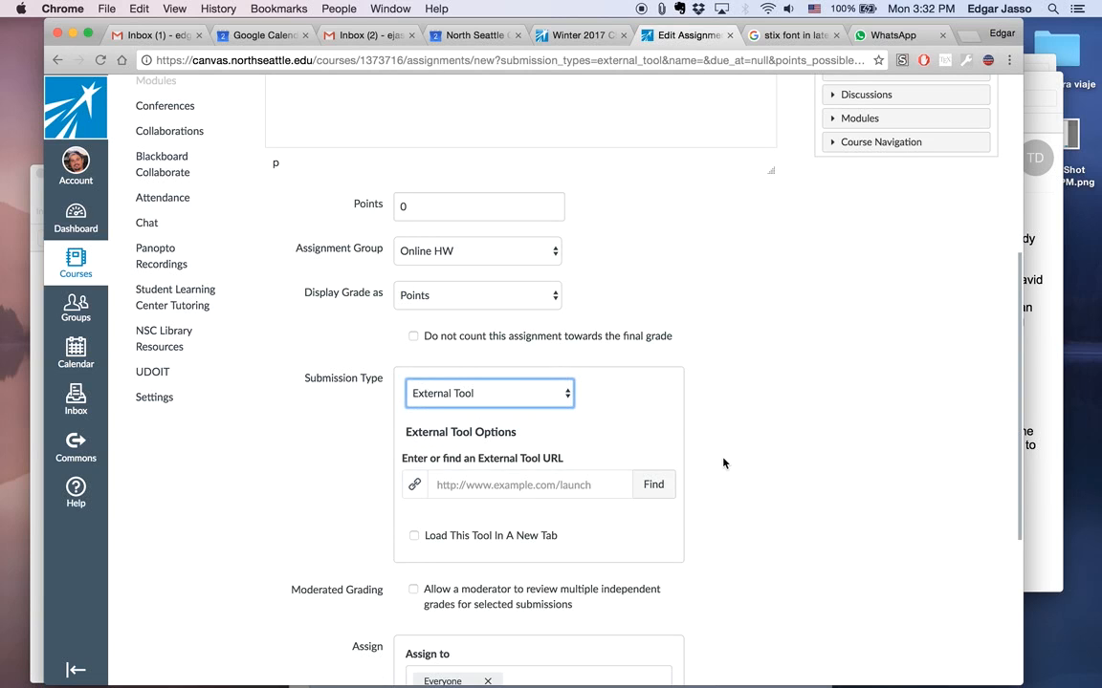
Try to link the assignment to MyOpenMath from the external tool list, and dismiss the tool selection
scroll(722, 462, "down", 3)
left_click(653, 372)
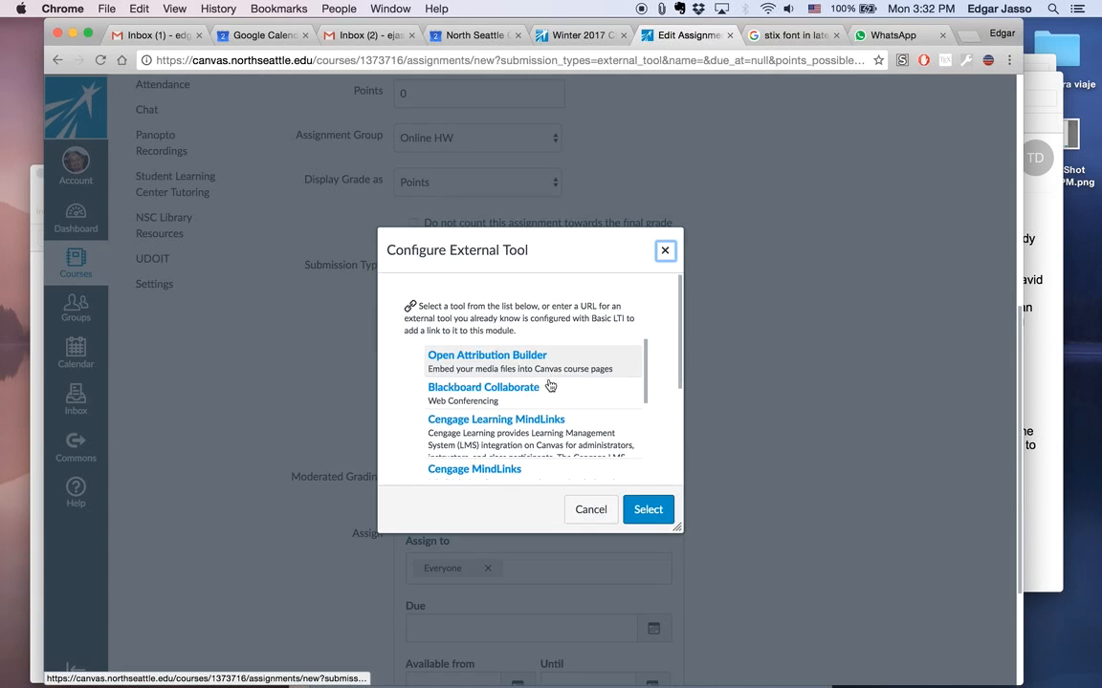
scroll(535, 400, "down", 10)
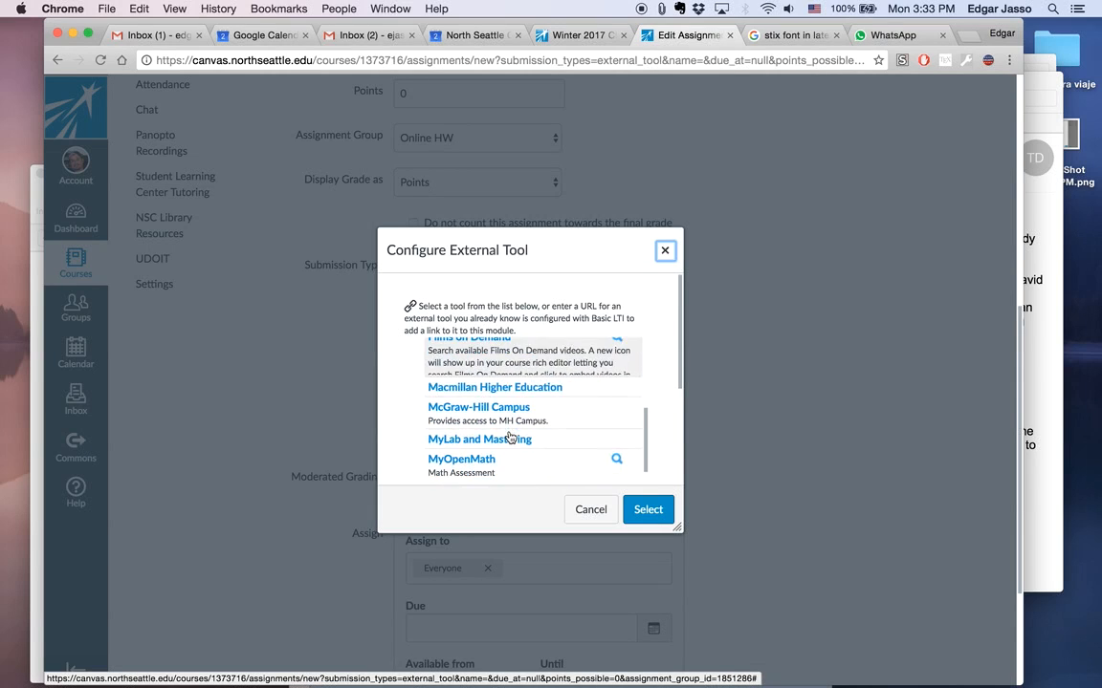
left_click(462, 457)
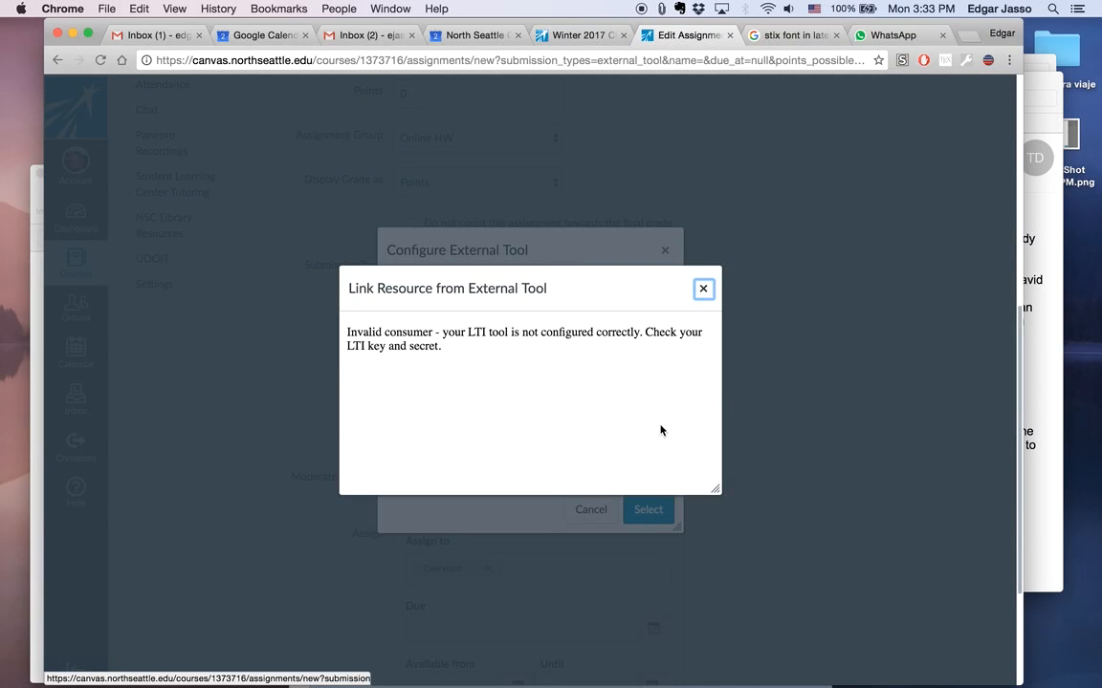
left_click(701, 290)
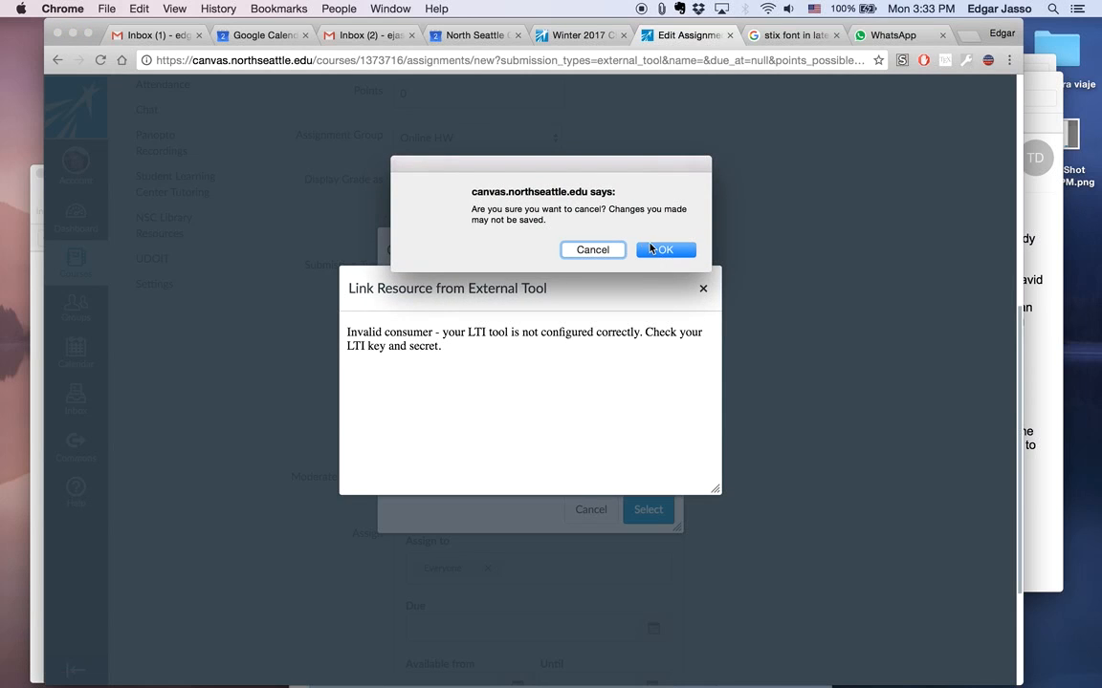
left_click(650, 245)
left_click(587, 509)
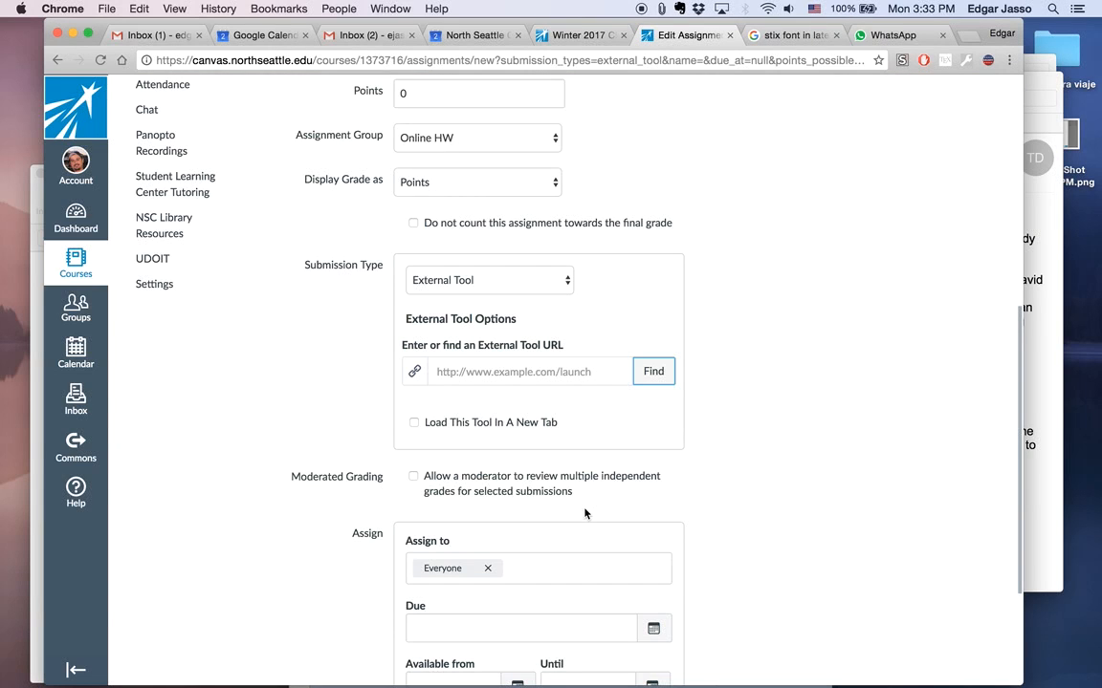
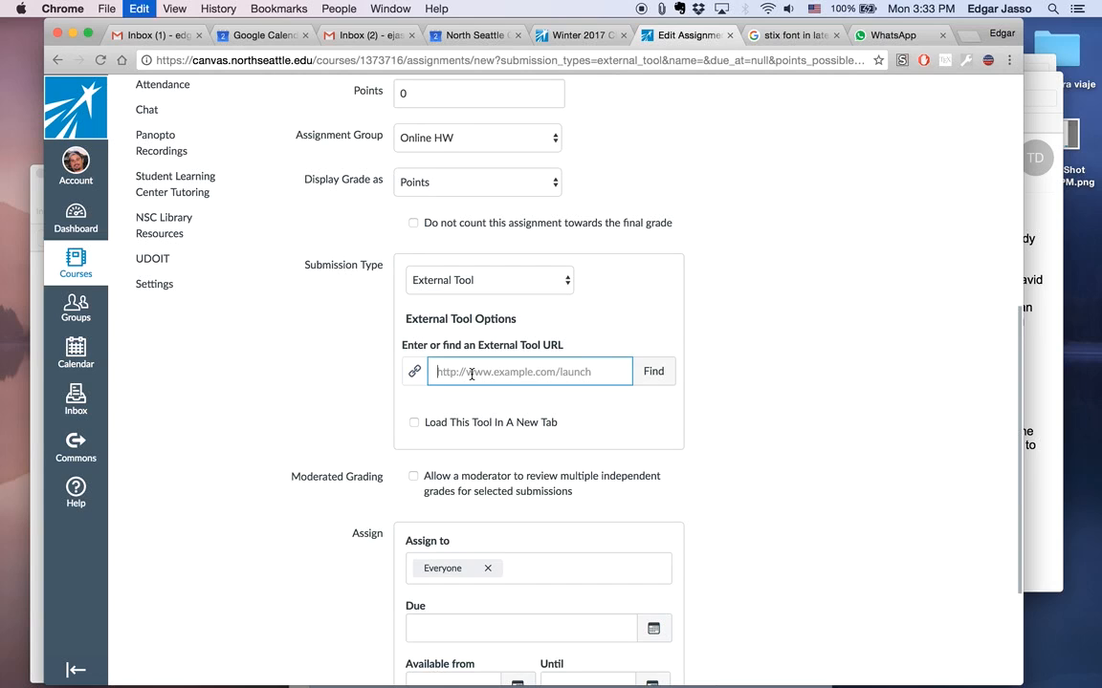
key("super+z")
left_click(660, 8)
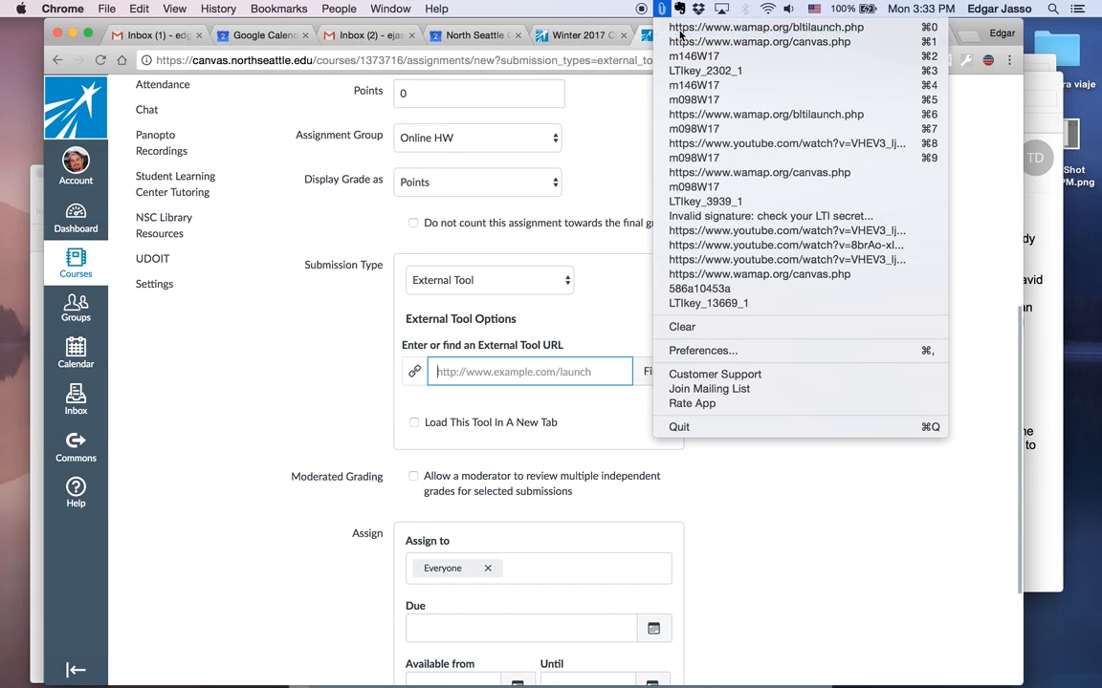
left_click(679, 27)
left_click(473, 373)
key("super+v")
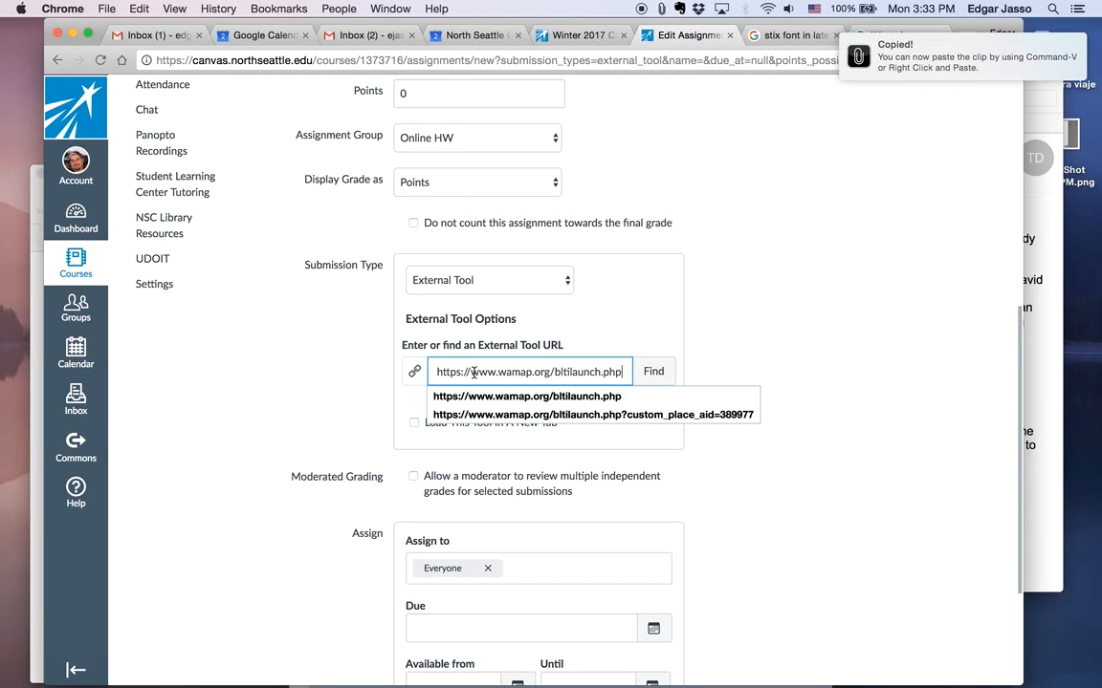
key("Tab")
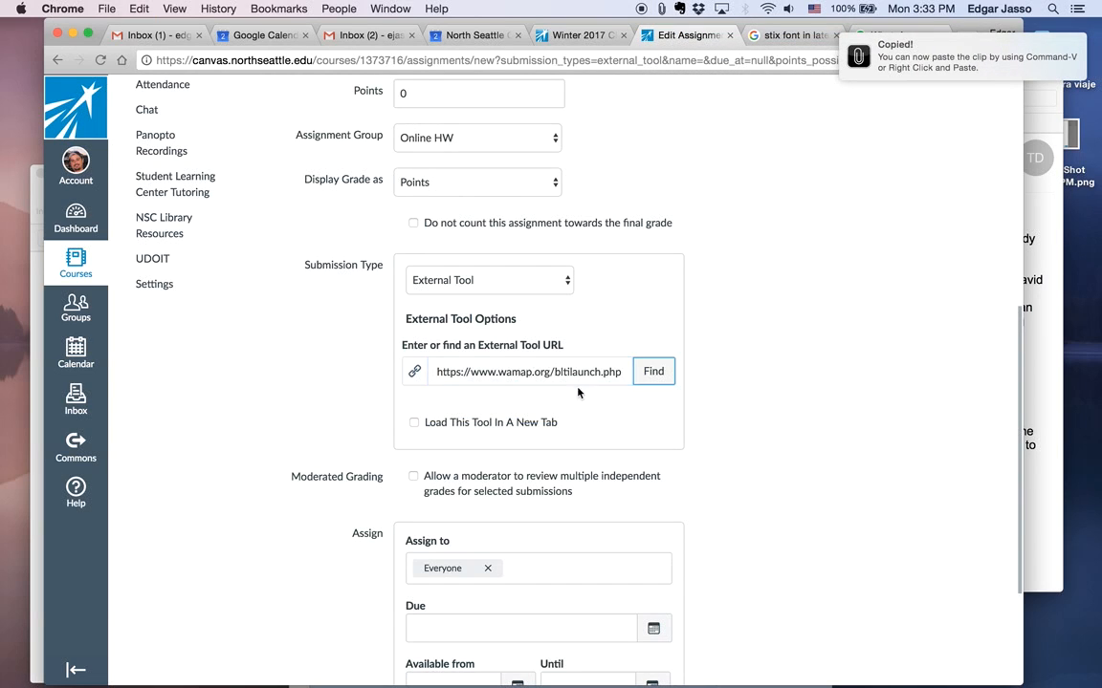
scroll(671, 471, "down", 1)
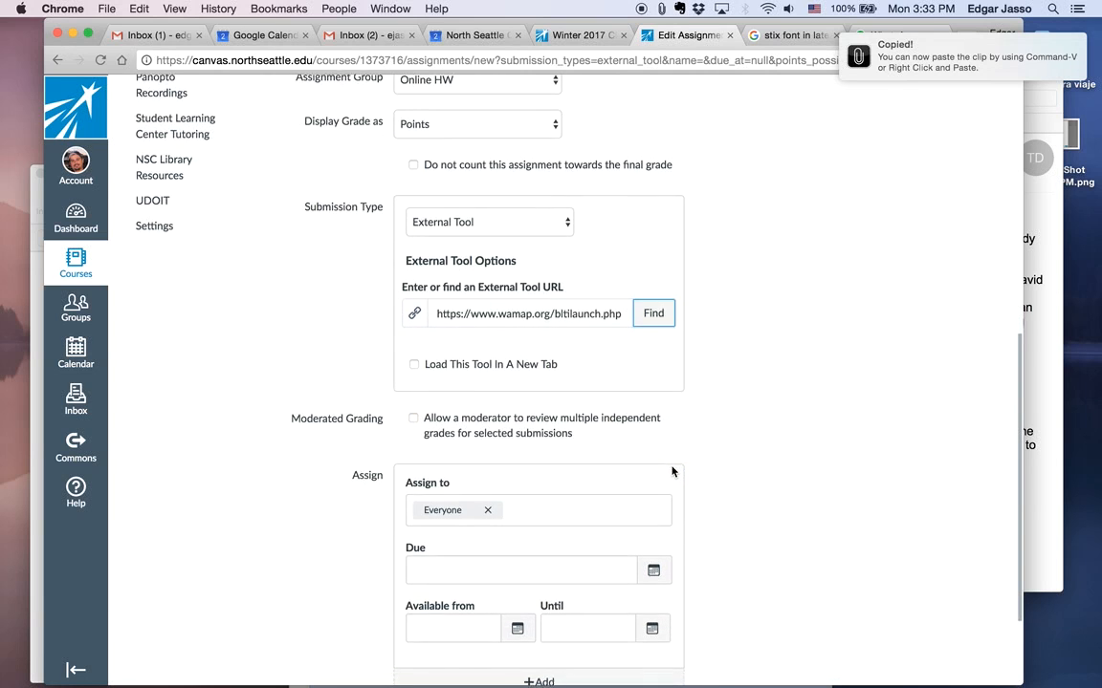
scroll(671, 470, "down", 3)
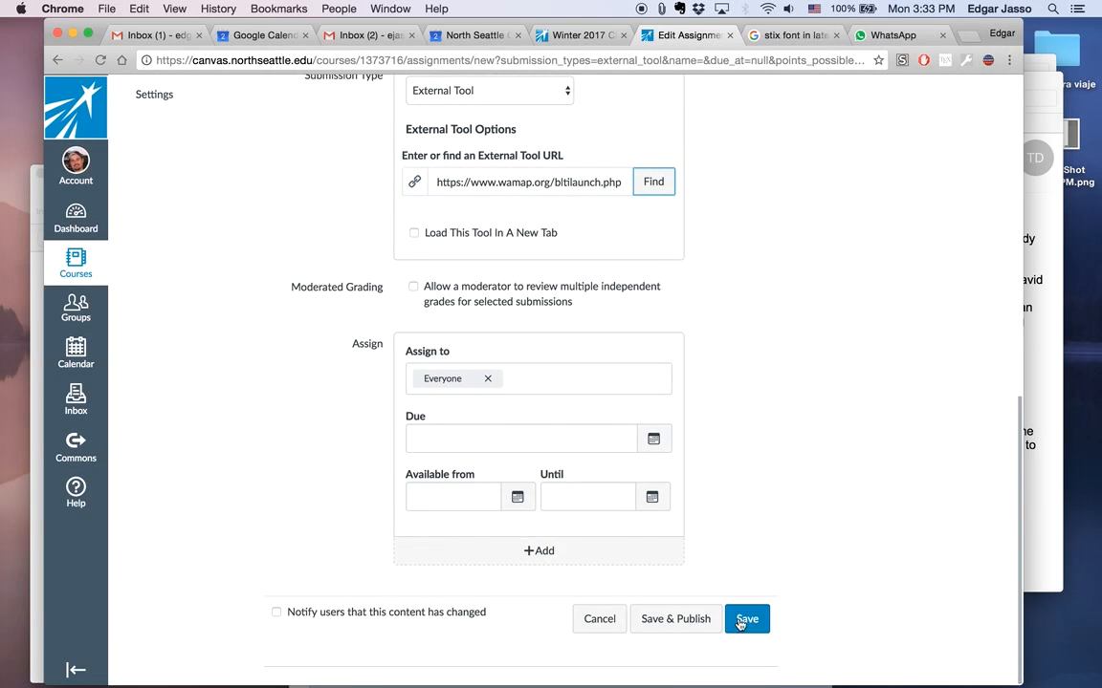
left_click(742, 620)
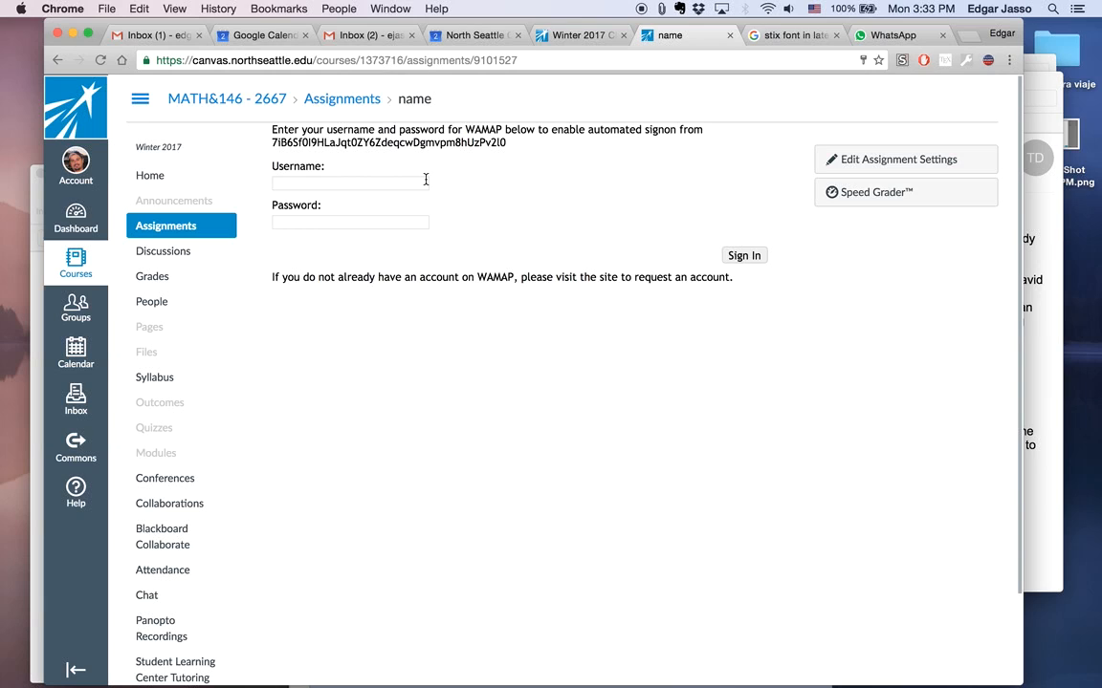
Sign in to WAMAP from the assignment page by filling in the saved account username and password
left_click(304, 183)
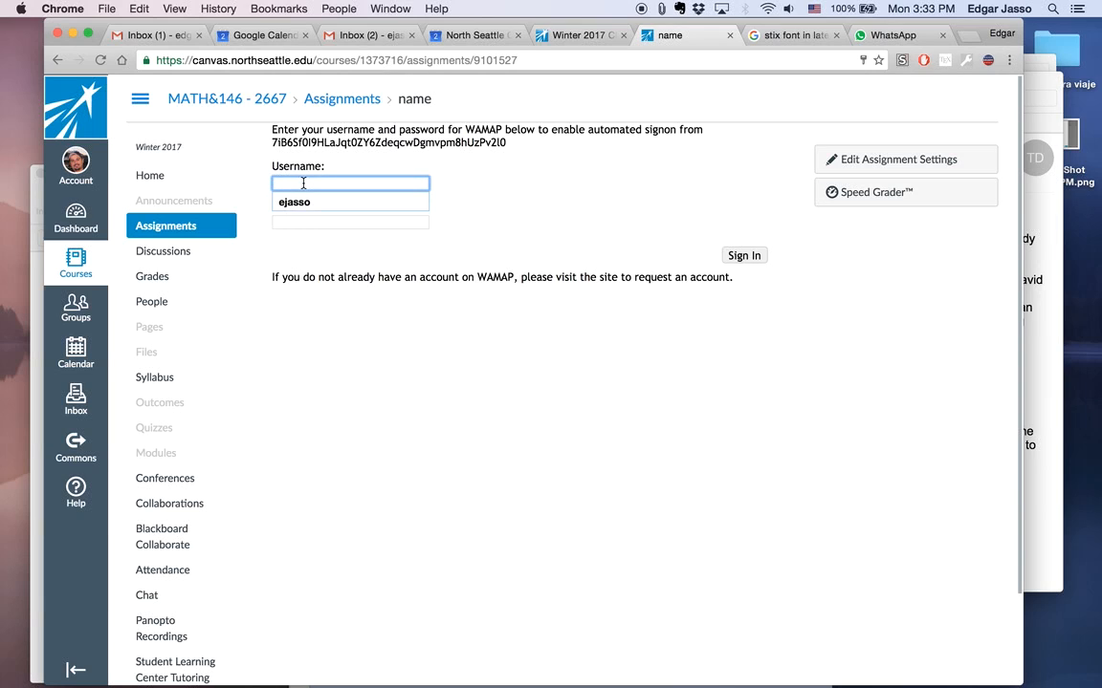
key("Down")
key("Return")
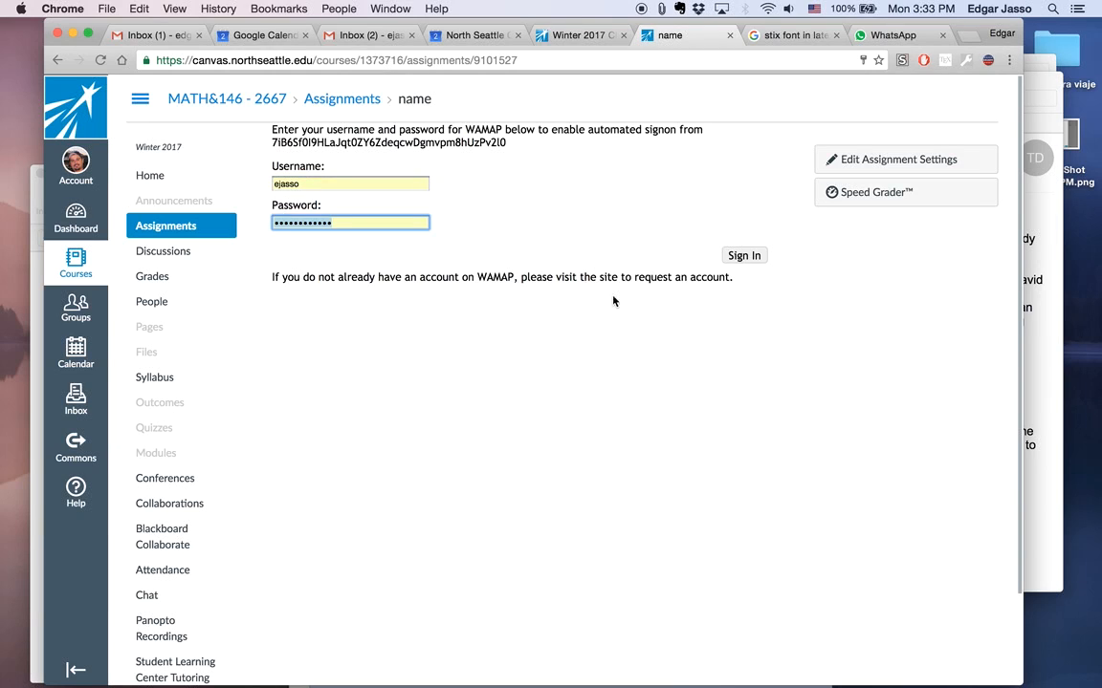
left_click(741, 259)
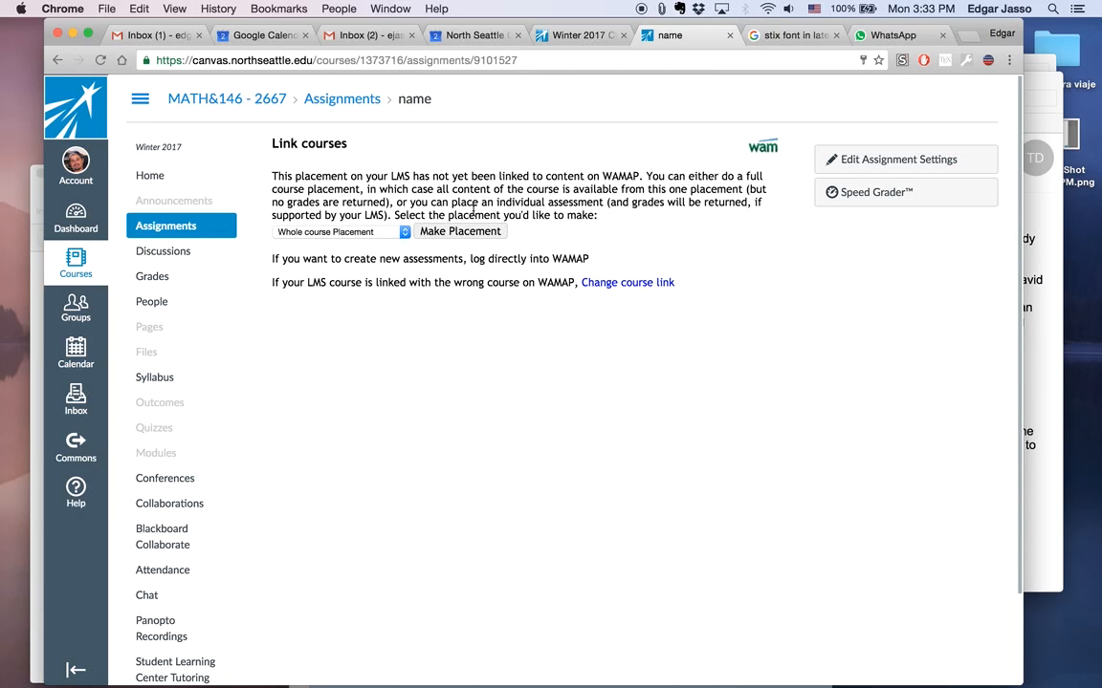
Choose the HW 1 assessment instead of the whole course and make the placement in the assignment
left_click(336, 231)
left_click(322, 254)
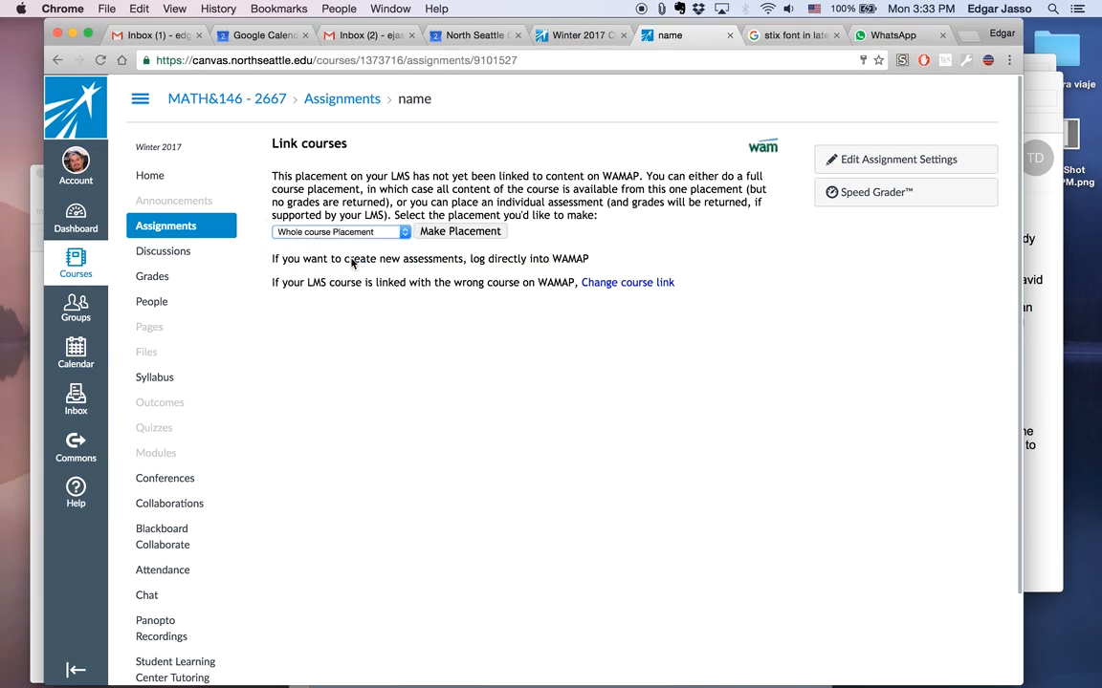
left_click(457, 232)
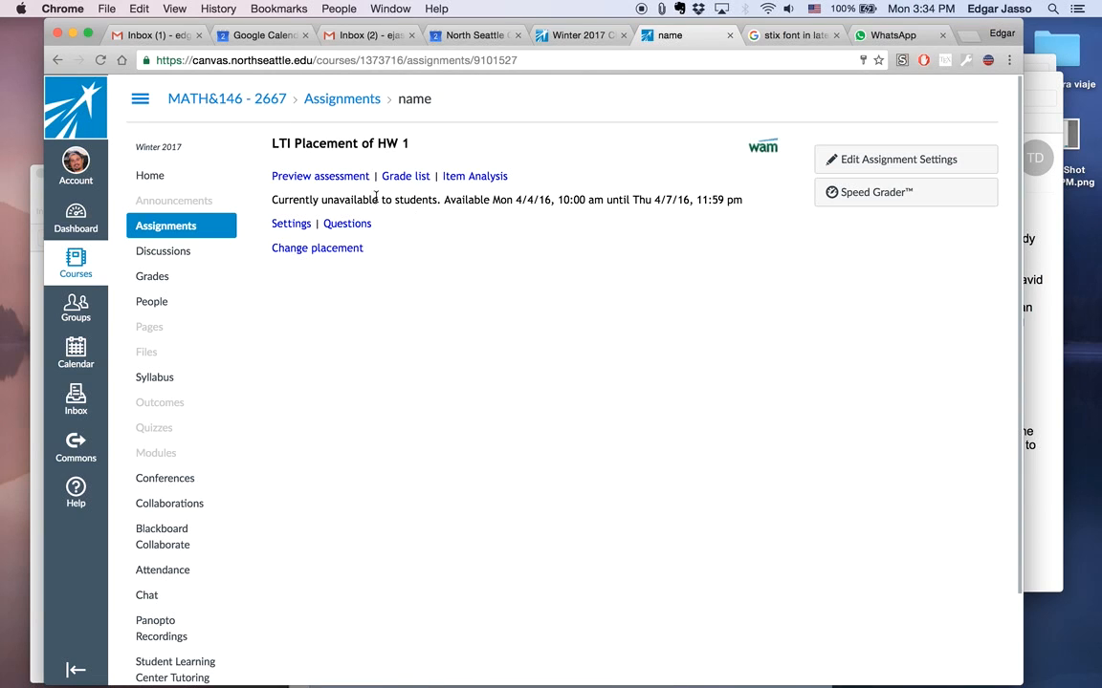
Preview the placed HW 1 assessment and return to its LTI placement page
left_click(331, 179)
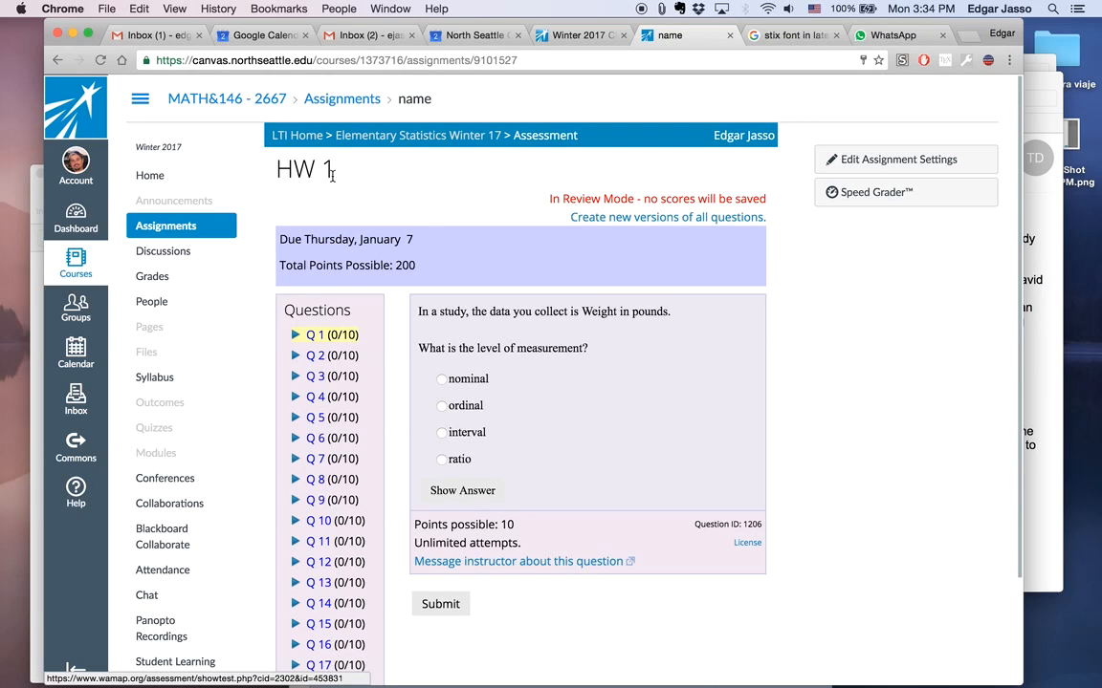
left_click(299, 137)
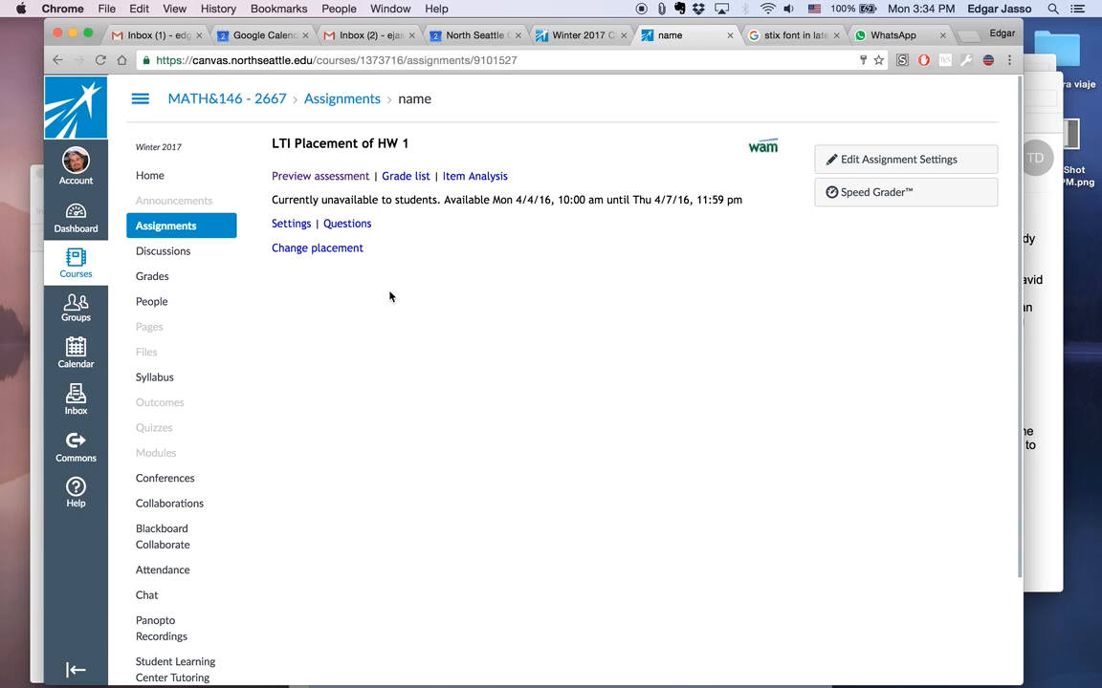
scroll(382, 396, "down", 3)
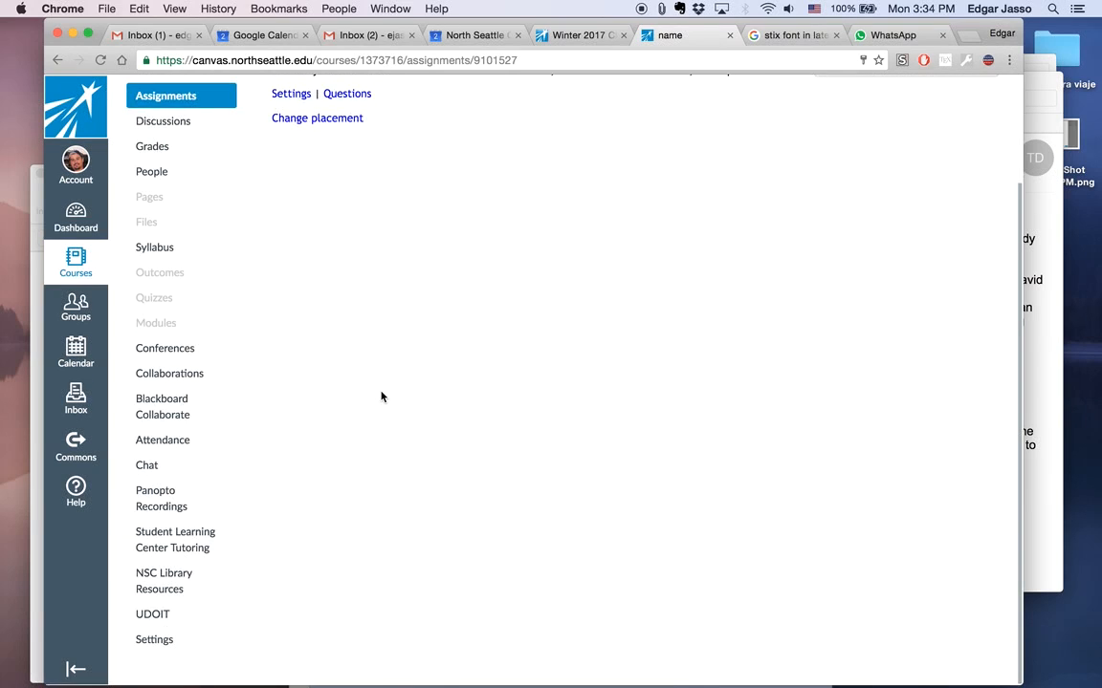
scroll(382, 396, "up", 3)
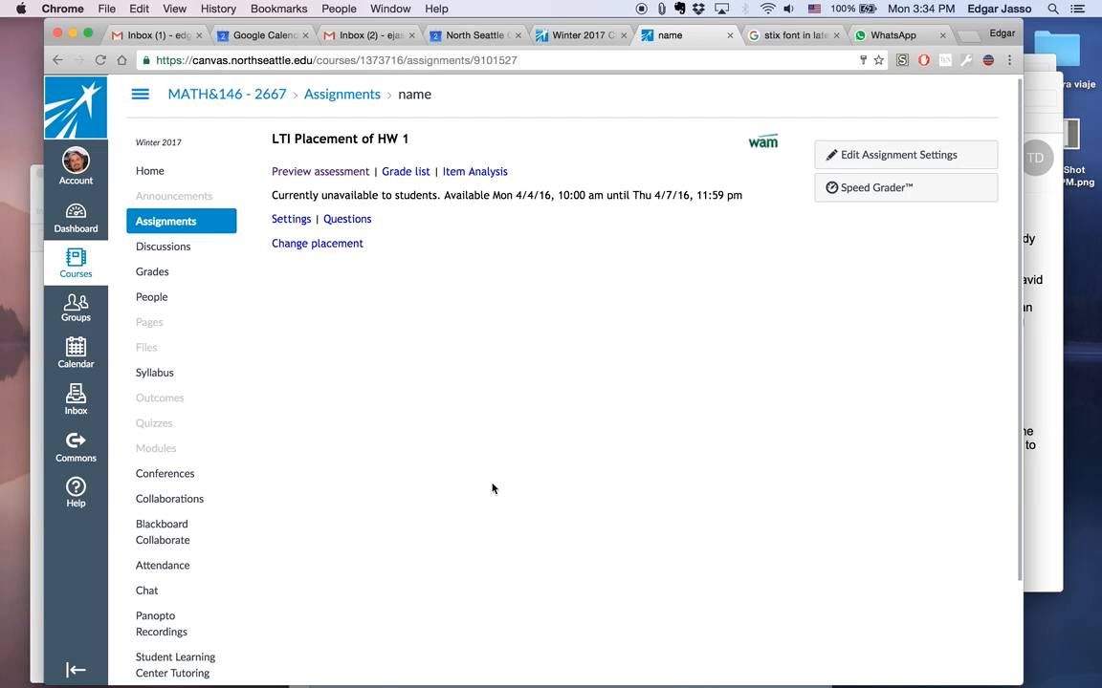
scroll(422, 478, "down", 3)
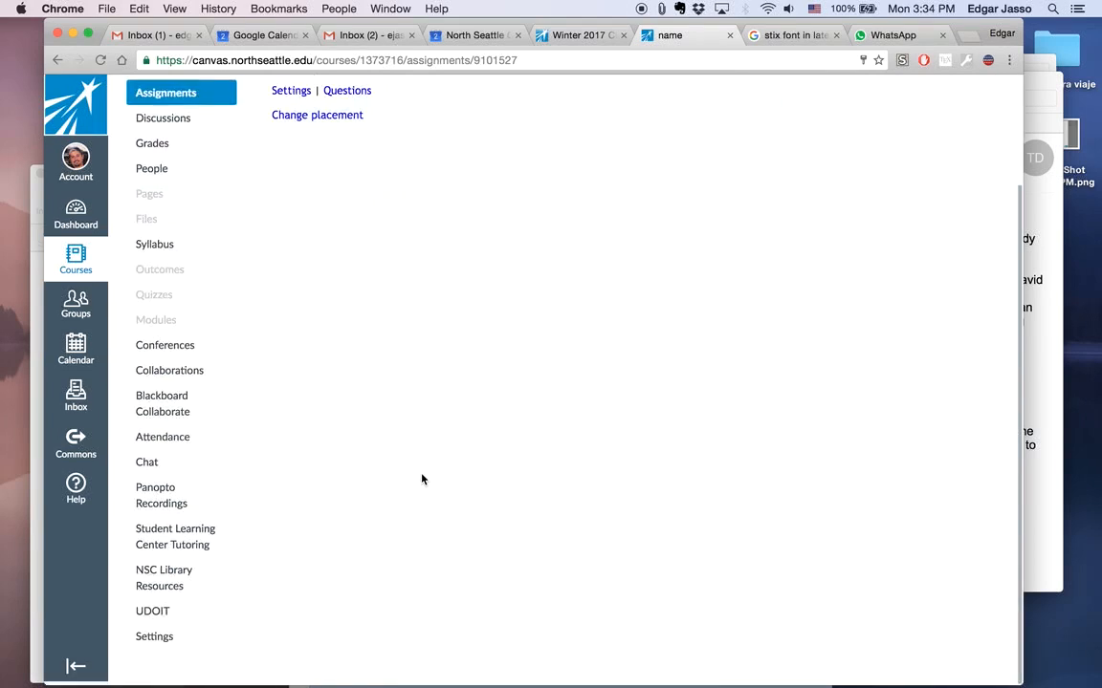
scroll(411, 285, "up", 3)
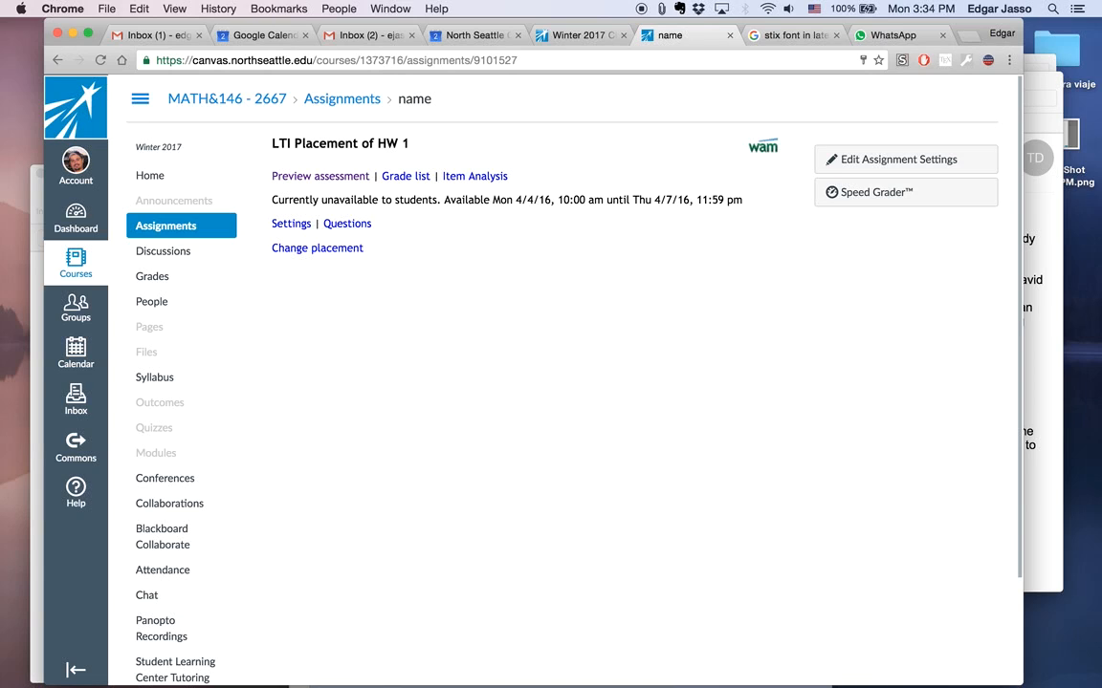
key("super+Tab")
key("super+Tab")
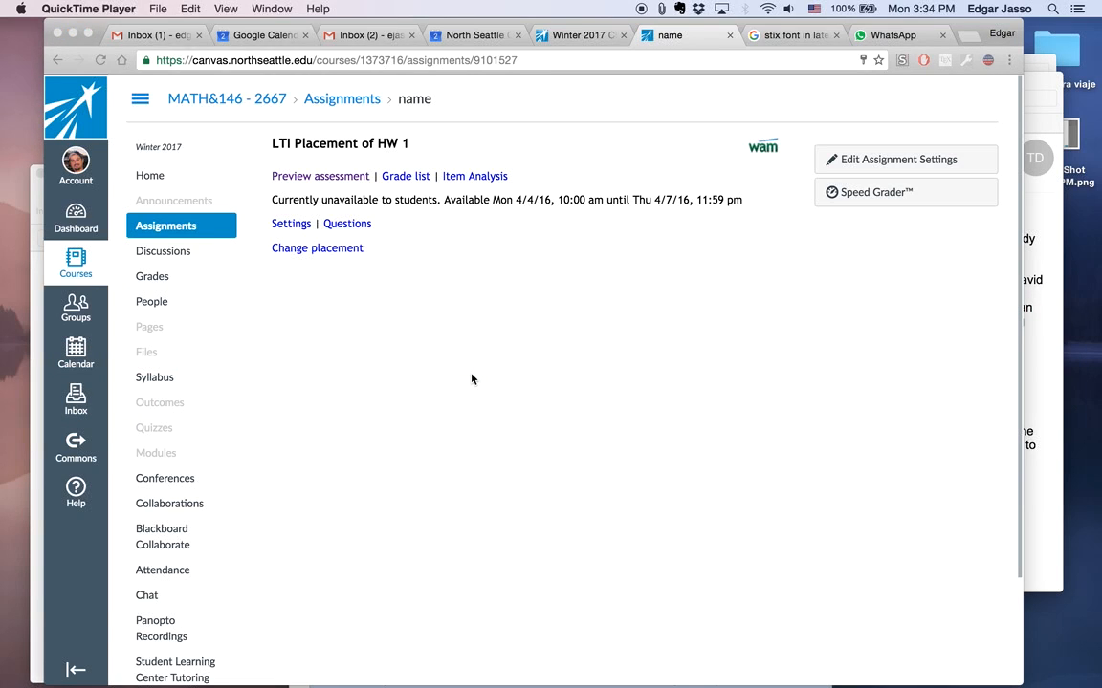